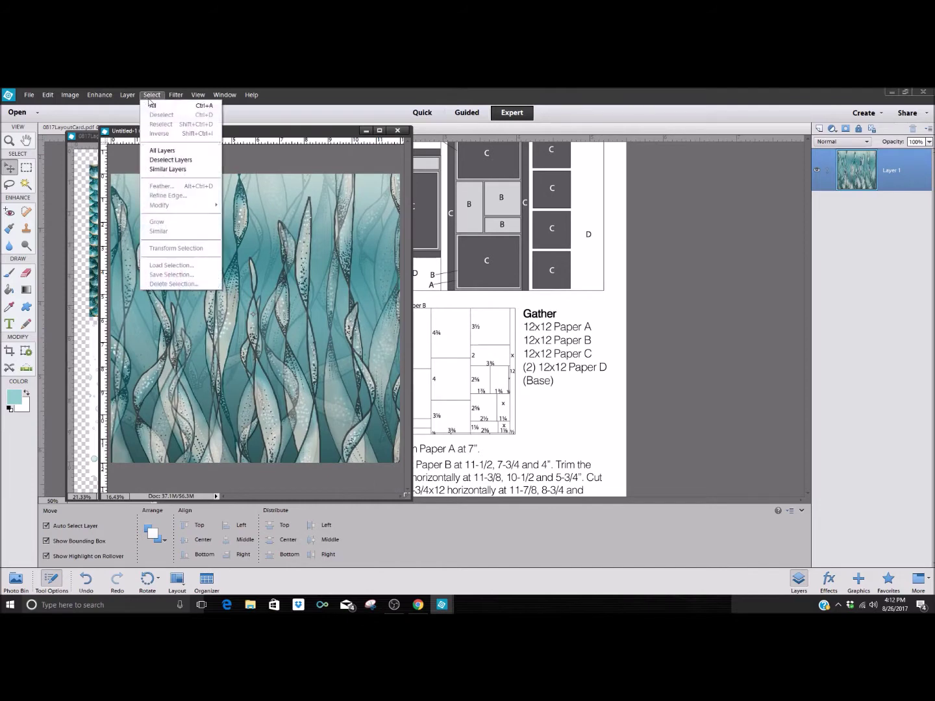
Step: Crop the seaweed paper to the full canvas area, clear the selection and fit the page in its window
click(148, 106)
click(71, 95)
click(78, 123)
click(150, 95)
click(156, 115)
key(ctrl+0)
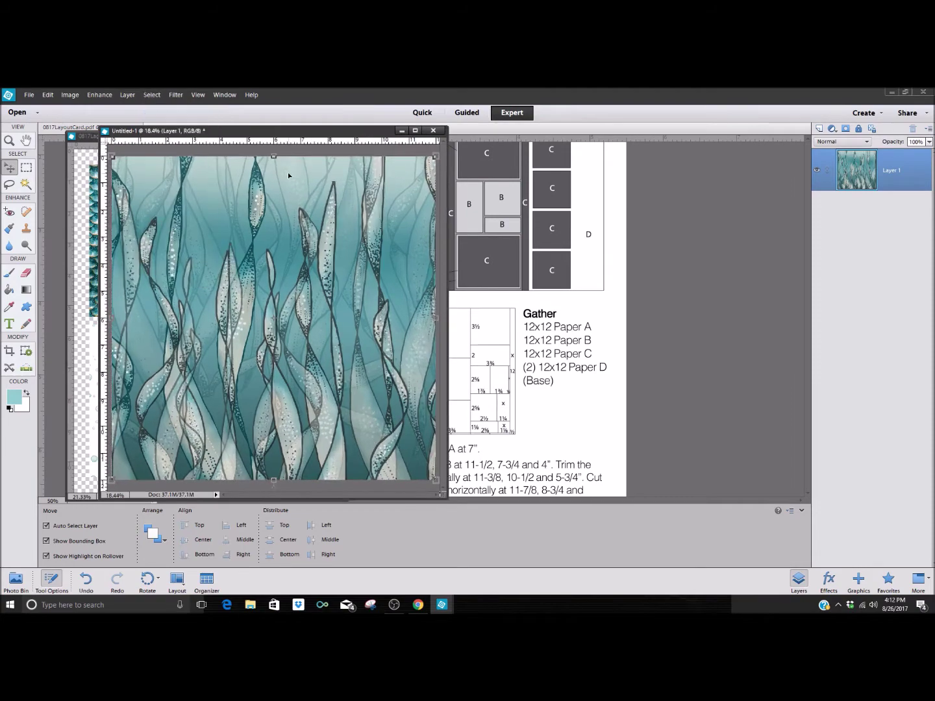
Step: Examine the two-page layout diagrams on the Lagoon layout card, moving the seaweed page out of the way
drag(230, 137, 225, 162)
click(300, 136)
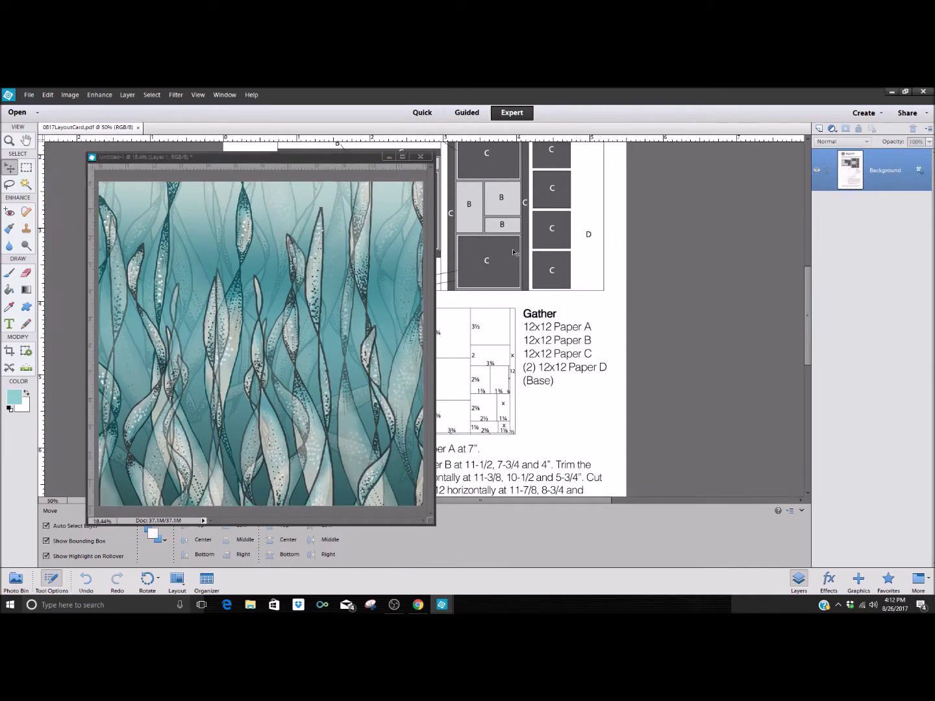
drag(361, 160, 322, 352)
click(773, 370)
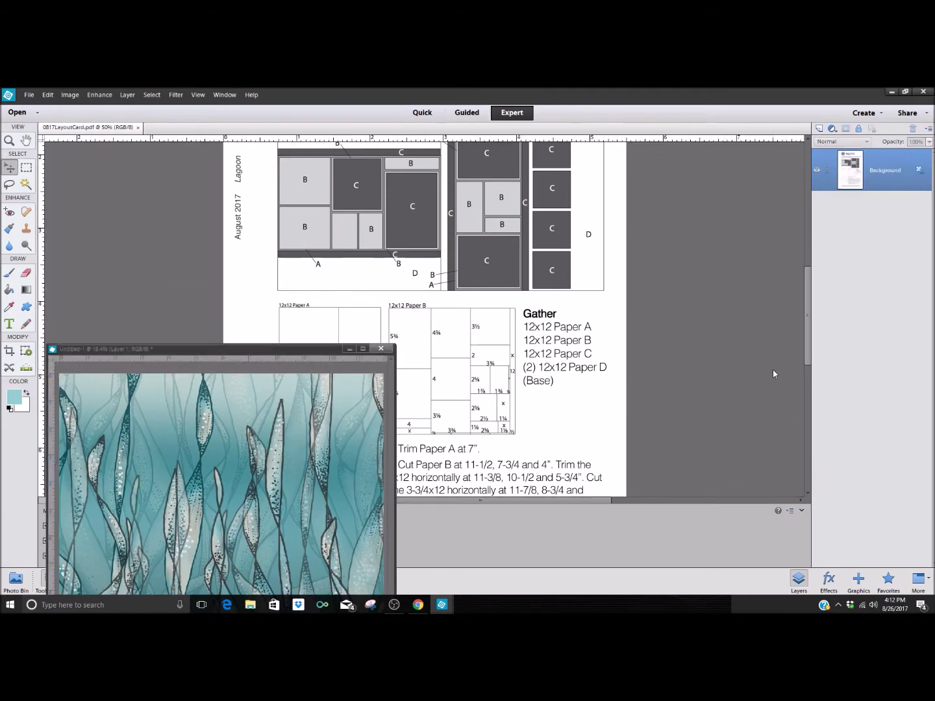
scroll(405, 227, up, 3)
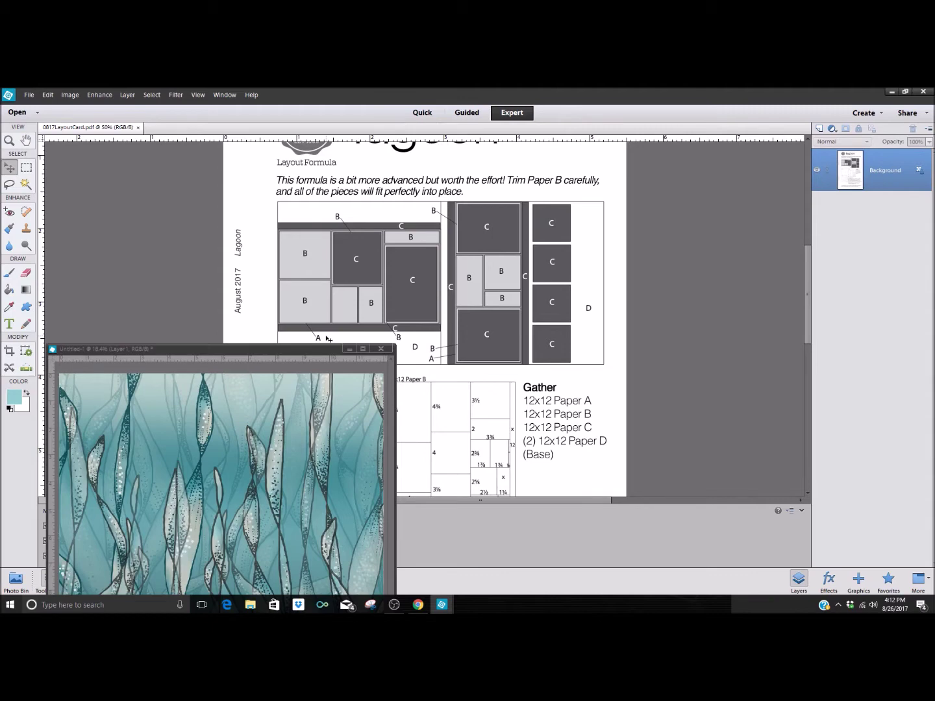
click(314, 354)
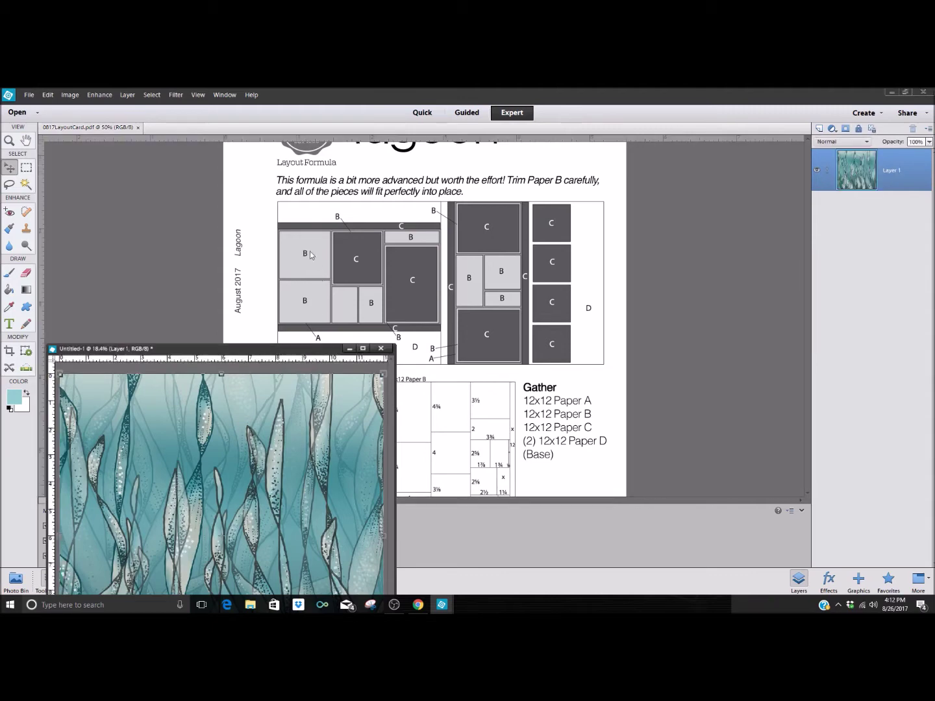
drag(356, 352, 364, 427)
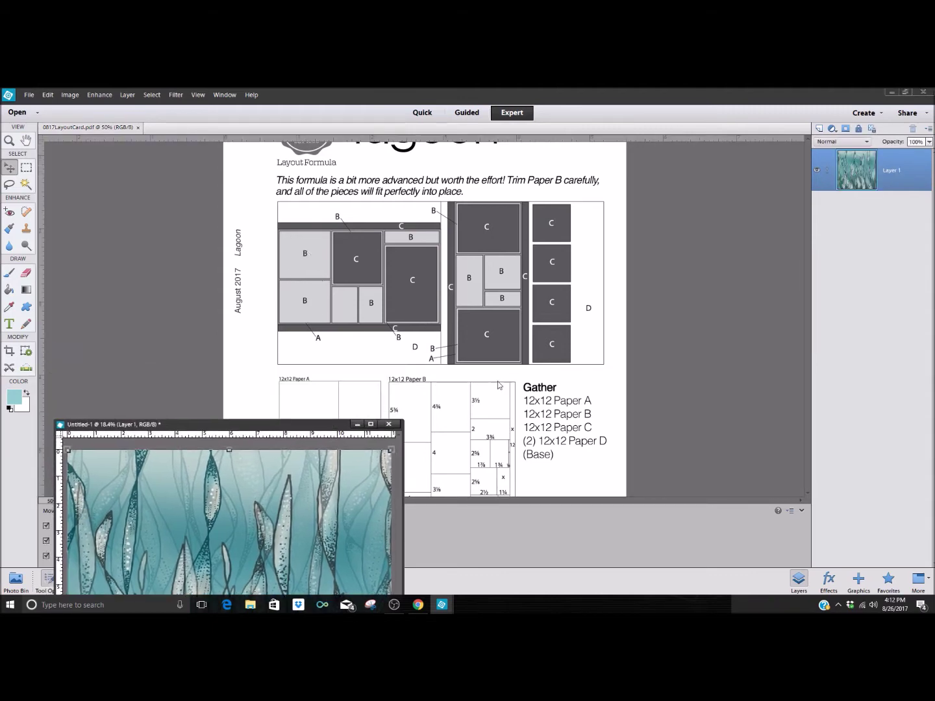
Step: Review the cutting diagrams and trimming instructions for Paper A and Paper B on the layout card
click(808, 375)
drag(809, 327, 813, 365)
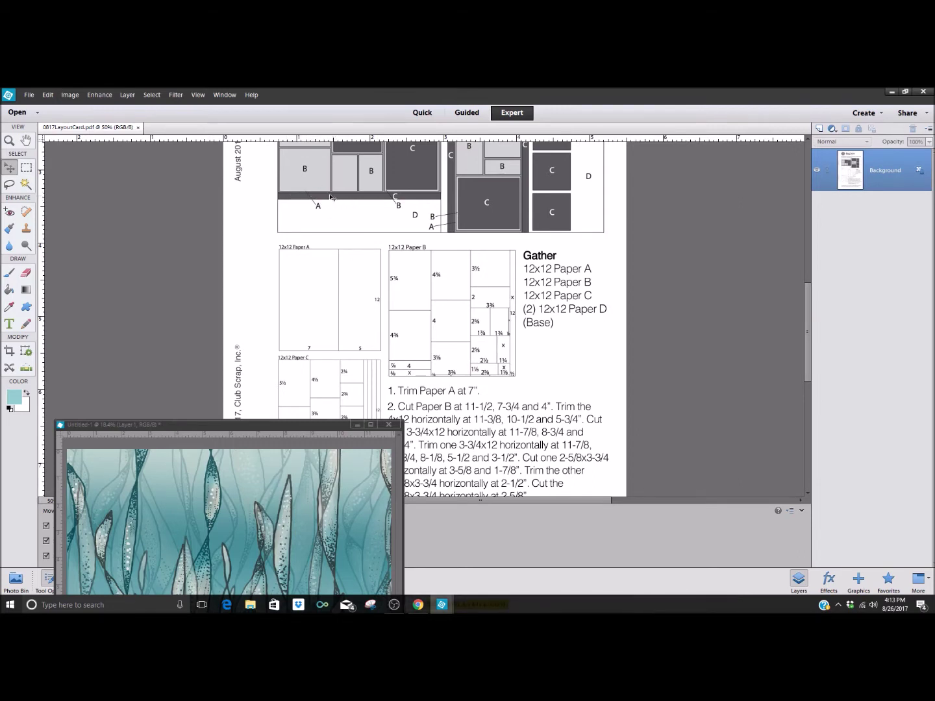
drag(303, 426, 331, 190)
click(747, 342)
scroll(748, 347, up, 4)
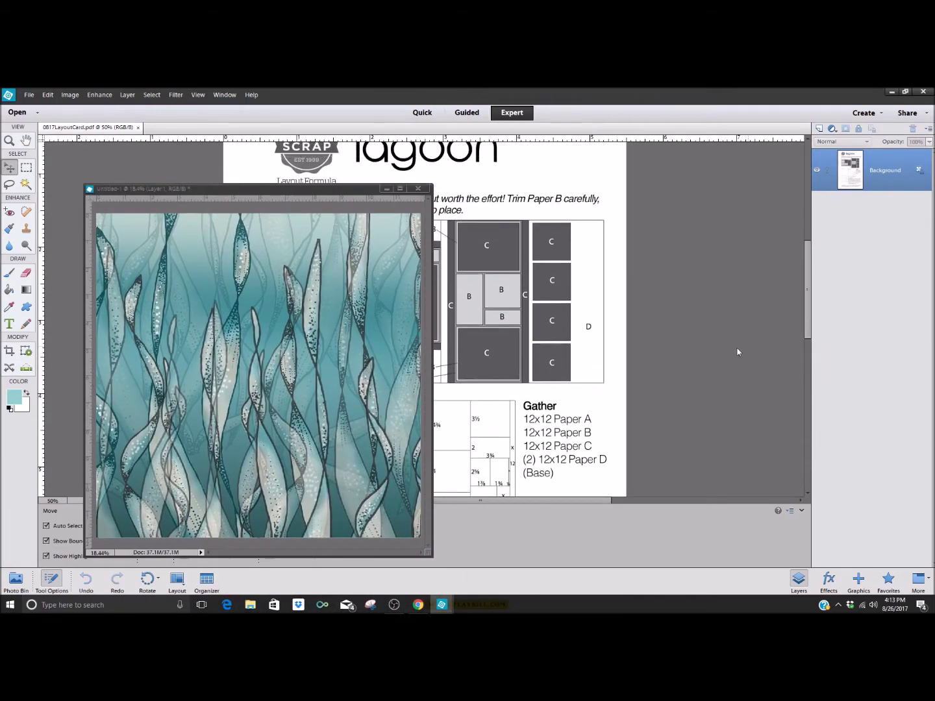
drag(223, 195, 637, 289)
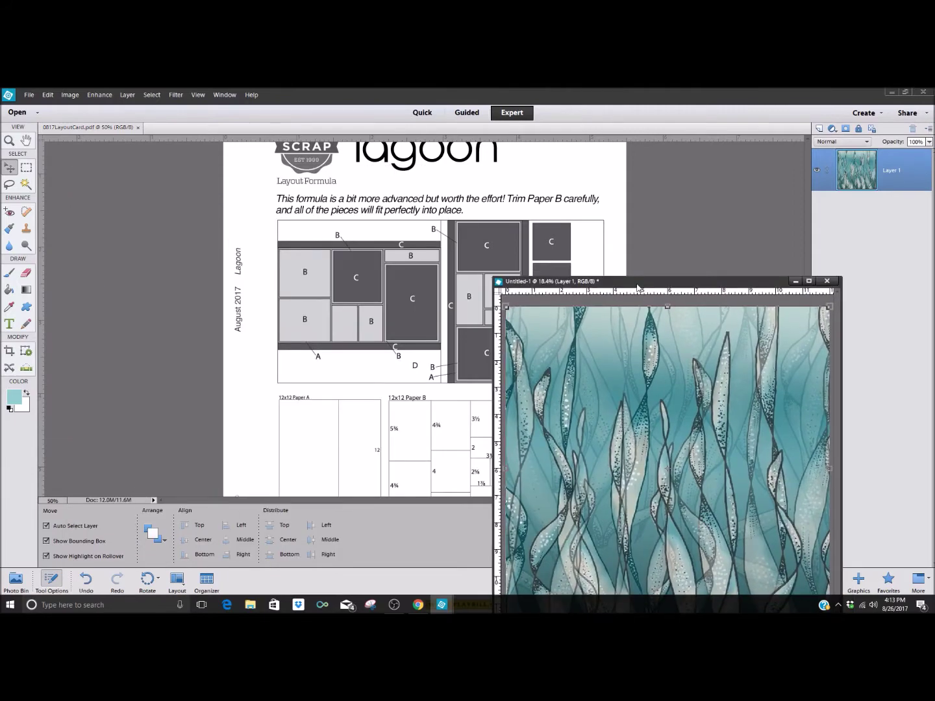
click(793, 201)
scroll(770, 206, down, 2)
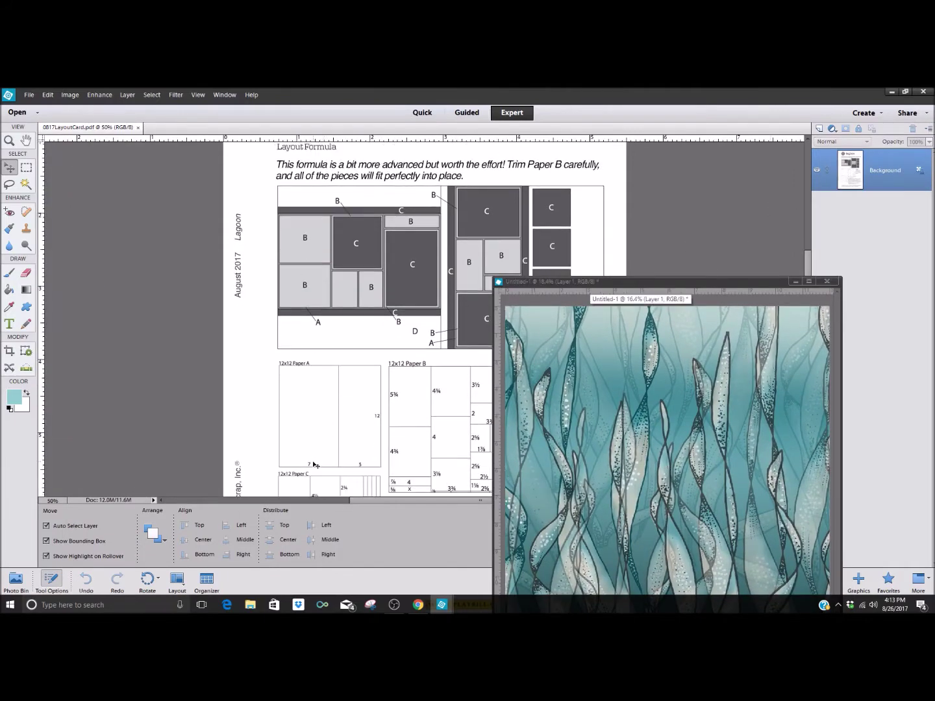
Step: Reposition the seaweed page over the layout card and check the August 2017 Lagoon colour chart, minimizing the chart when done
click(683, 319)
drag(701, 293, 324, 361)
drag(406, 359, 362, 171)
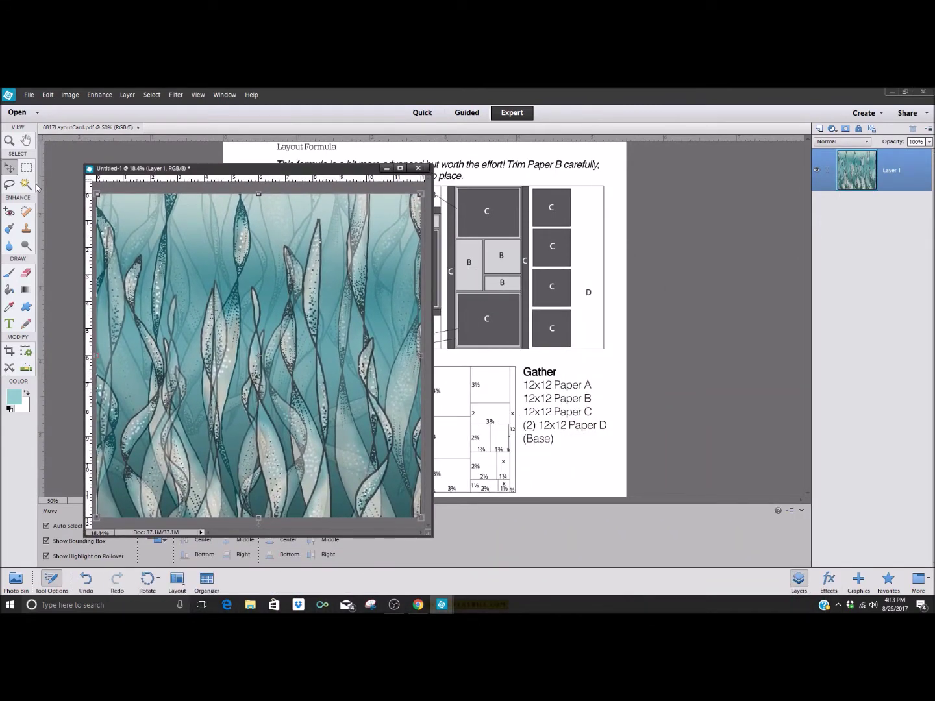
click(27, 168)
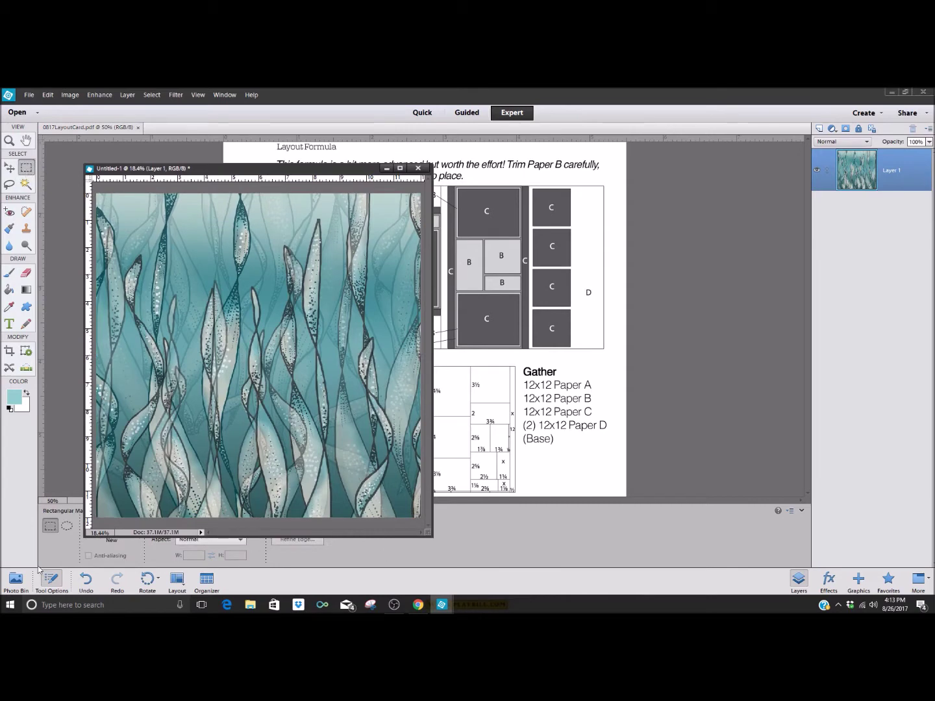
click(15, 580)
scroll(809, 534, down, 2)
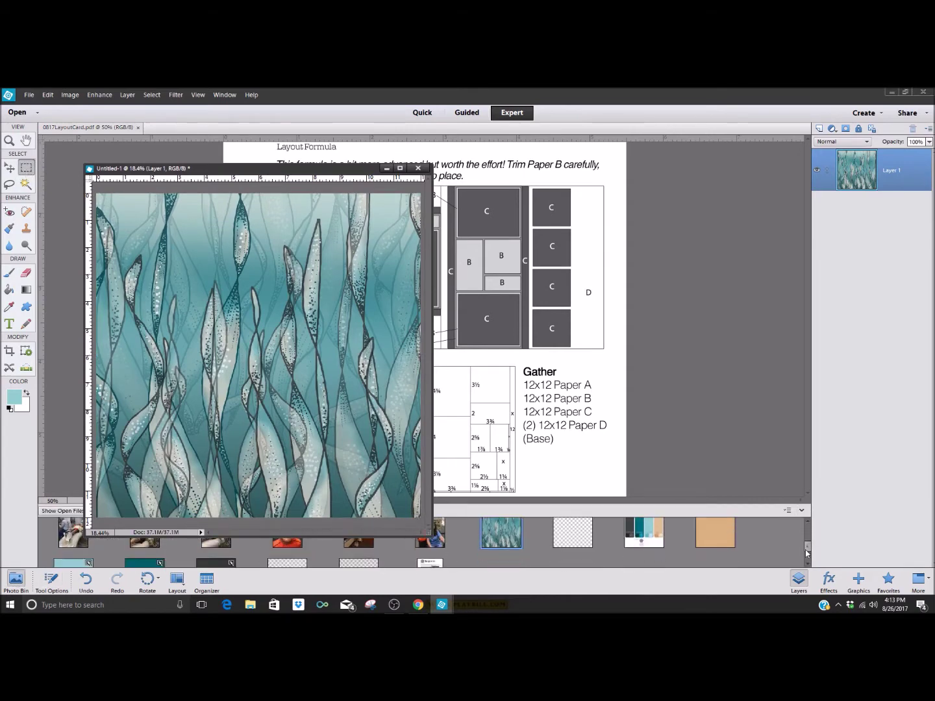
click(648, 534)
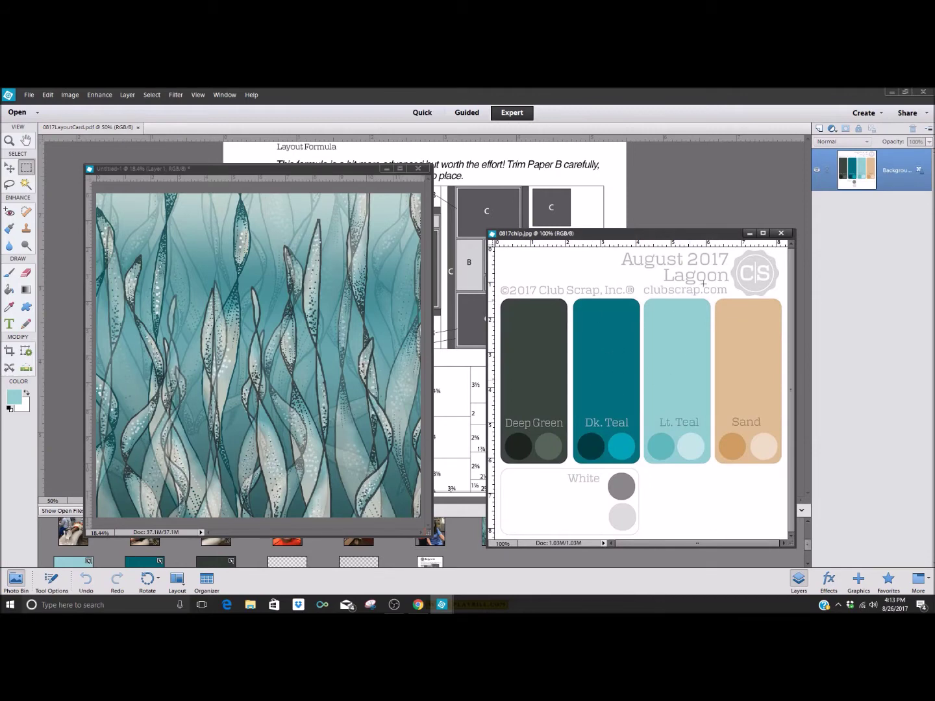
click(752, 234)
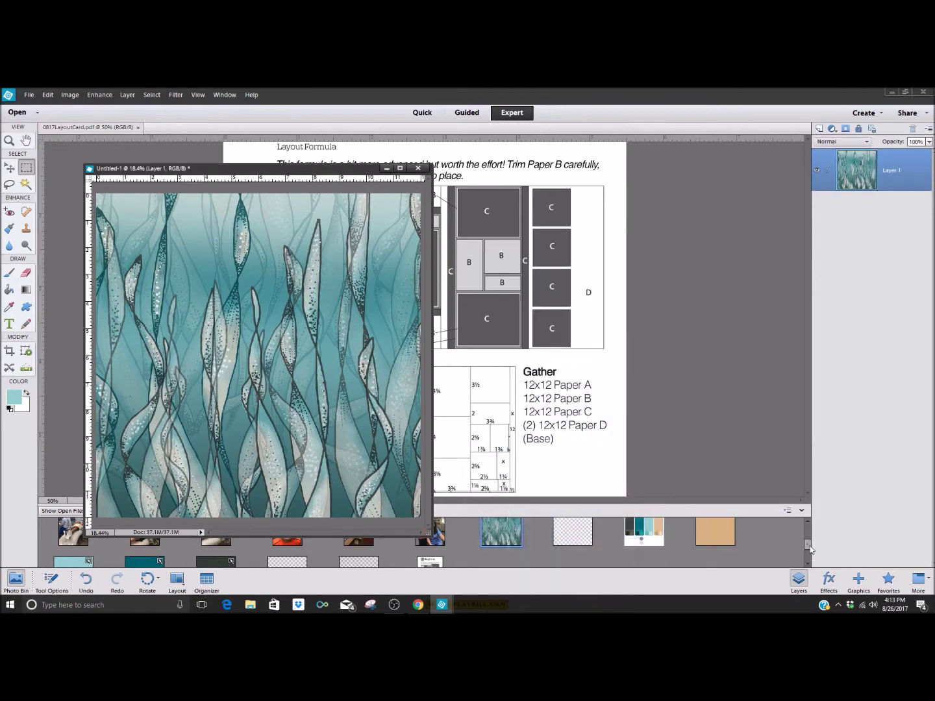
Step: Bring up the dark teal paper from the open files, clear its selection and place its window beside the seaweed page
scroll(809, 550, down, 1)
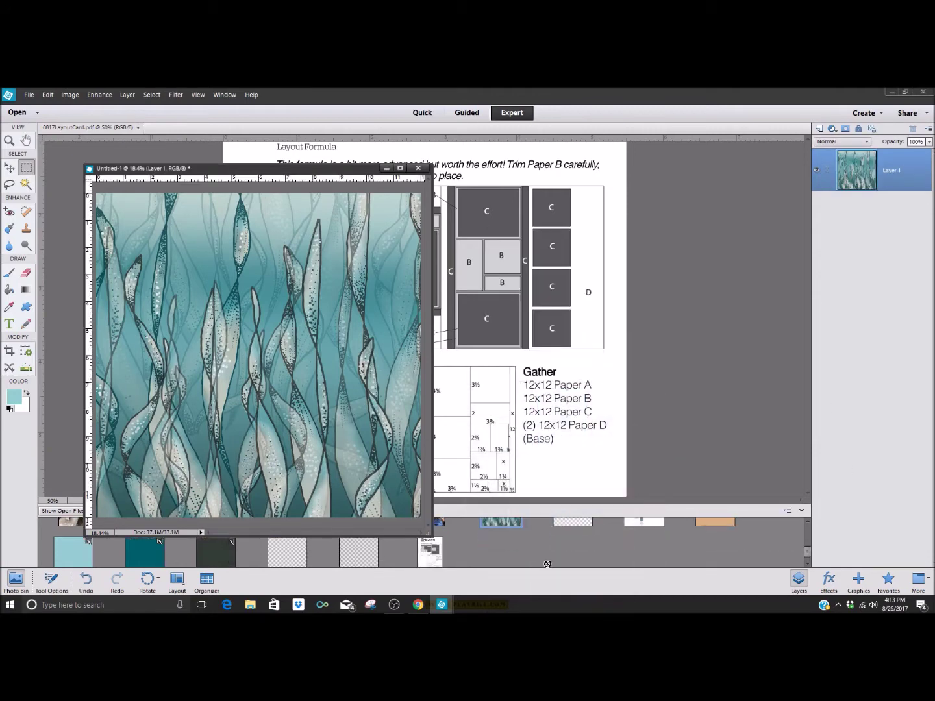
click(149, 554)
click(160, 97)
click(162, 114)
drag(503, 213, 457, 200)
Step: Open the texture sample sheet 2010Textures1CSD_sample.jpg from the Textures1CSD folder, view it and minimize it
click(29, 95)
click(39, 113)
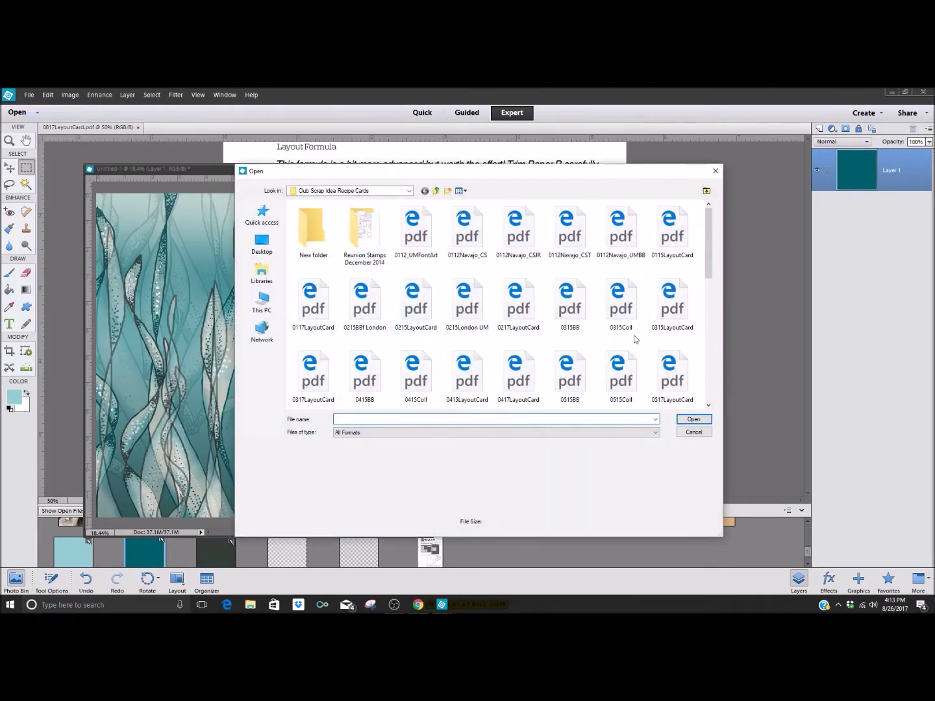
click(436, 191)
double_click(335, 385)
scroll(631, 290, down, 9)
scroll(630, 286, down, 20)
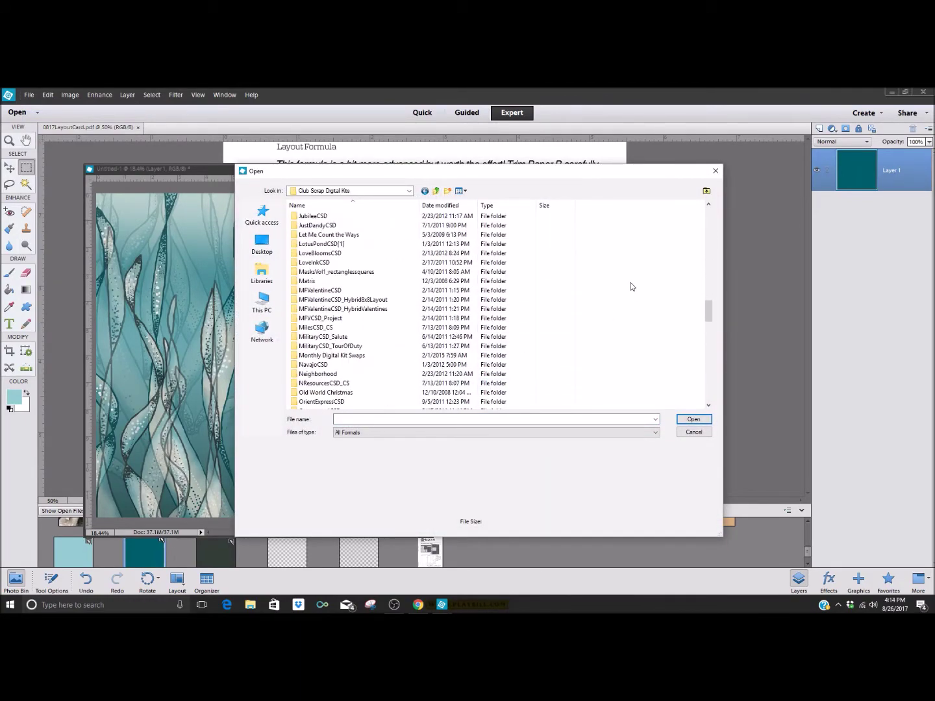
double_click(317, 319)
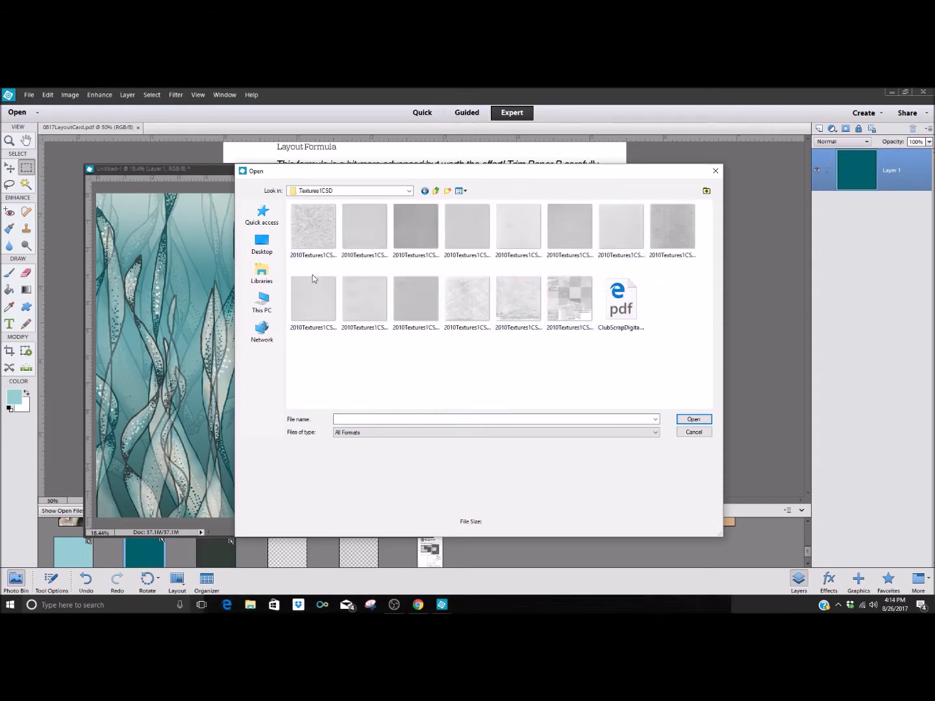
click(571, 298)
double_click(569, 298)
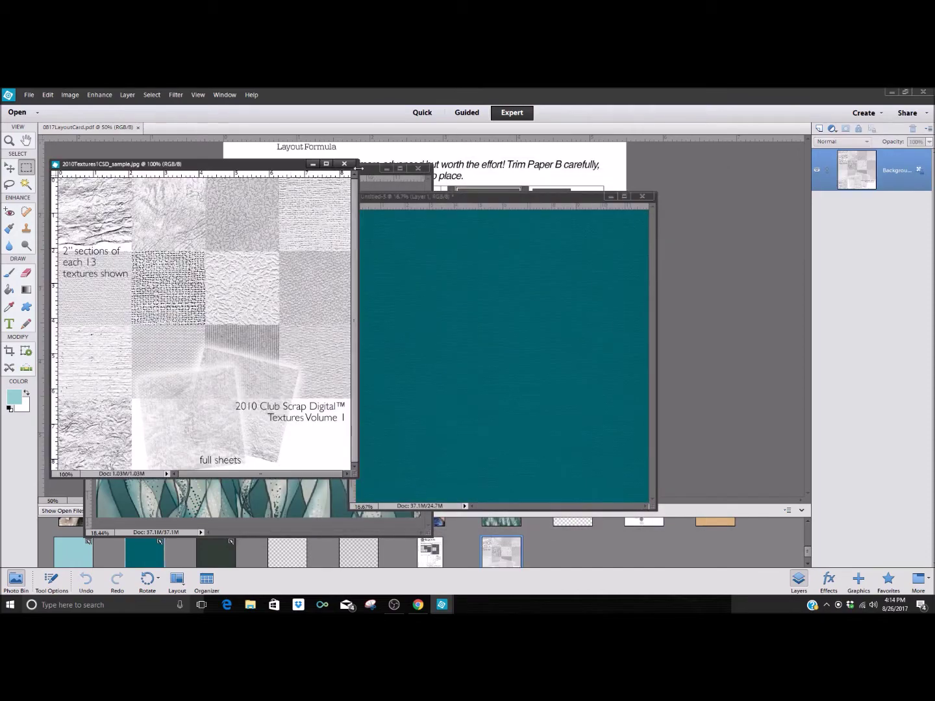
click(311, 165)
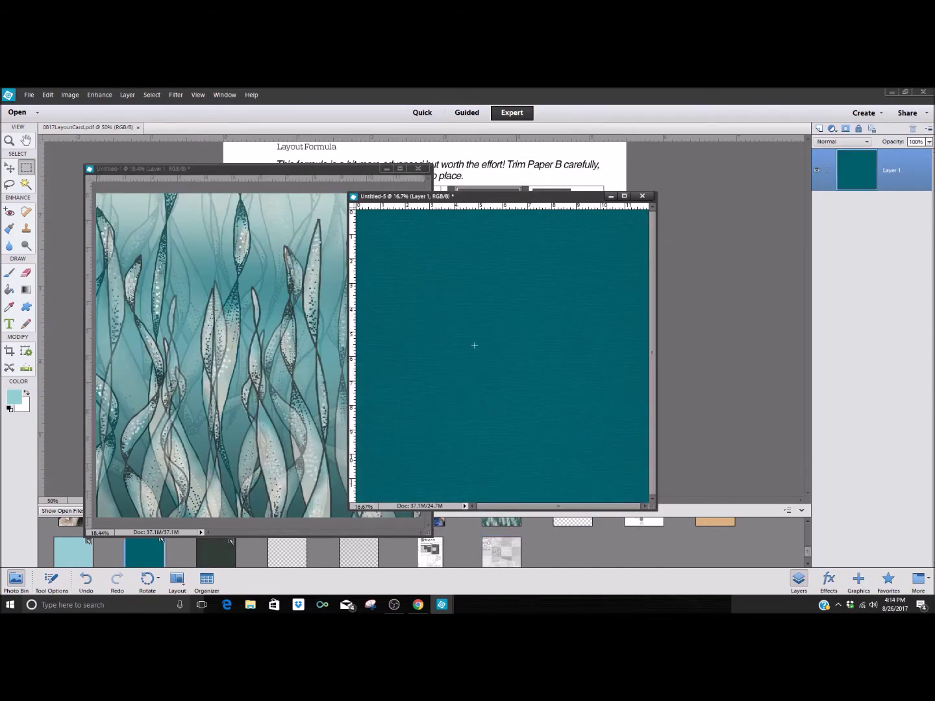
Step: Place the two papers side by side and set the Rectangular Marquee to a fixed size of 12 in wide by 7 in high
drag(478, 205, 569, 200)
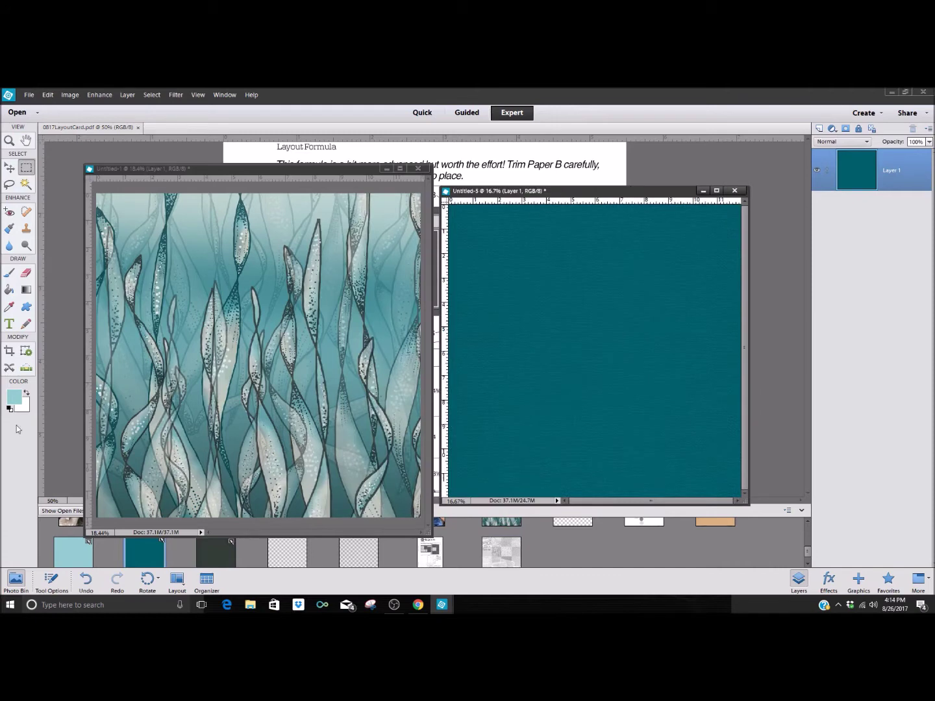
click(26, 170)
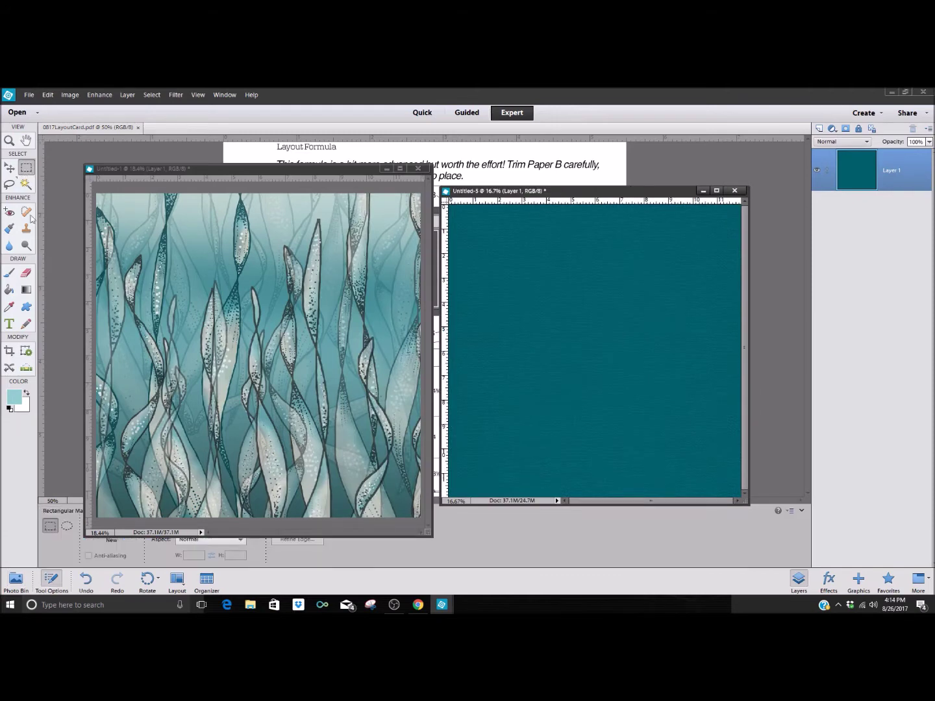
drag(235, 168, 217, 163)
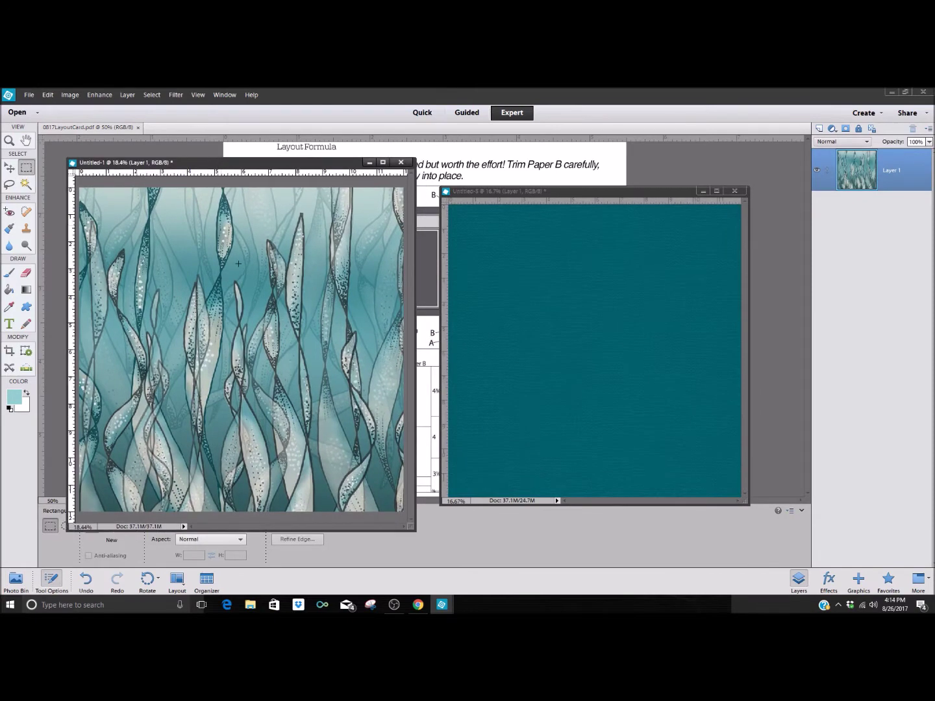
click(241, 540)
click(187, 560)
click(202, 557)
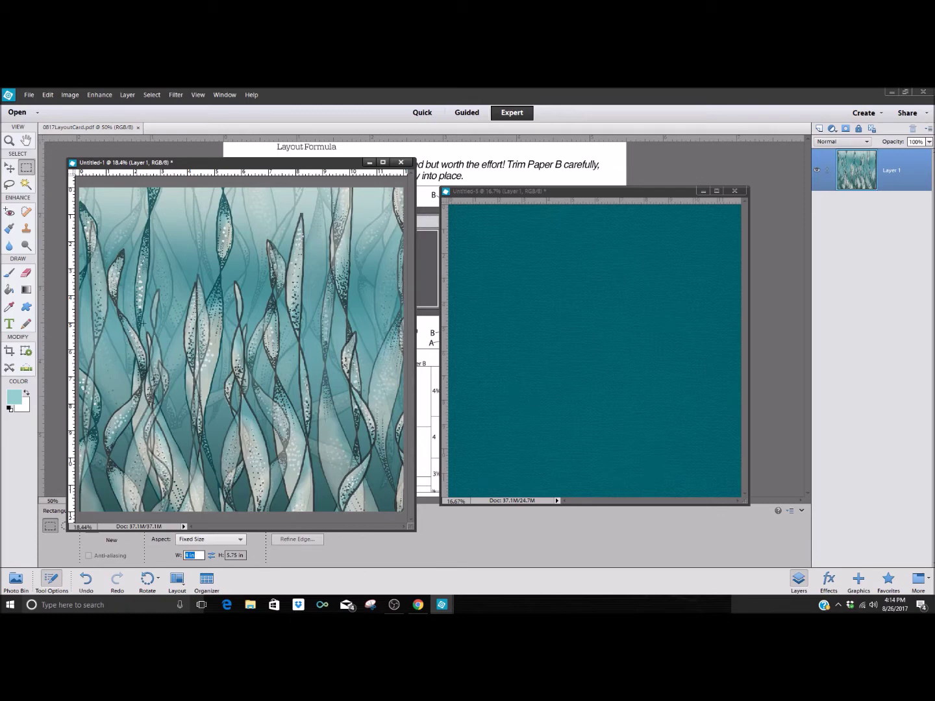
text(12)
key(Tab)
text(7)
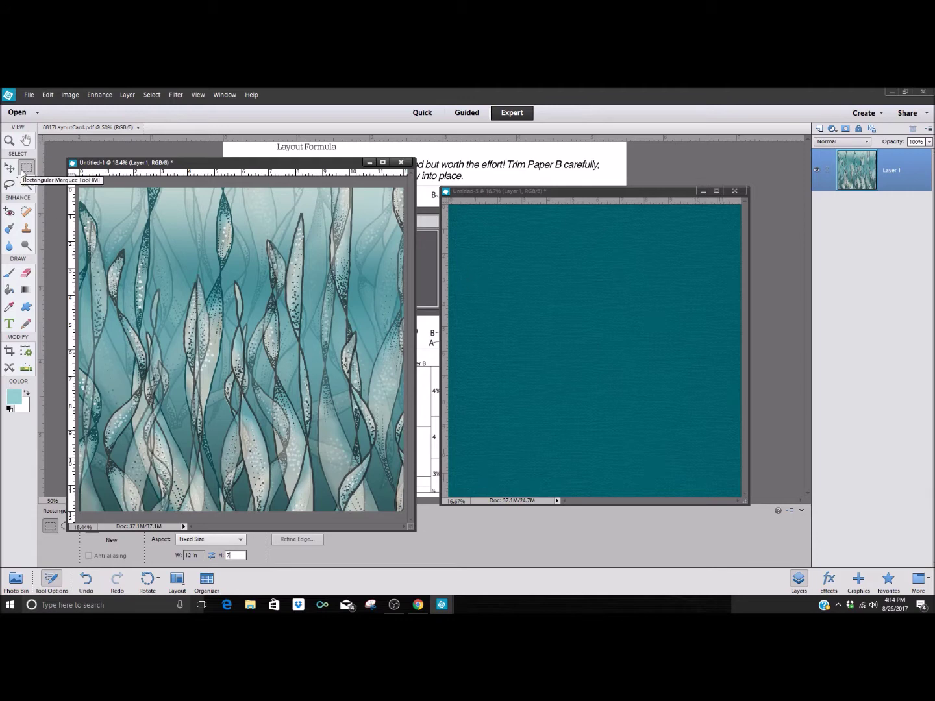
Step: Select a 12 x 7 in band of the dark teal paper, move it onto the seaweed page, and put away the dark teal paper
click(450, 257)
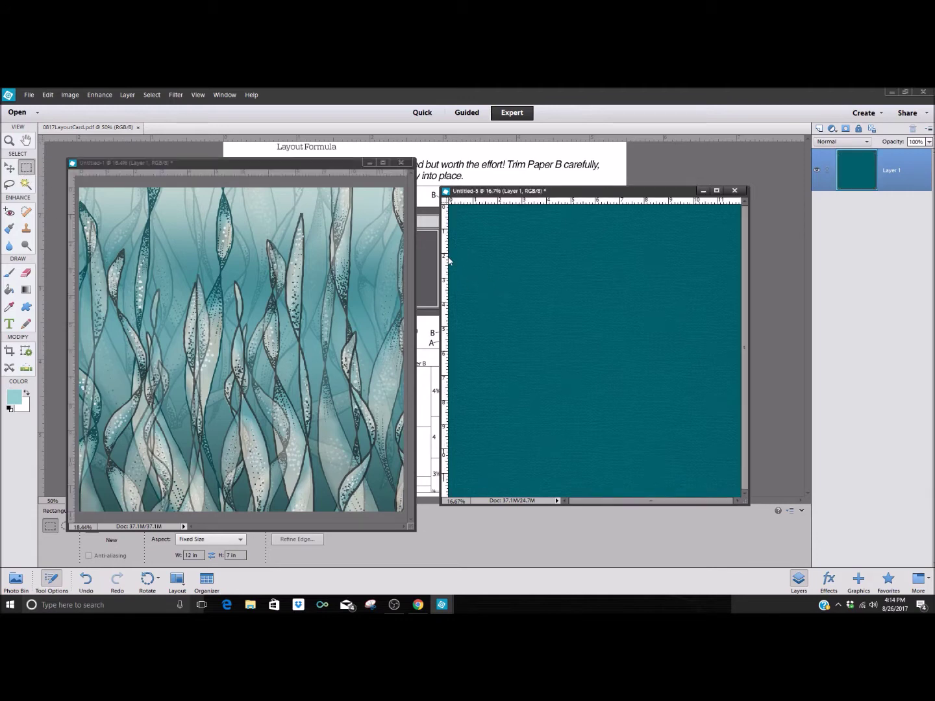
click(450, 257)
click(9, 168)
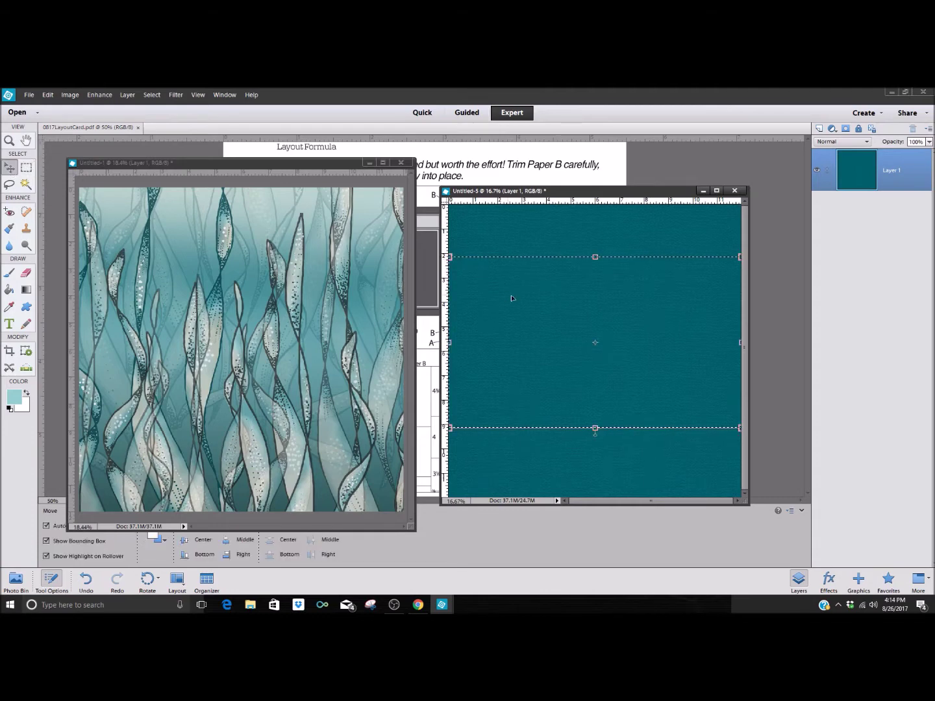
drag(515, 304, 201, 321)
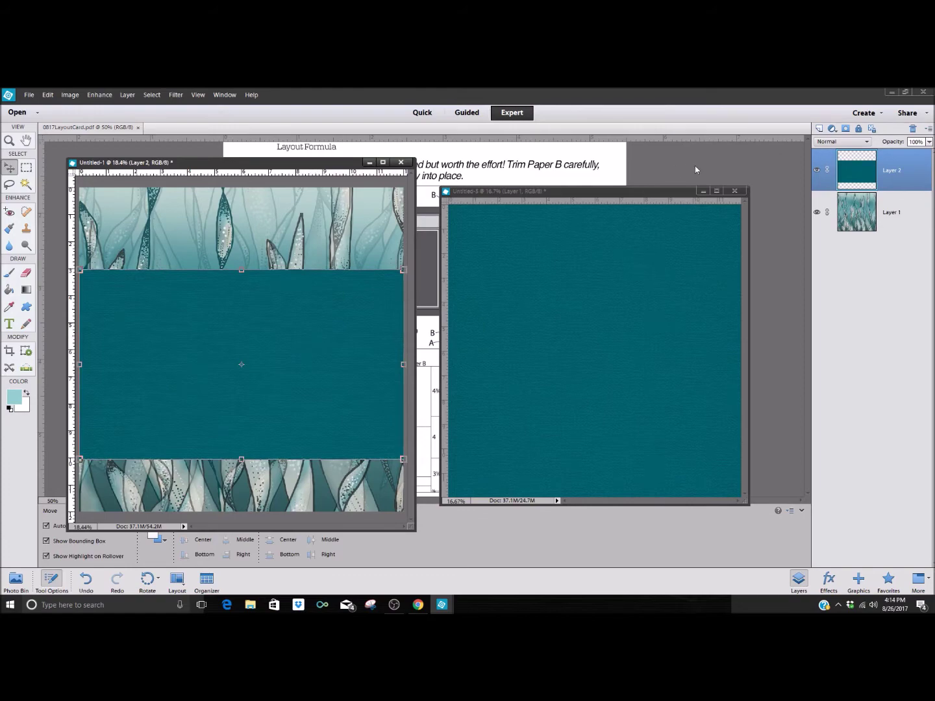
click(735, 191)
drag(261, 163, 223, 181)
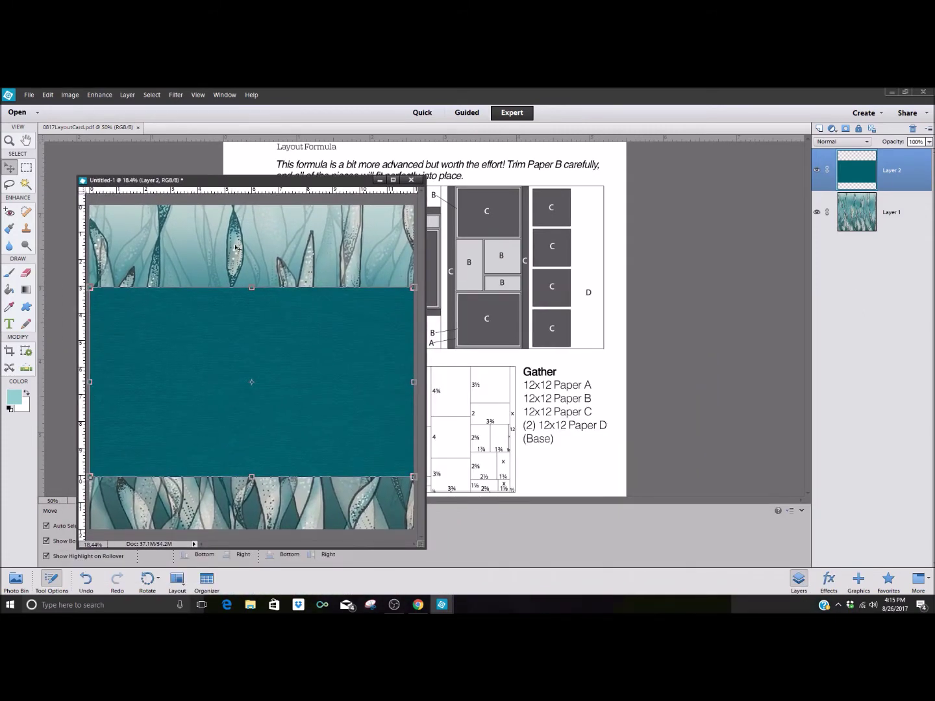
Step: Bring up the light teal paper from the open files, clear its selection and place it beside the seaweed page
click(11, 583)
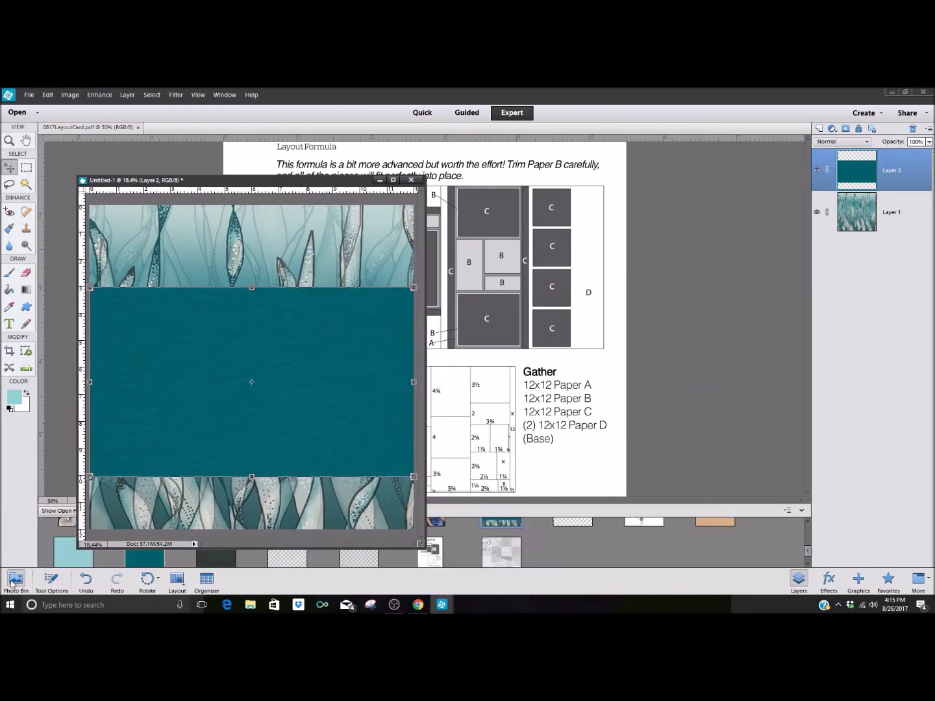
click(64, 555)
click(150, 96)
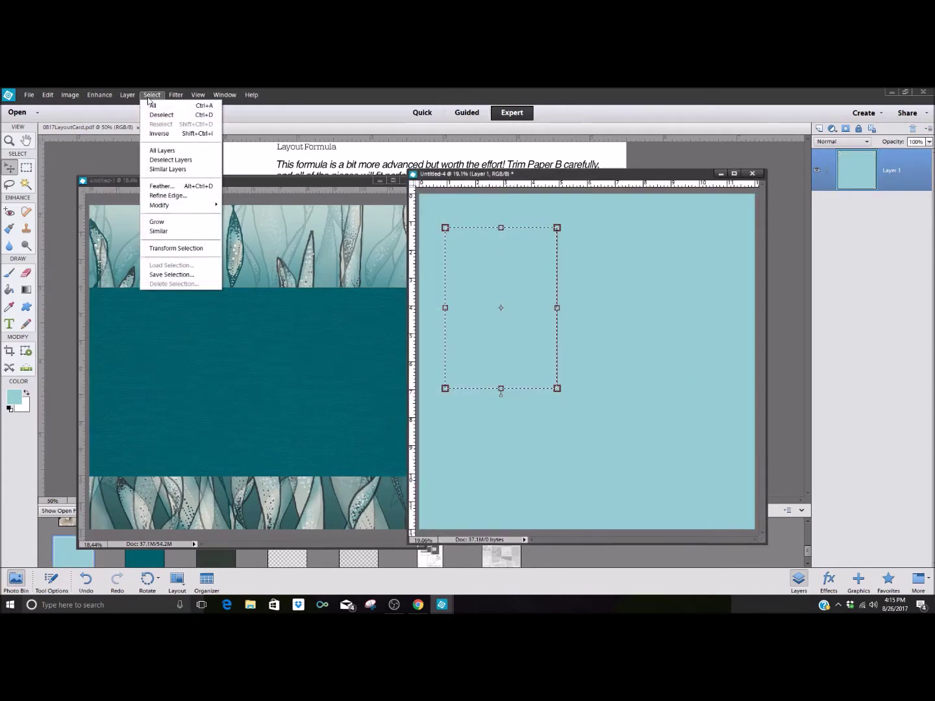
click(160, 115)
mouse_move(627, 184)
mouse_down()
mouse_move(652, 181)
mouse_move(608, 191)
mouse_move(634, 197)
mouse_move(626, 170)
mouse_move(637, 172)
mouse_up()
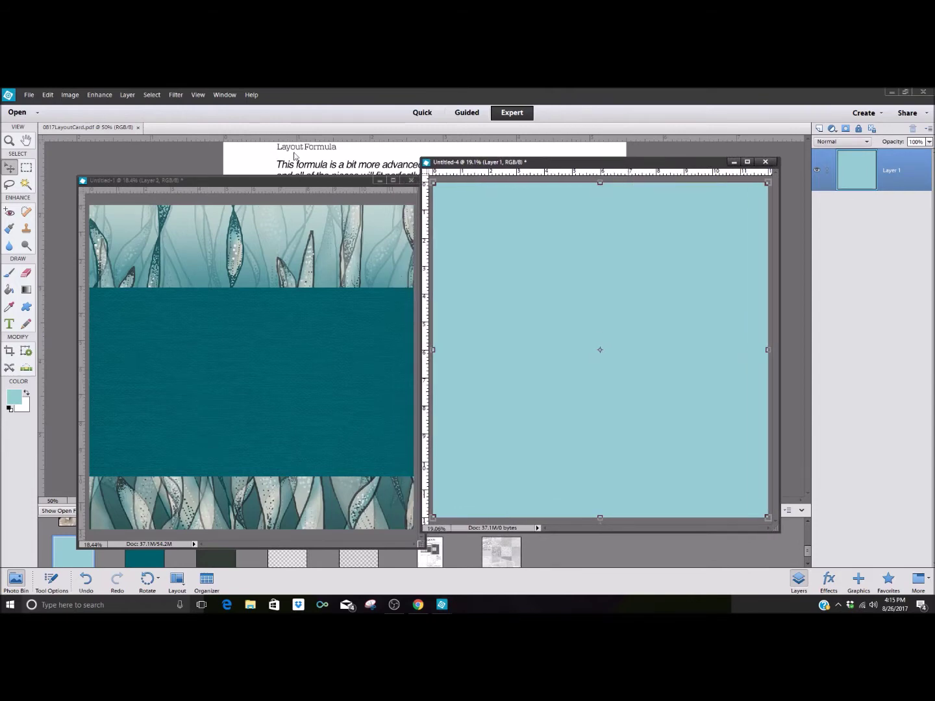
Step: Uncover the layout card to check the Paper B pieces, and bring the seaweed page and light teal paper back side by side
drag(302, 184, 146, 201)
drag(556, 162, 698, 207)
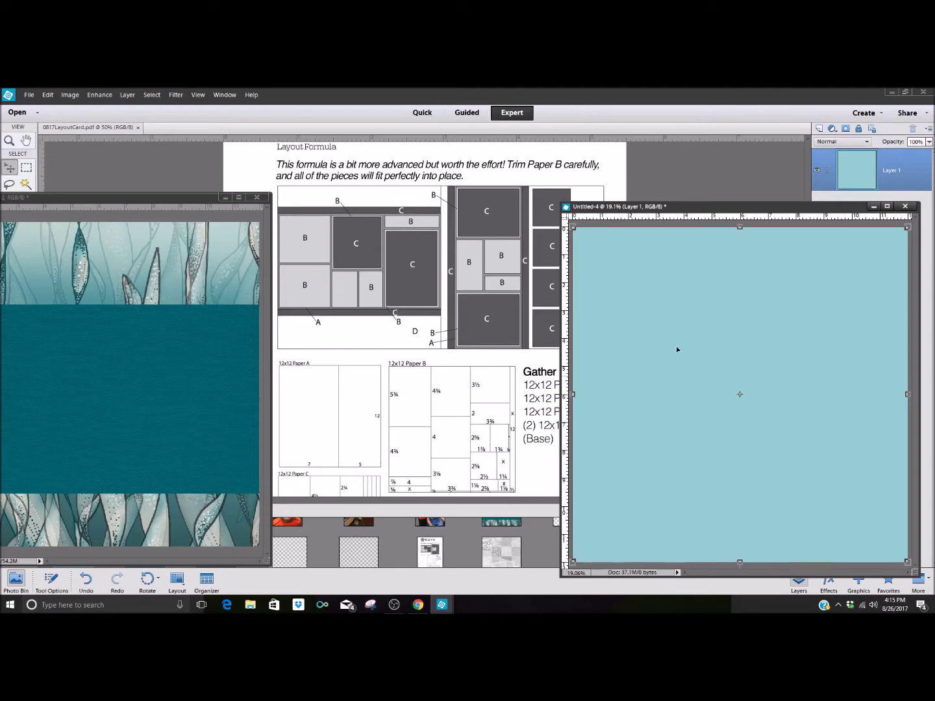
drag(184, 197, 361, 174)
drag(624, 207, 554, 165)
click(278, 171)
drag(277, 172, 231, 149)
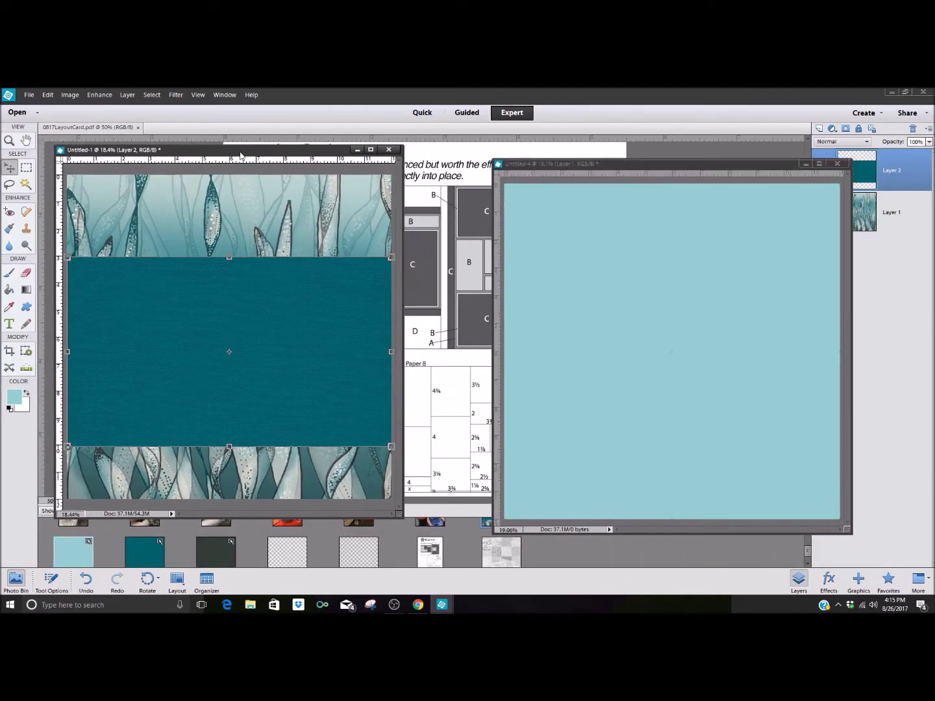
Step: Select a 3.75 x 3.5 in piece of the light teal paper with the fixed-size Rectangular Marquee and move it onto the seaweed page
click(26, 168)
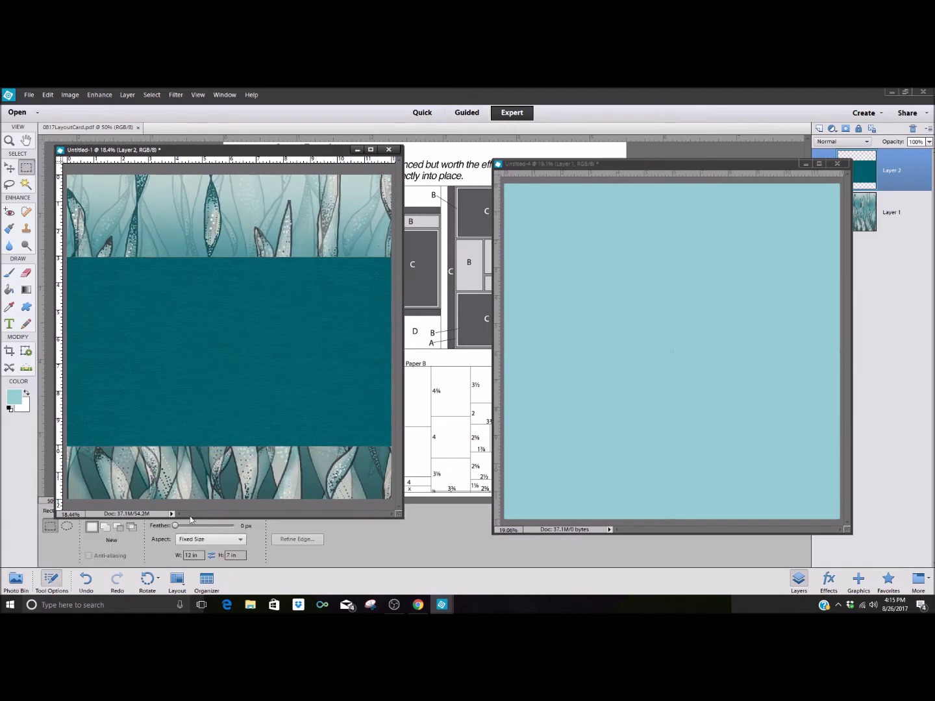
click(241, 540)
click(220, 567)
text(3.75)
key(Tab)
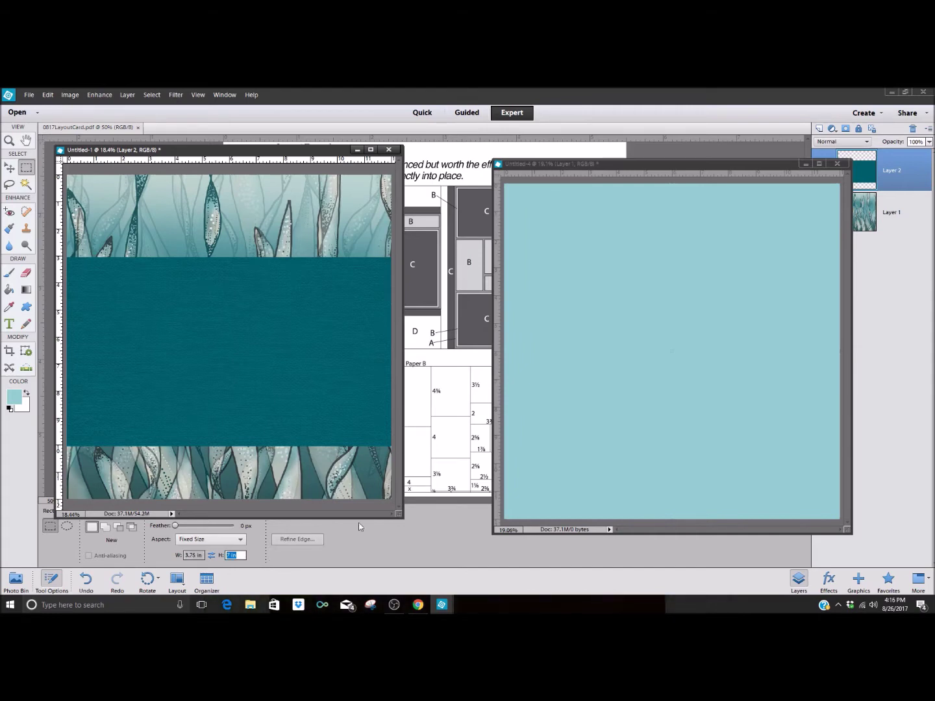
text(3.5)
click(525, 199)
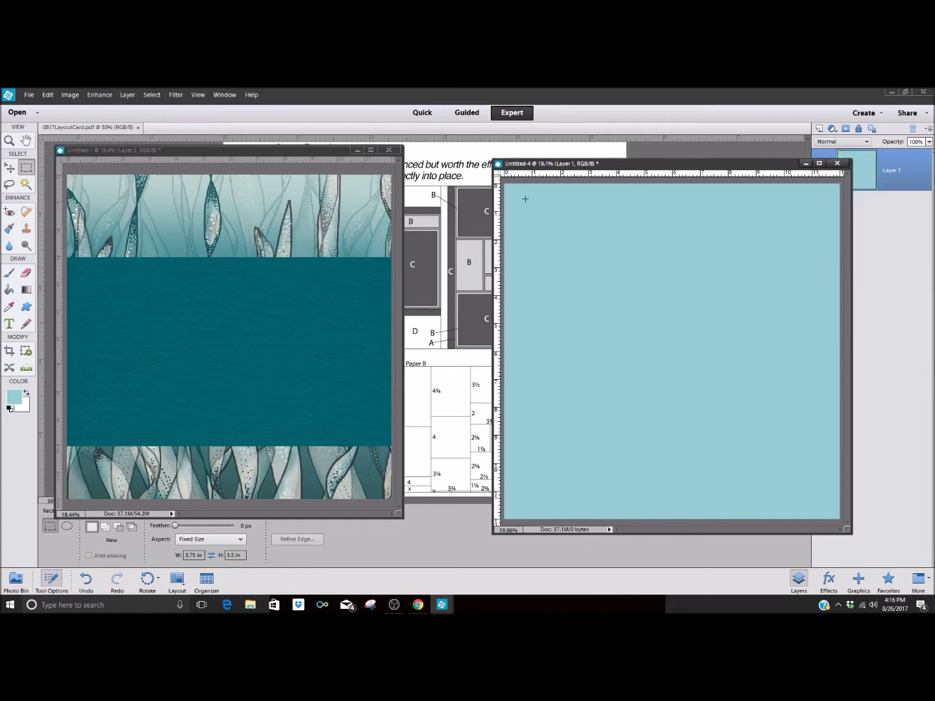
click(9, 167)
drag(553, 260, 125, 303)
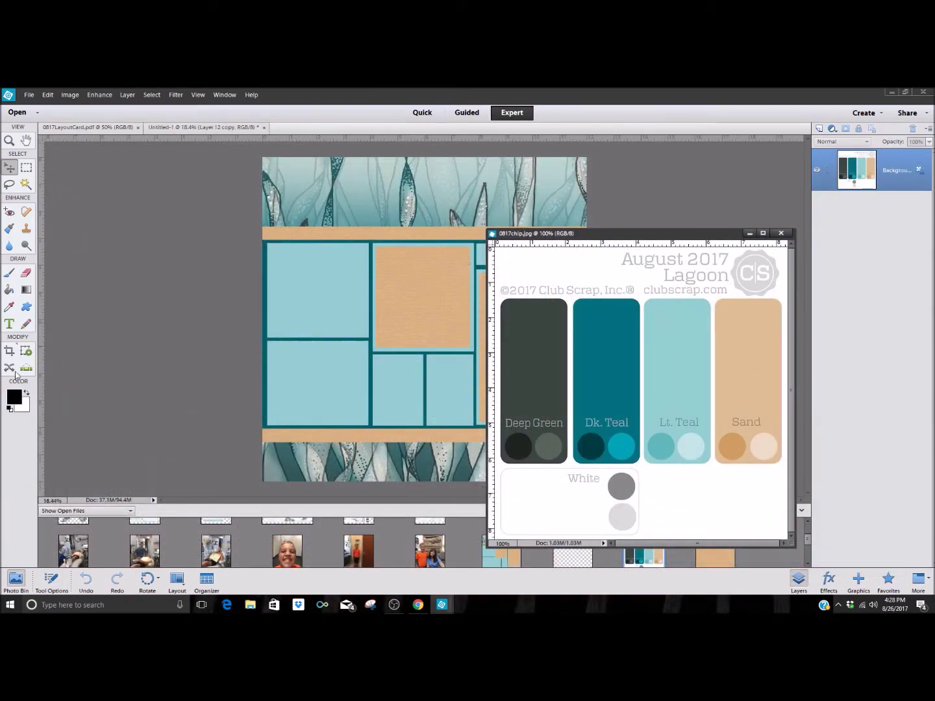
Step: With the Type tool active, check the downloaded font's name on its dafont page in the browser and return to the scrapbook page
click(8, 325)
click(192, 525)
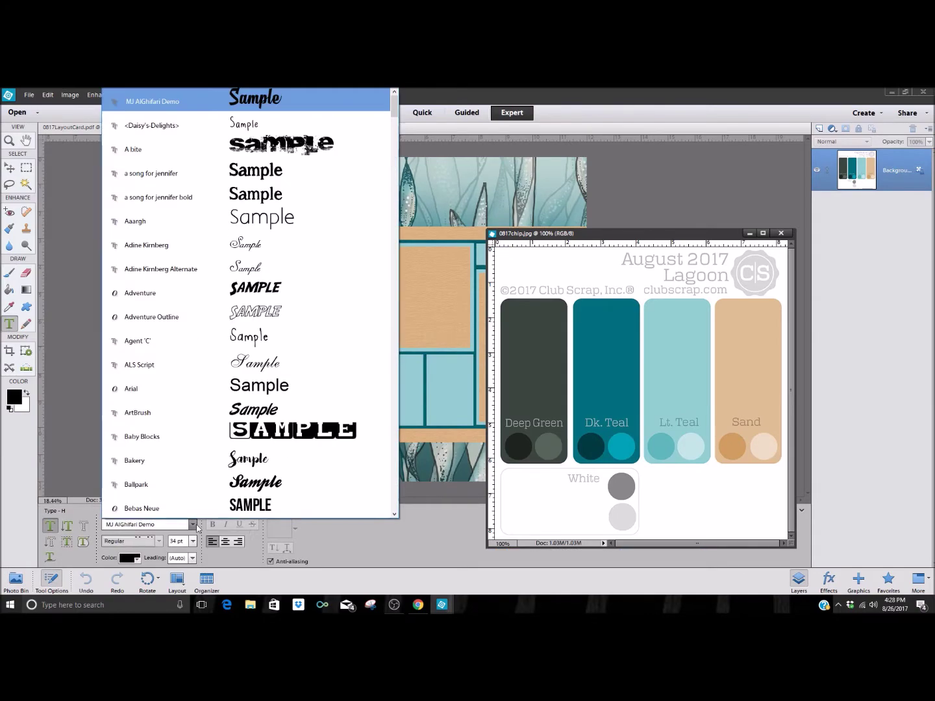
scroll(249, 266, down, 10)
scroll(249, 265, down, 5)
key(alt+Tab)
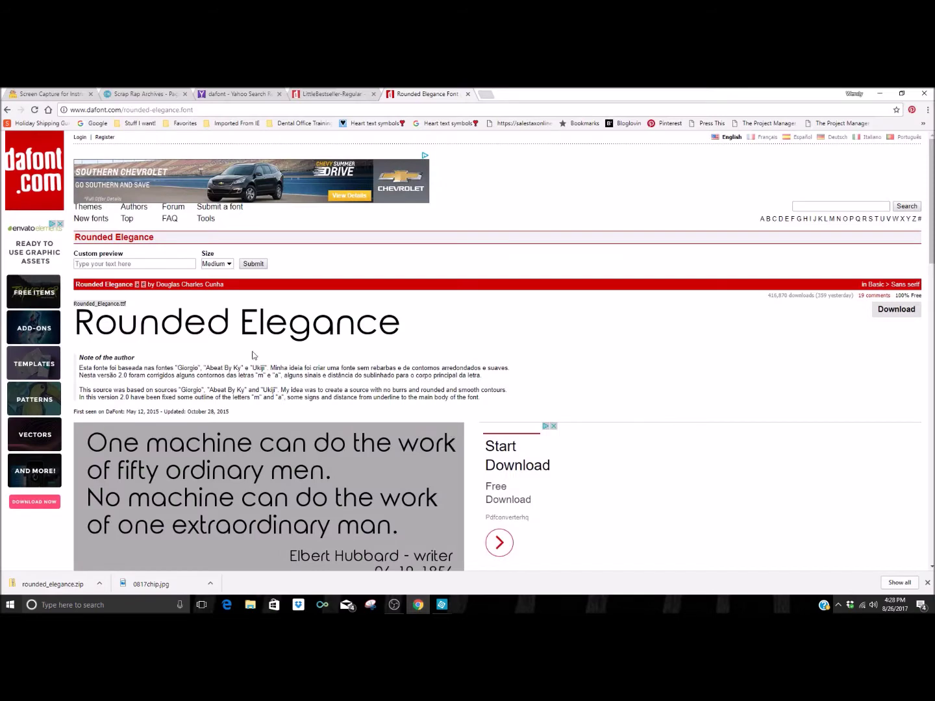
click(443, 605)
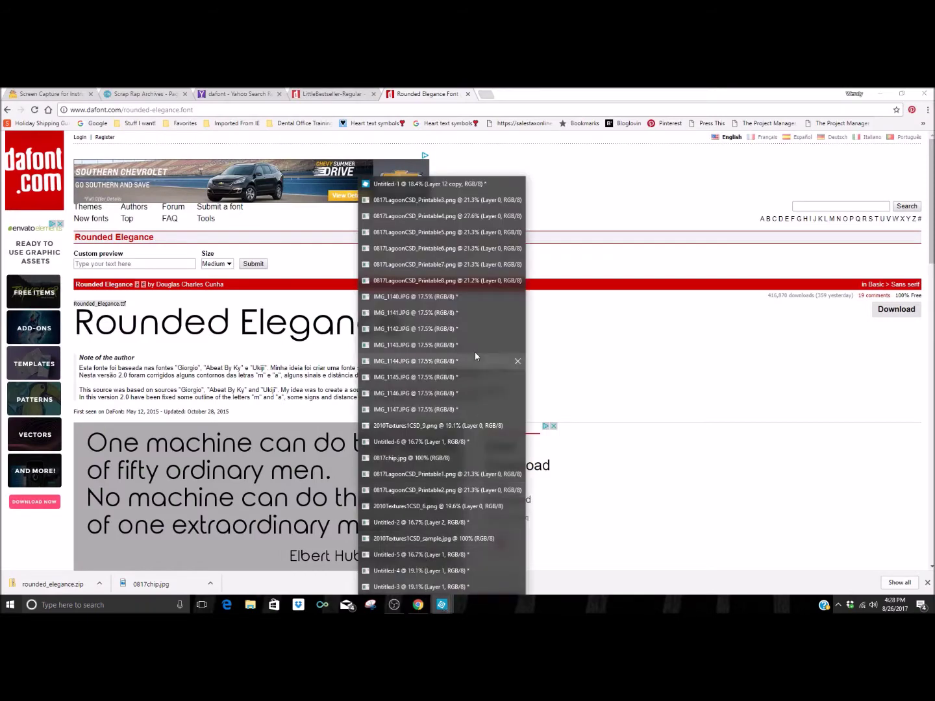
click(429, 184)
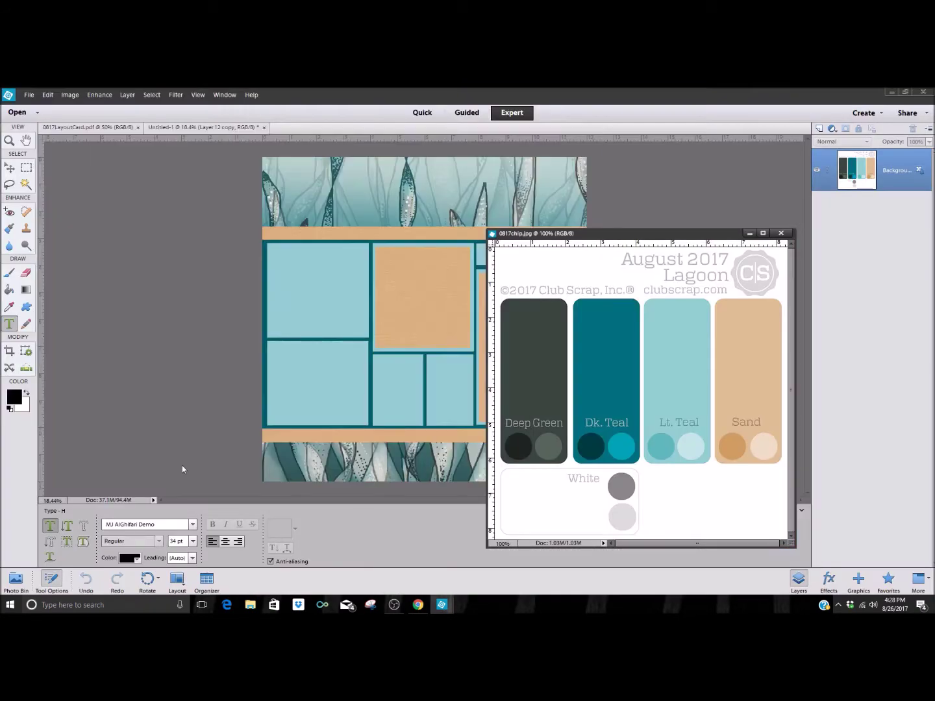
Step: Set the Type tool's font to Rounded Elegance
click(193, 525)
click(167, 524)
drag(166, 524, 66, 527)
text(ROAD MOVIE)
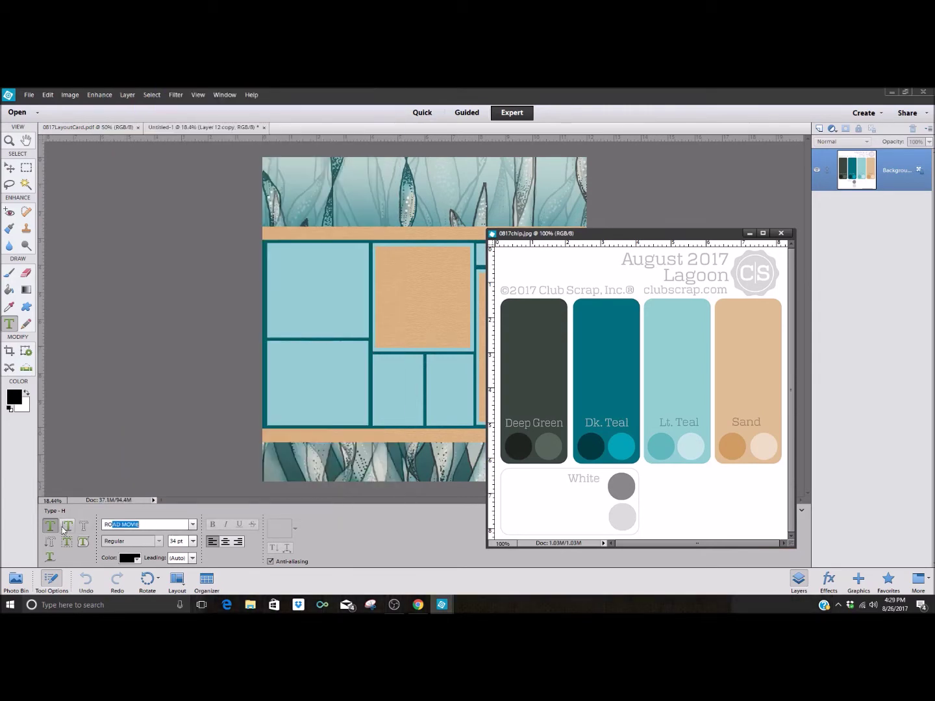
click(192, 525)
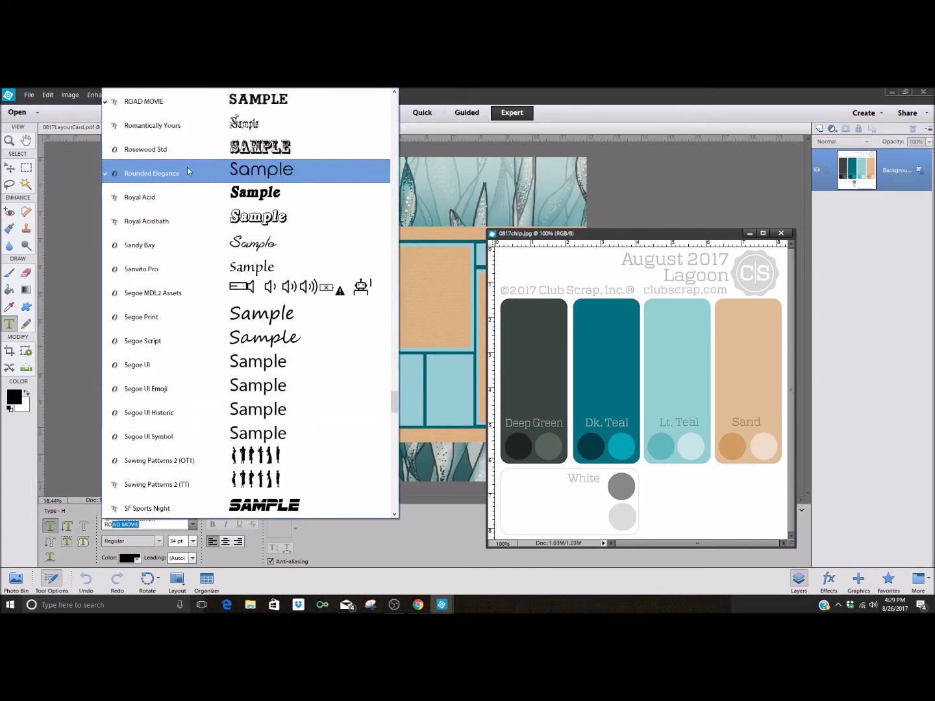
click(187, 172)
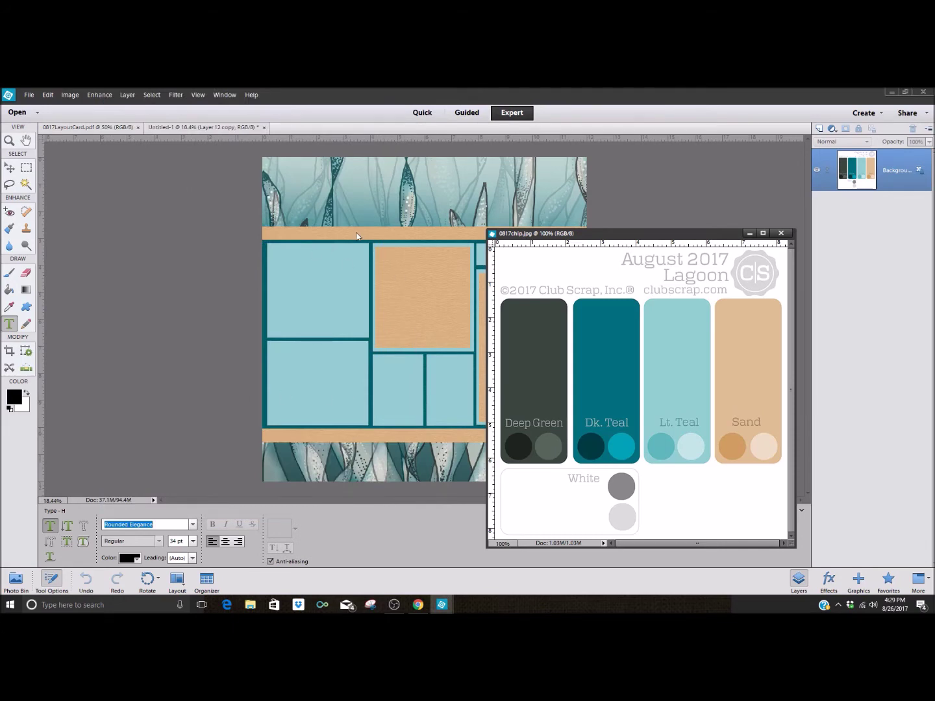
Step: Add the title "fish out of" in a text box on the upper seaweed strip and set its size to 105 pt
click(301, 176)
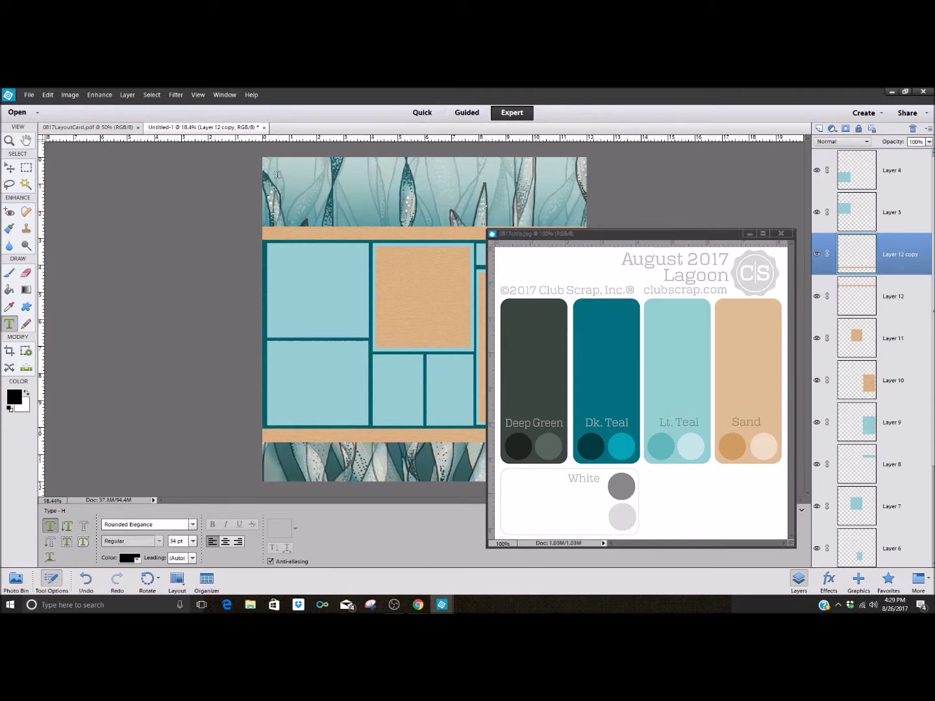
drag(323, 208, 518, 213)
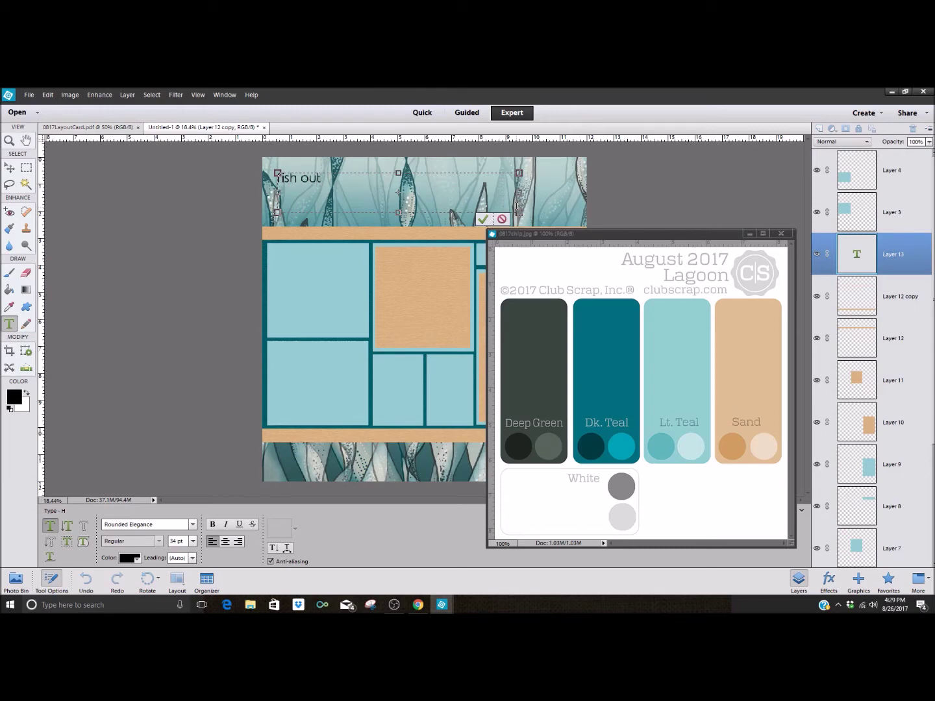
drag(333, 178, 255, 174)
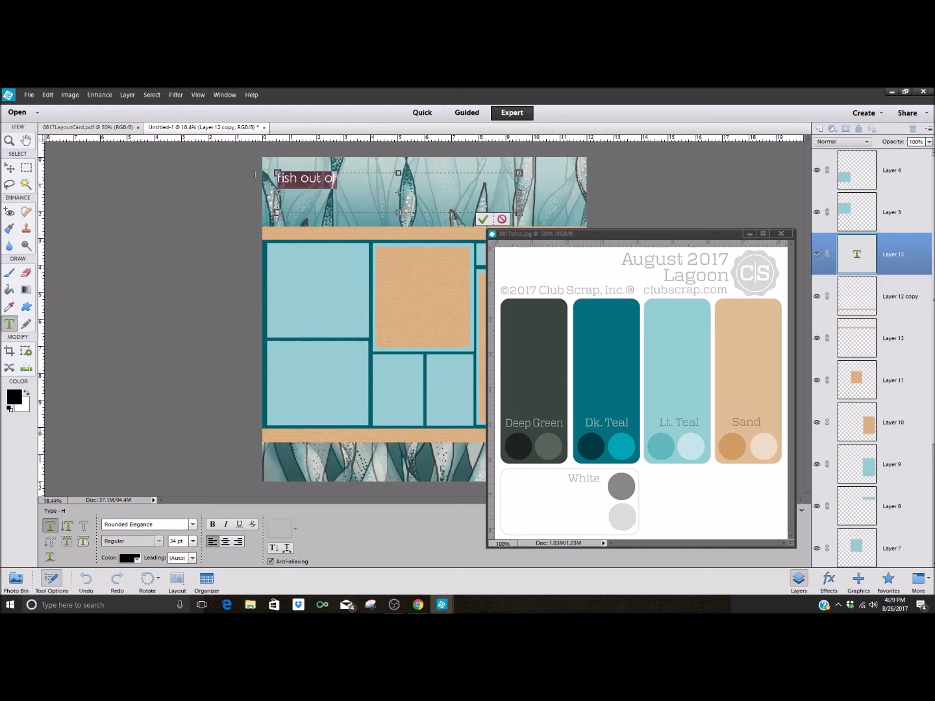
text(72)
key(Return)
text(105)
key(Return)
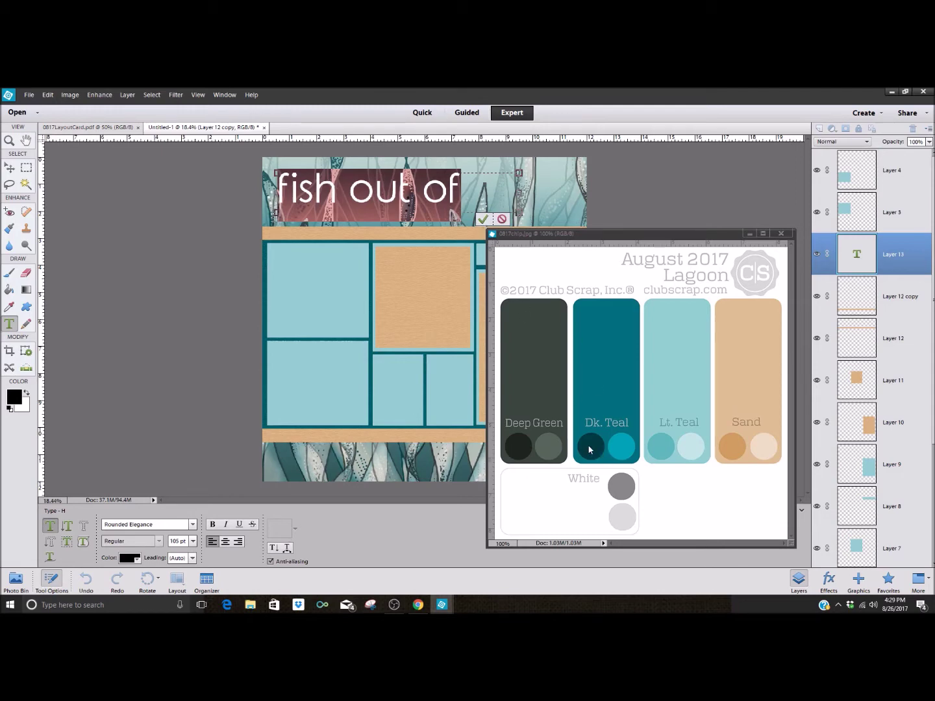
Step: Recolor the title with the dark circle of the Dk. Teal swatch on the color chip and reposition it within the seaweed strip
click(131, 559)
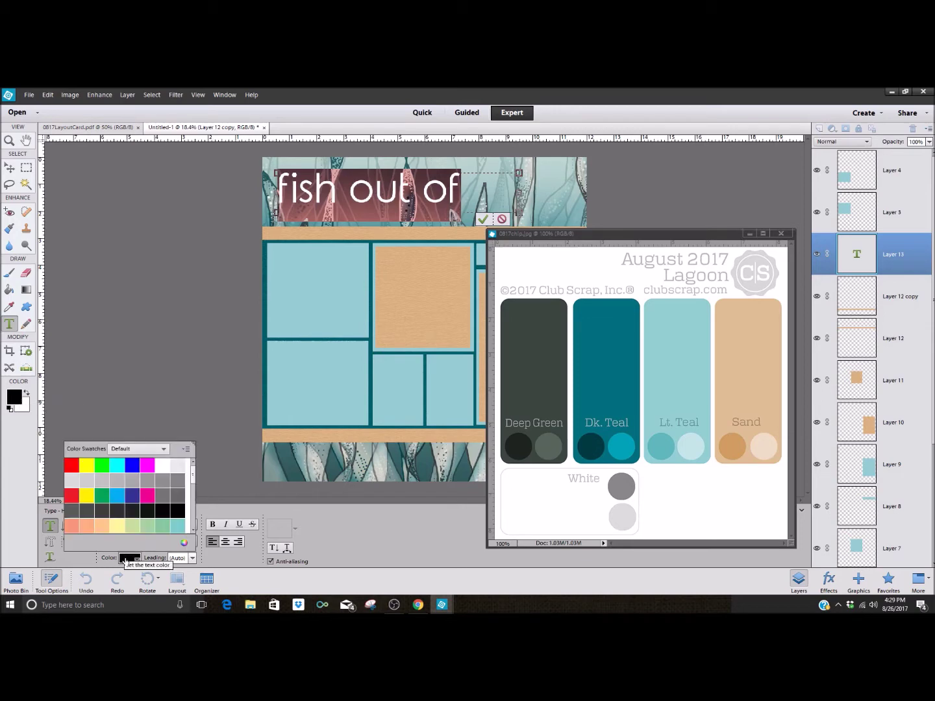
click(13, 405)
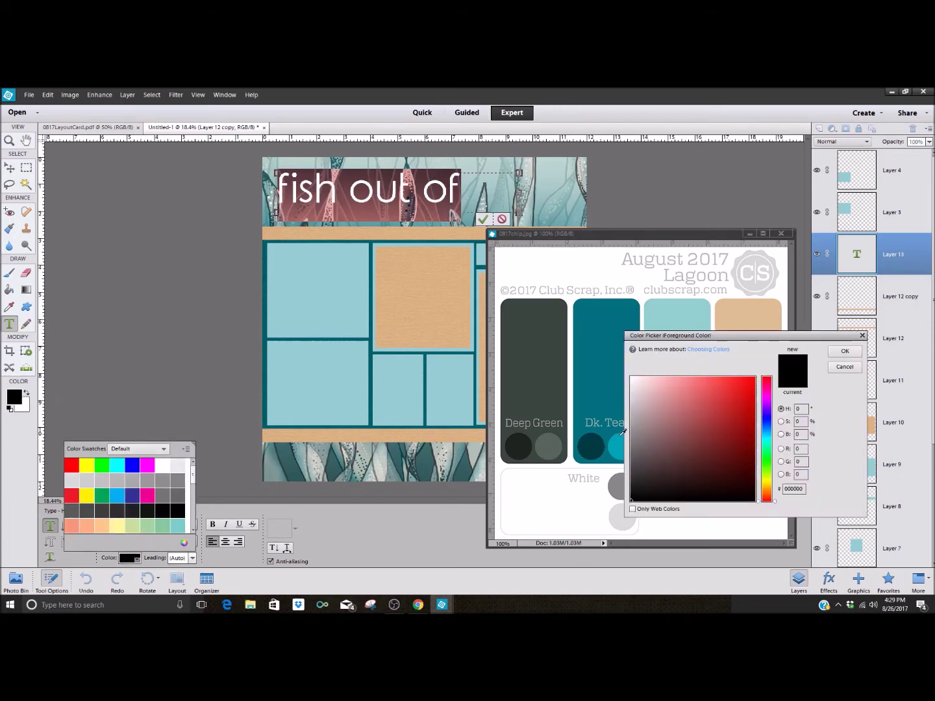
click(591, 446)
click(843, 354)
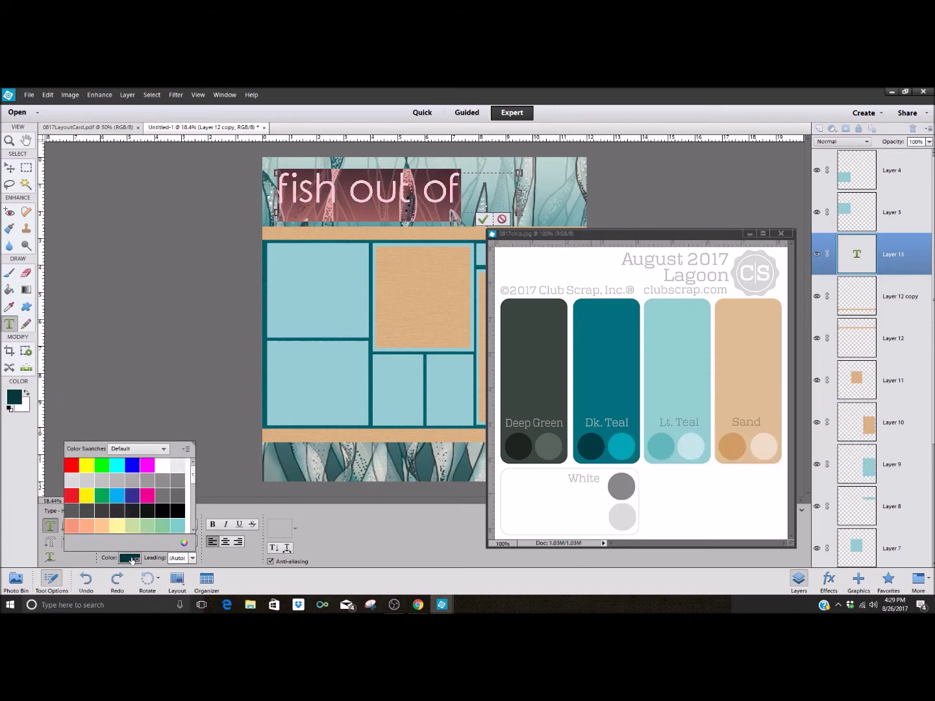
click(483, 219)
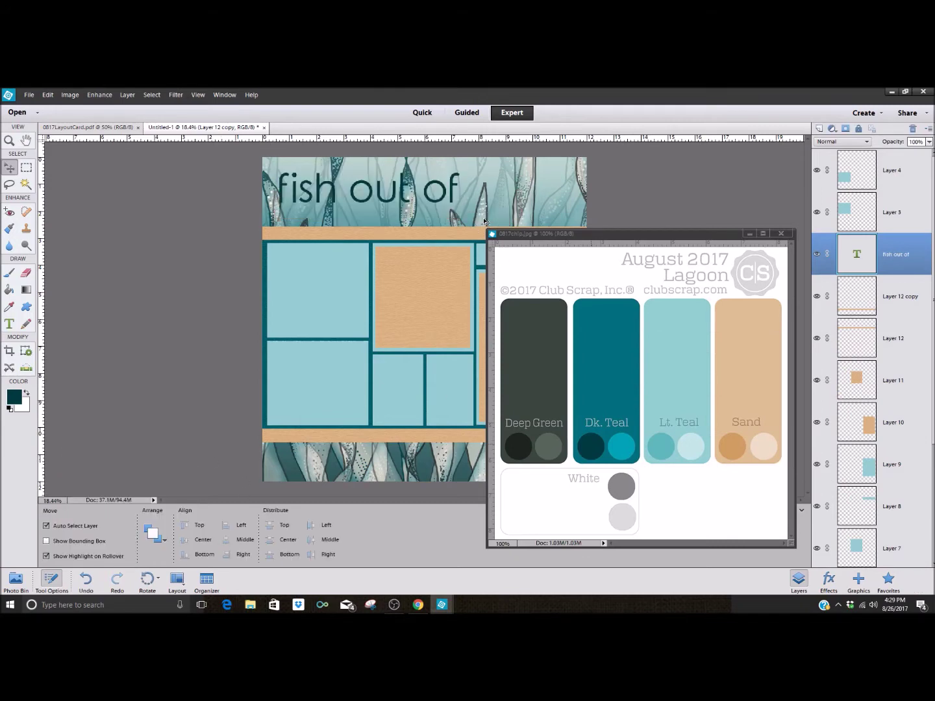
drag(321, 190, 335, 199)
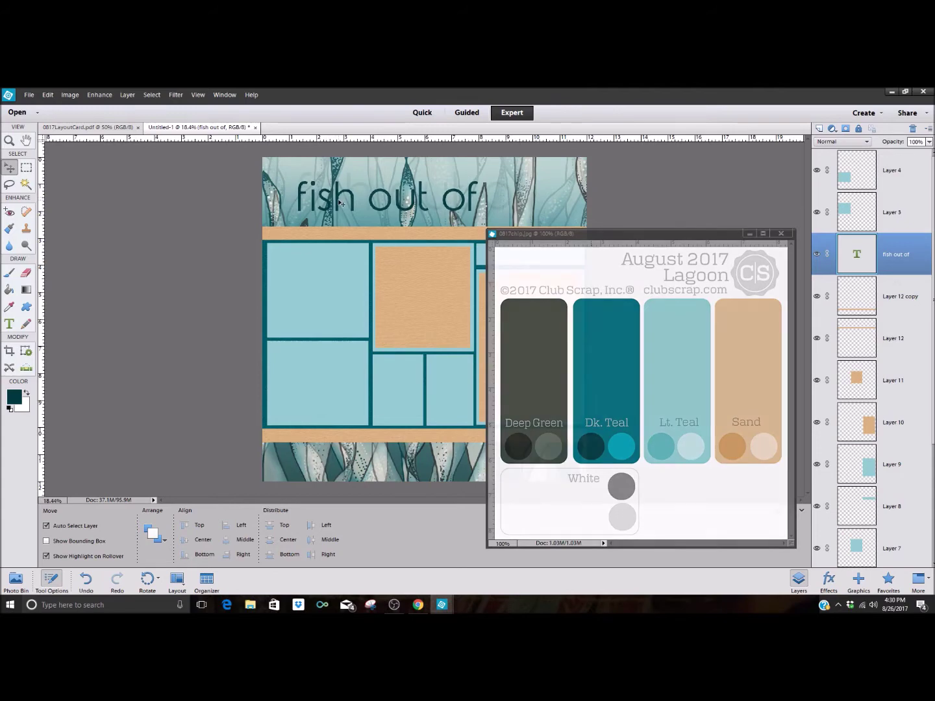
Step: Simplify the "fish out of" text layer and load its letters as a selection
right_click(907, 262)
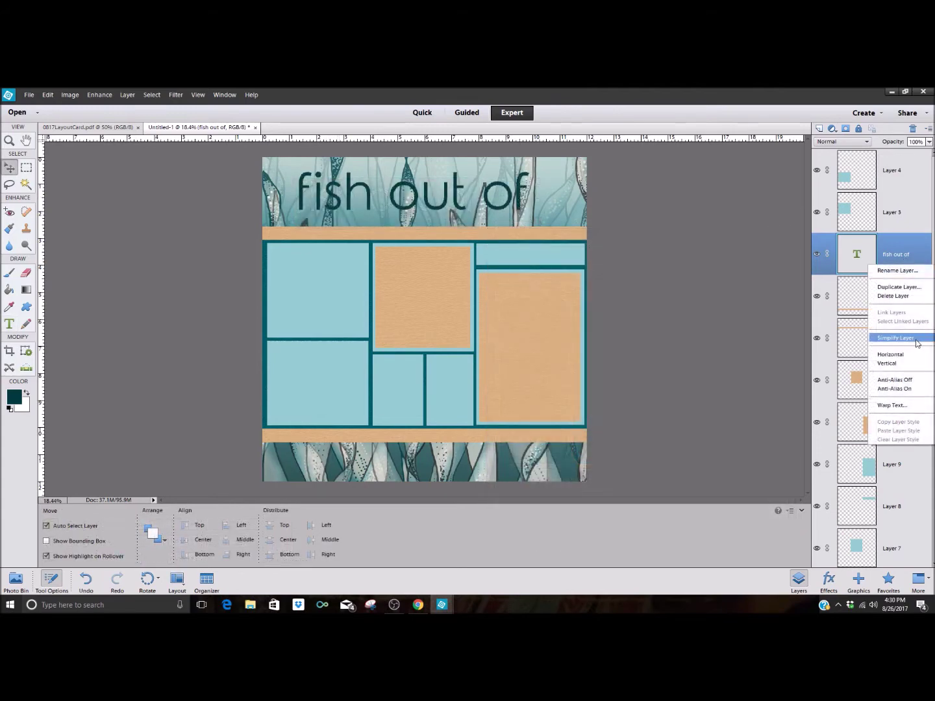
click(896, 338)
ctrl+click(857, 241)
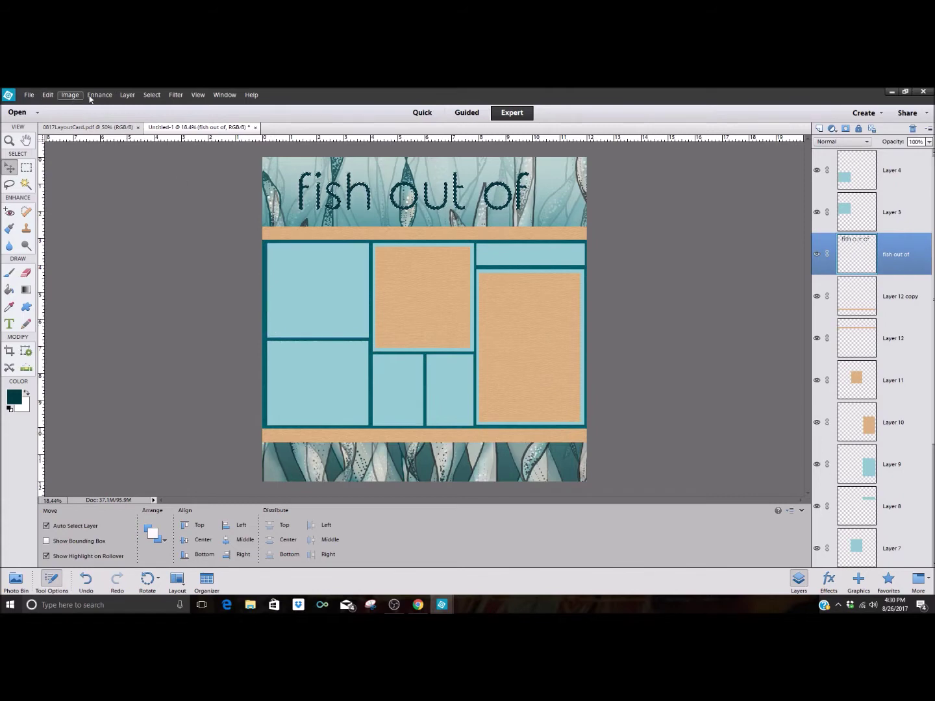
Step: Stroke the selected letters with a centered outline in the sand color sampled from the large sand block, and clear the selection
click(47, 96)
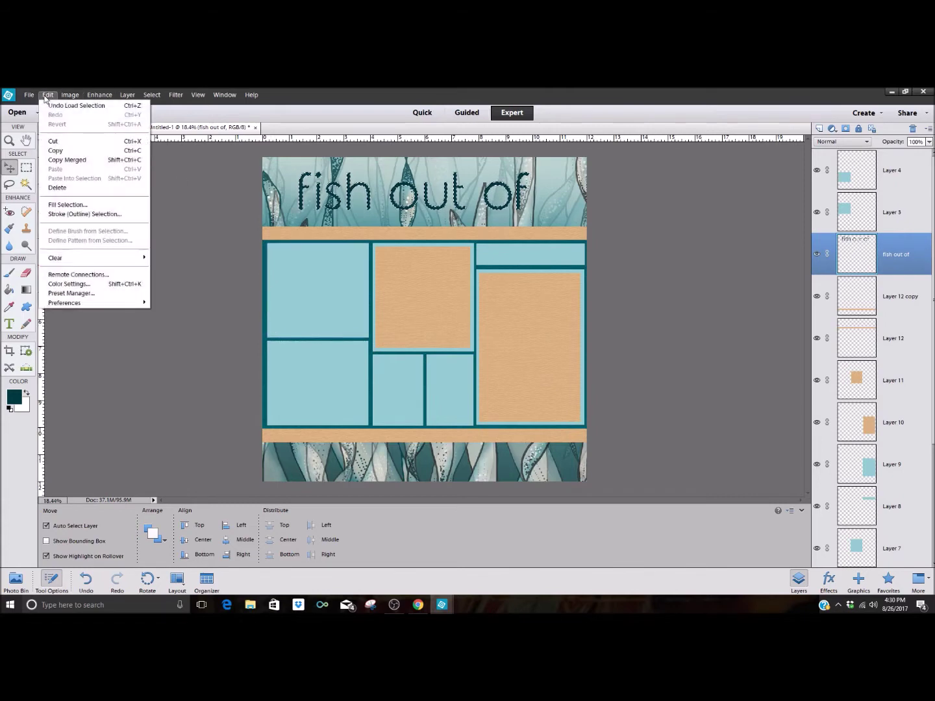
click(77, 214)
click(434, 255)
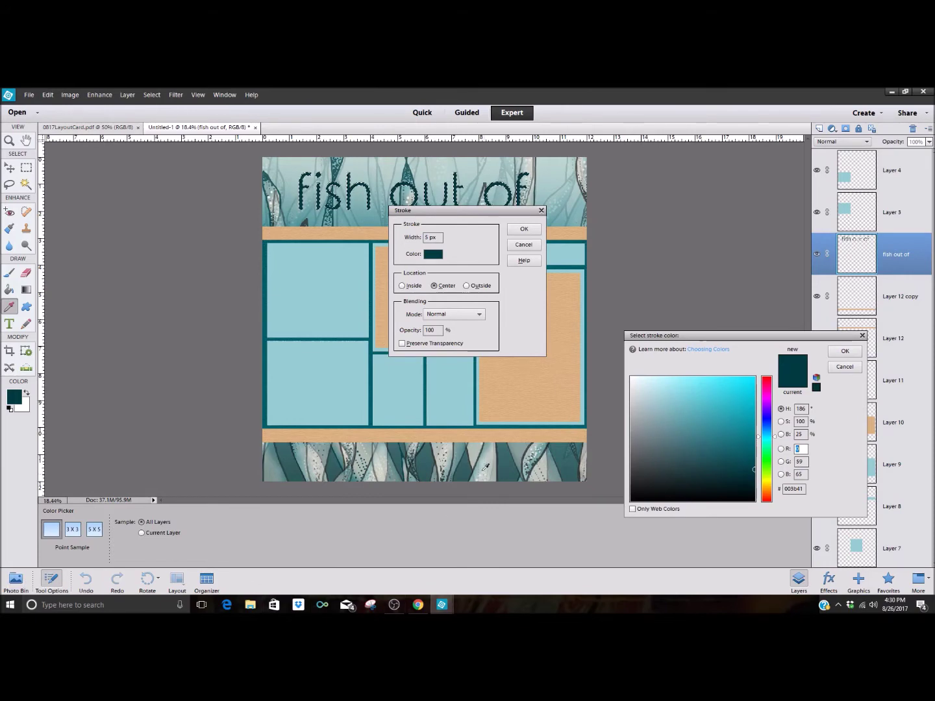
click(542, 380)
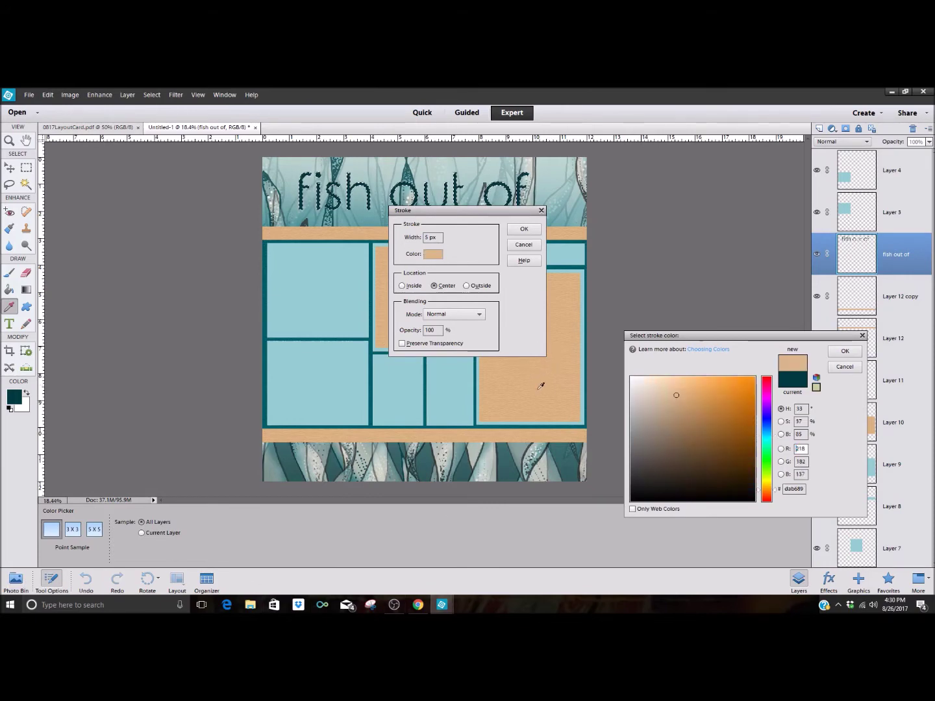
click(845, 355)
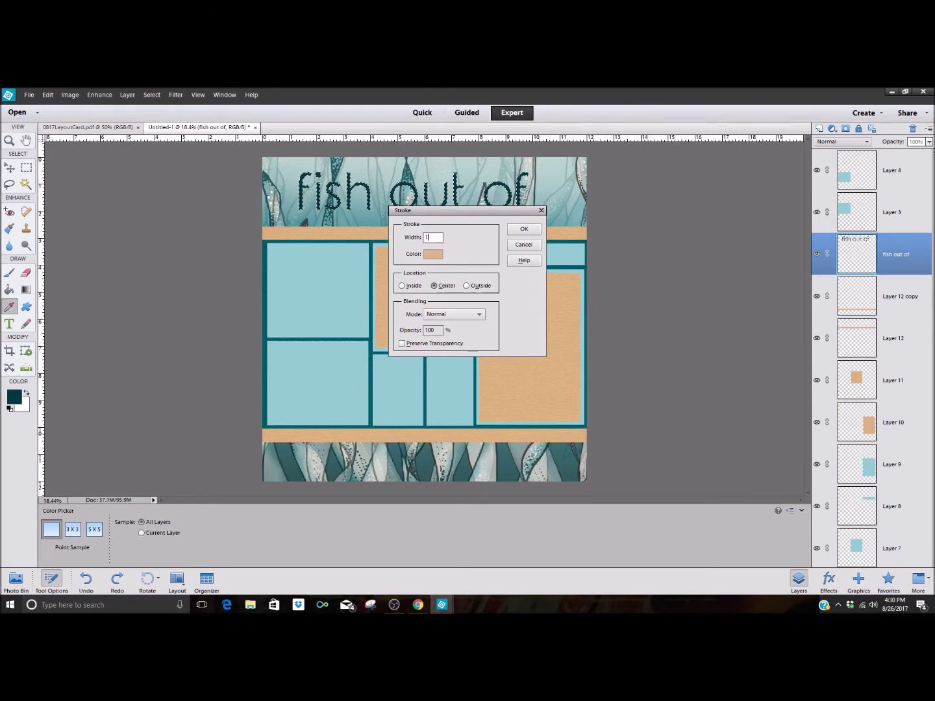
click(524, 228)
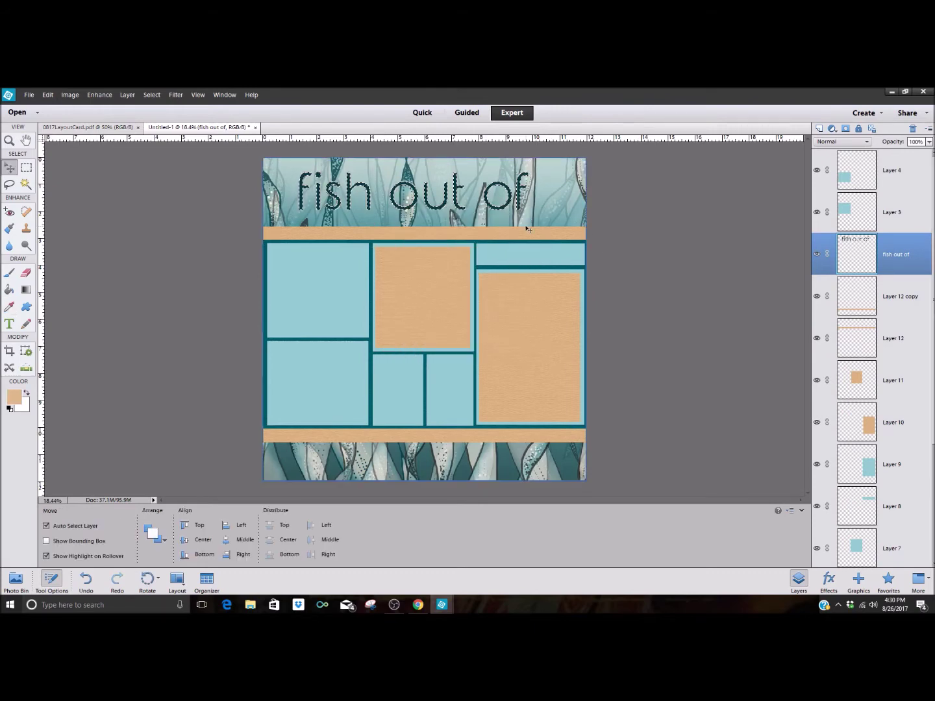
click(151, 95)
click(159, 114)
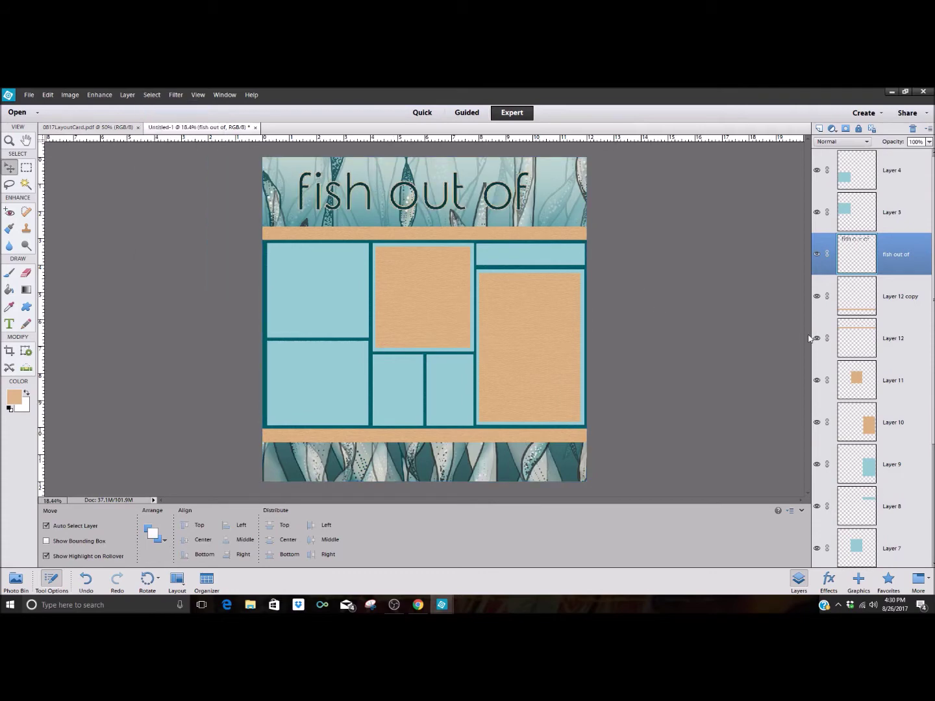
Step: Shift the outlined title slightly left and down on the strip and move its layer to the top of the layer stack
mouse_move(329, 198)
mouse_down()
mouse_move(349, 198)
mouse_move(331, 196)
mouse_up()
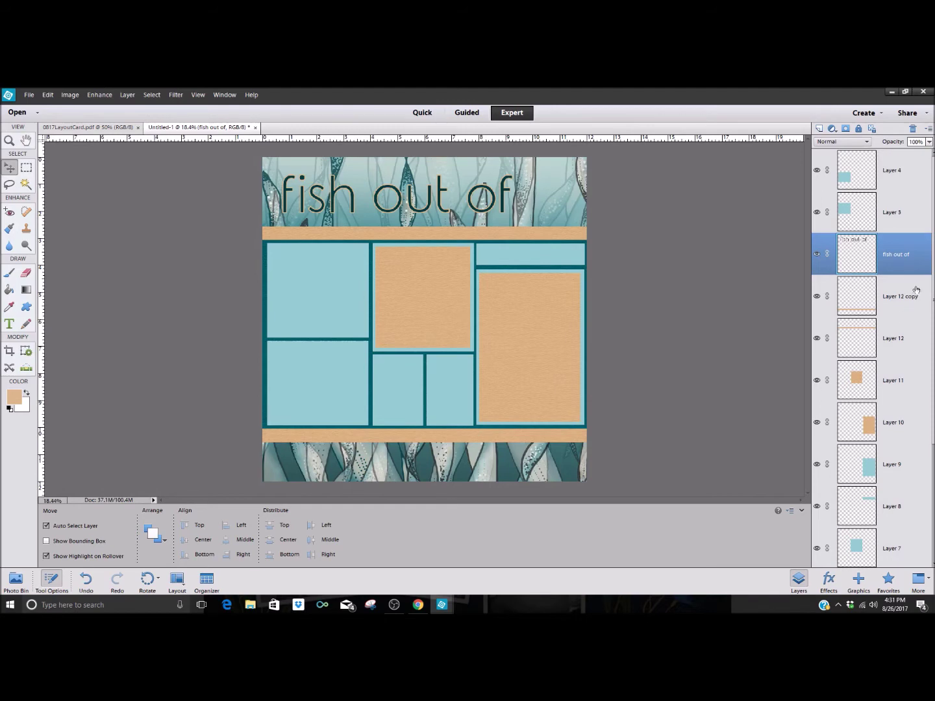
drag(914, 261, 908, 158)
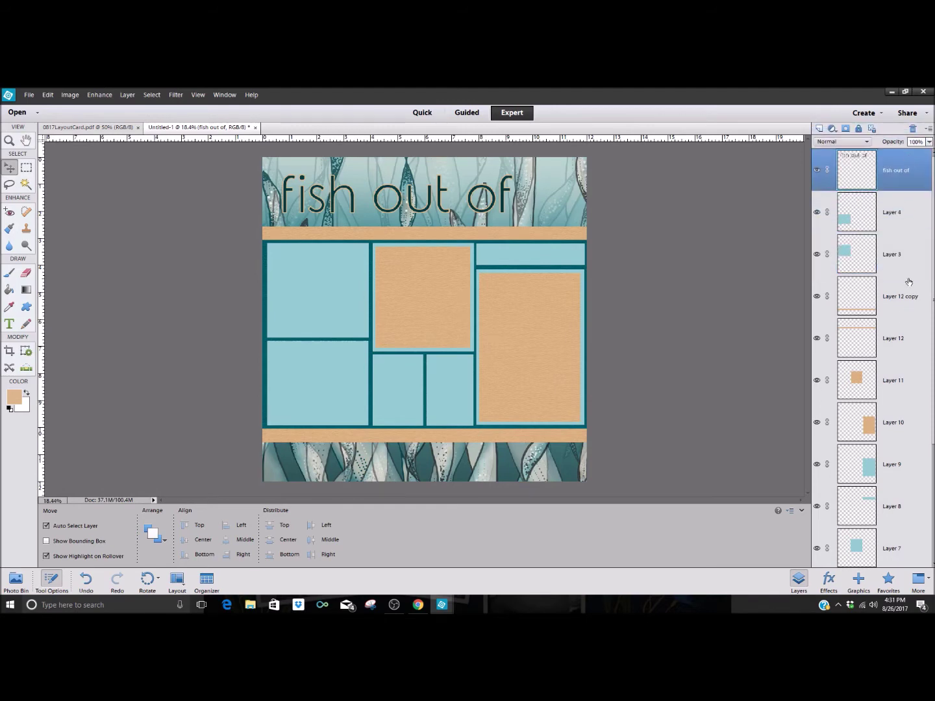
Step: Apply the Low drop shadow style to Layer 3, the upper light-teal block, checking its edges with the bounding box
click(905, 216)
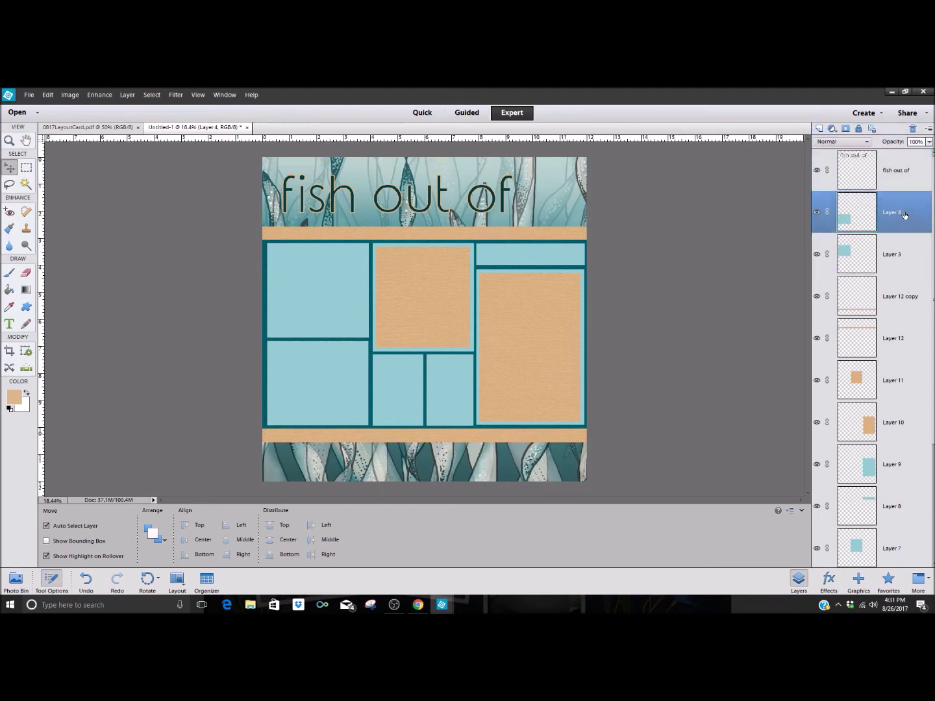
click(915, 260)
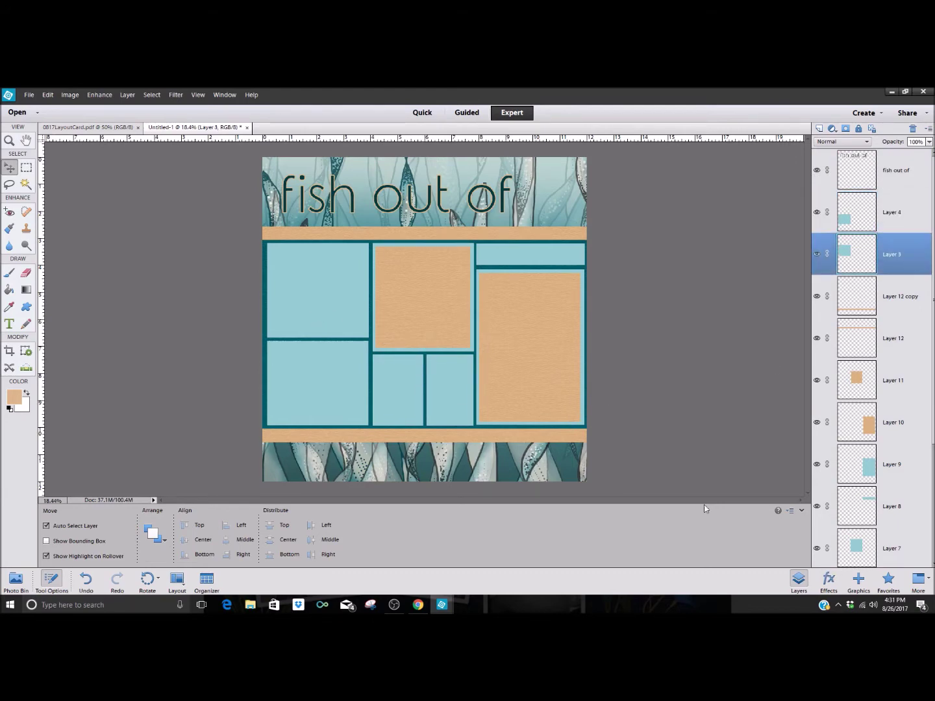
click(47, 540)
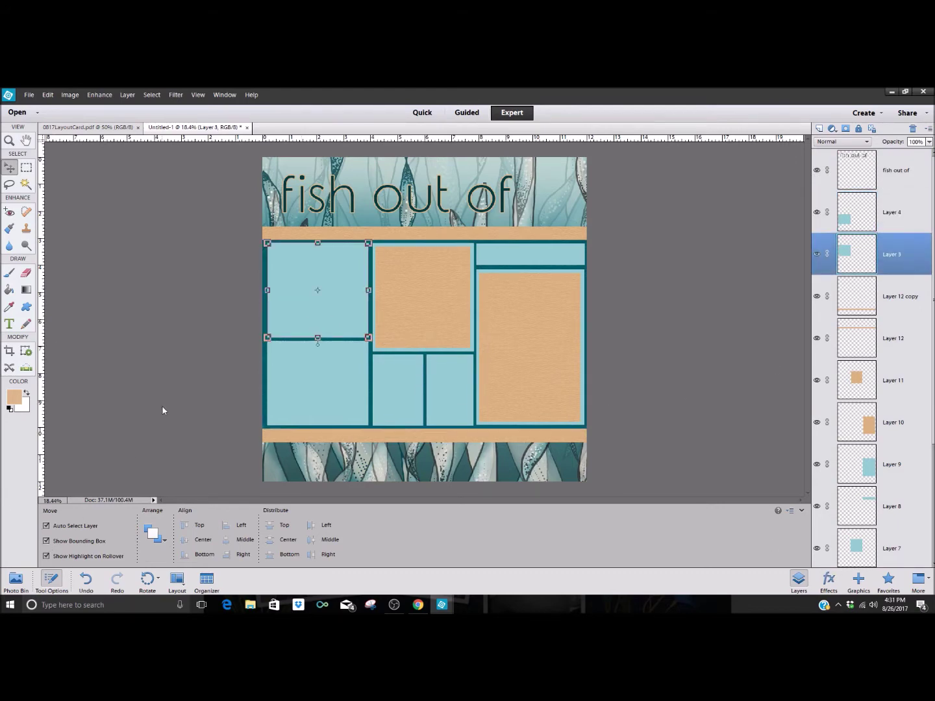
click(829, 579)
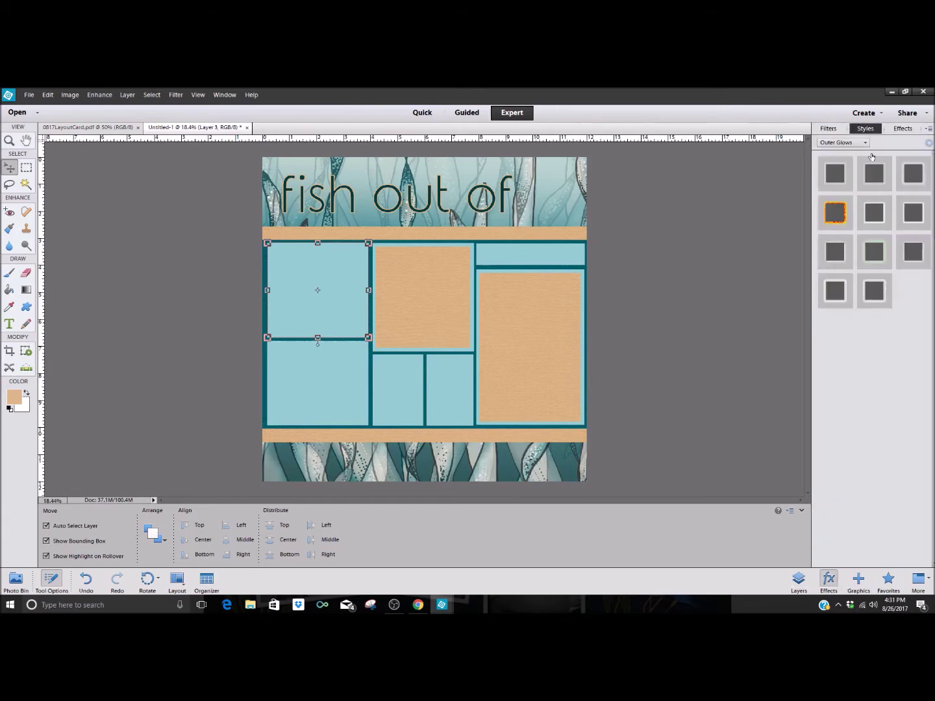
click(866, 143)
click(837, 167)
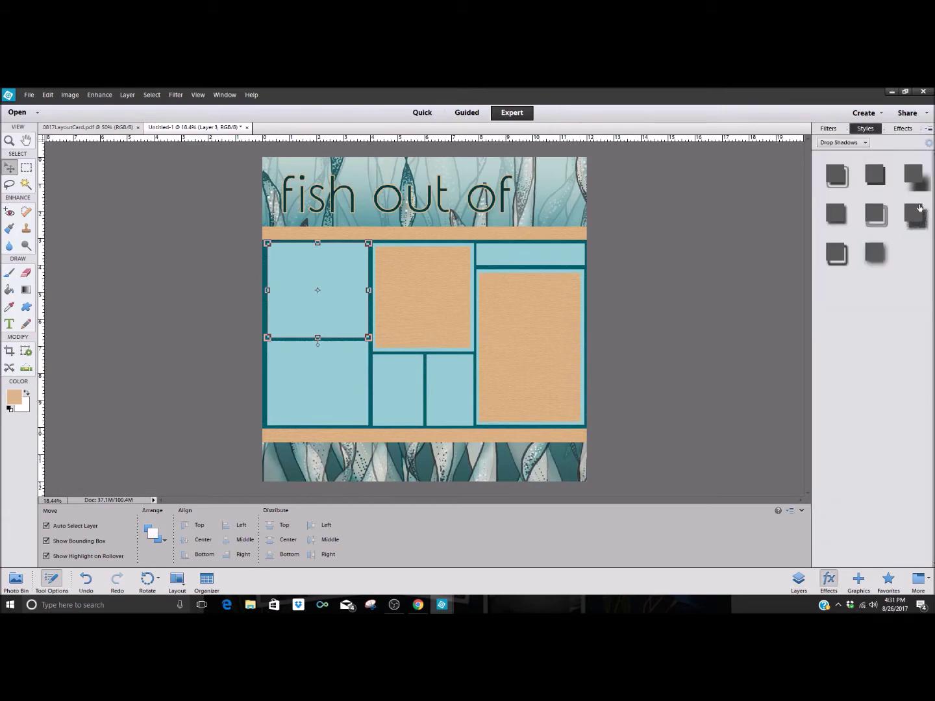
click(836, 217)
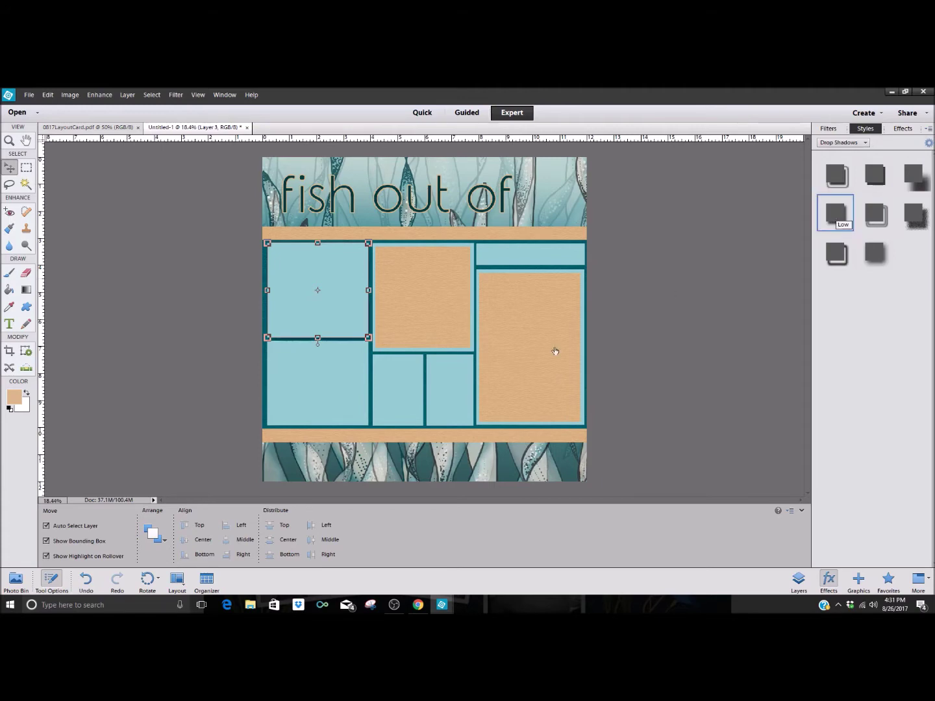
click(800, 580)
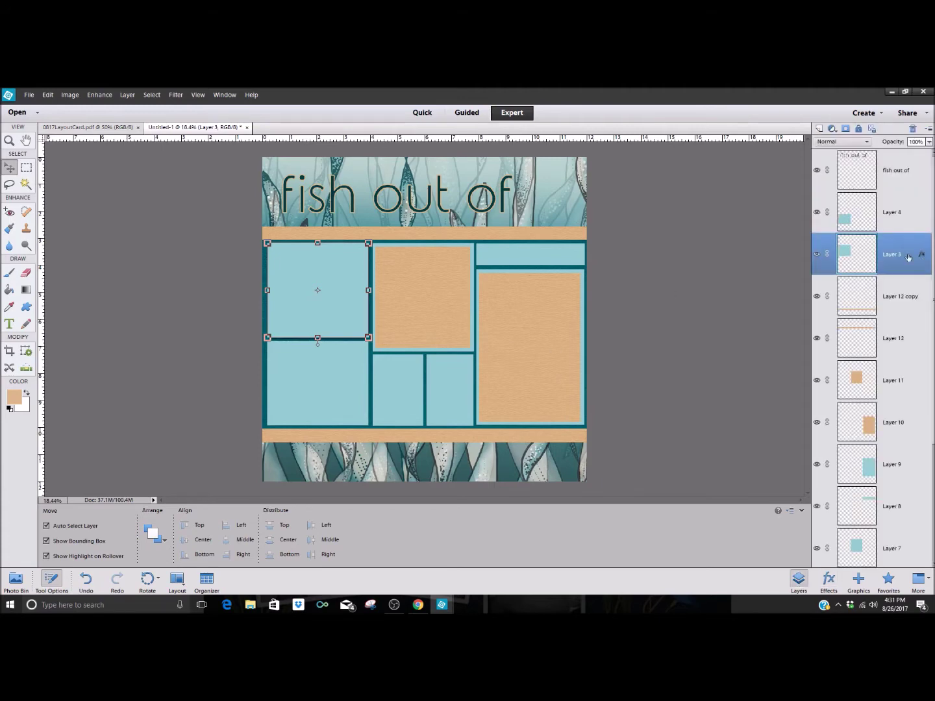
click(46, 542)
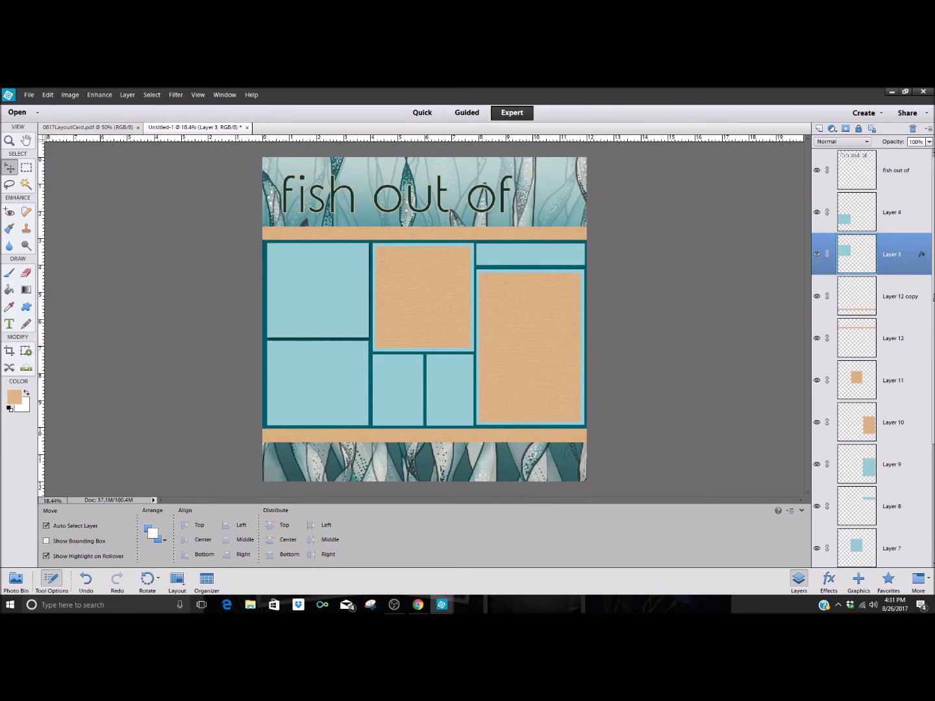
Step: Set Layer 3's drop shadow to a lighting angle of -45° and an opacity of 50%
double_click(921, 255)
mouse_move(793, 283)
mouse_down()
mouse_move(789, 291)
mouse_move(800, 293)
mouse_up()
text(45)
double_click(814, 285)
text(-45)
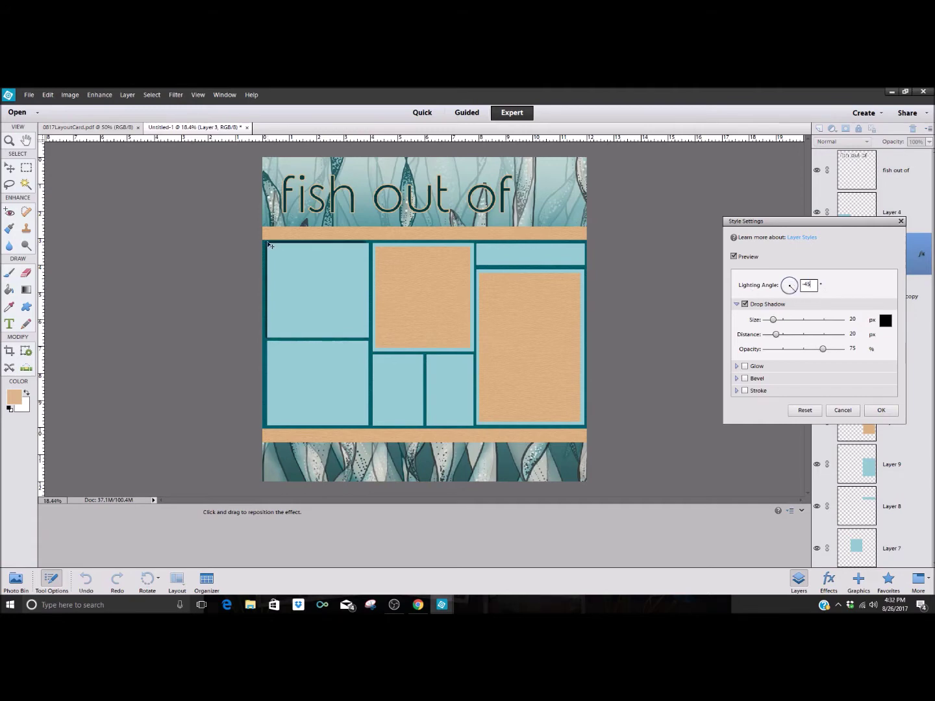
double_click(853, 349)
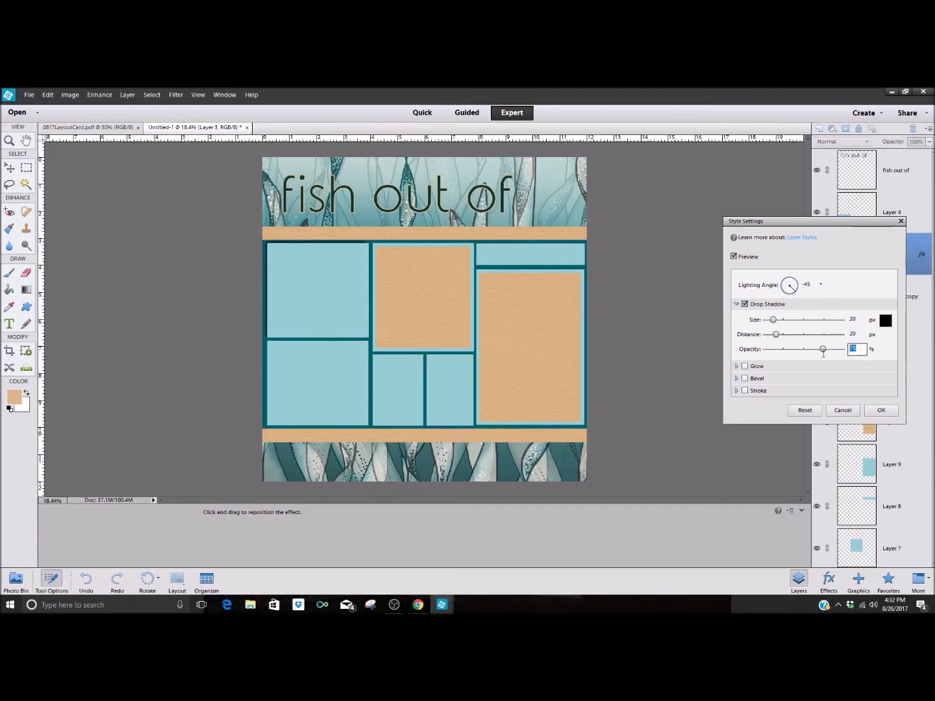
text(50)
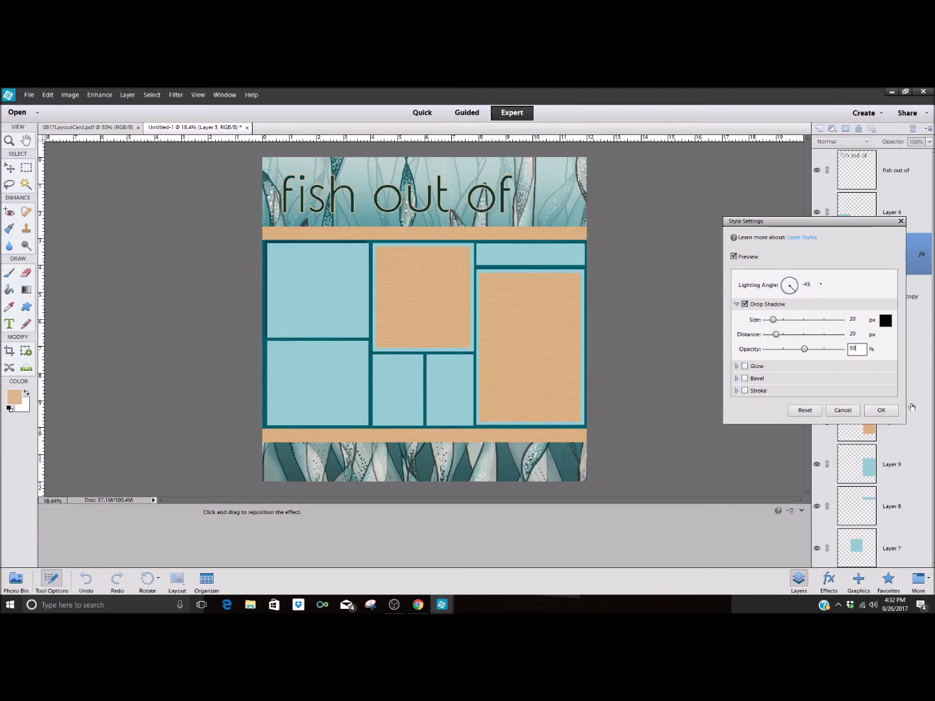
click(881, 411)
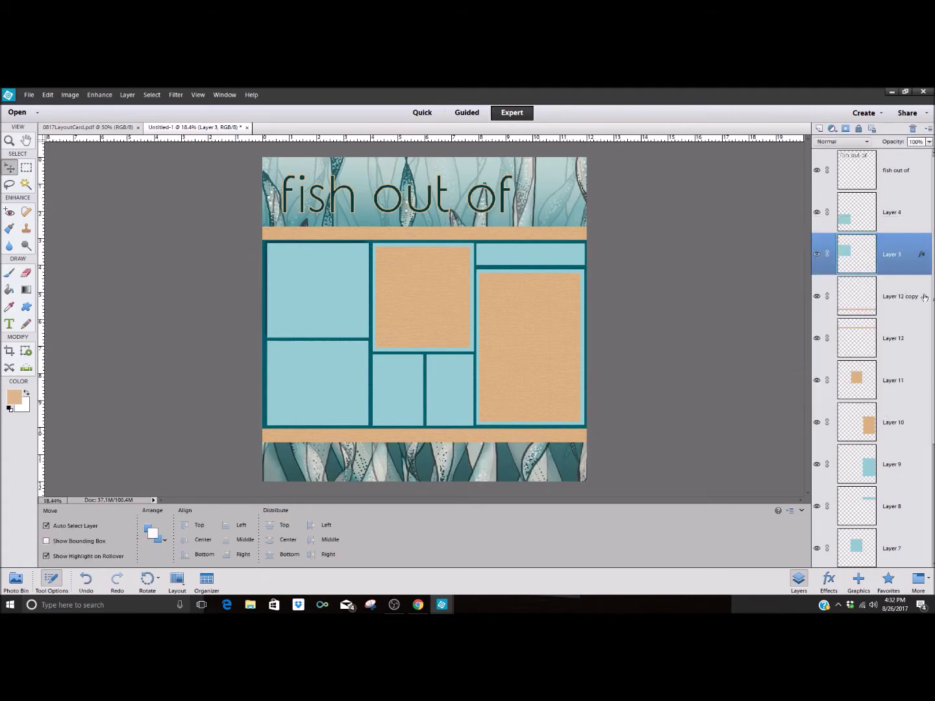
Step: Copy the drop shadow layer style from Layer 3
right_click(920, 255)
click(906, 259)
right_click(914, 267)
click(902, 322)
Step: Try pasting the copied style onto all the other cut-paper layers, from Layer 4 down to Layer 2, and undo the paste
click(898, 218)
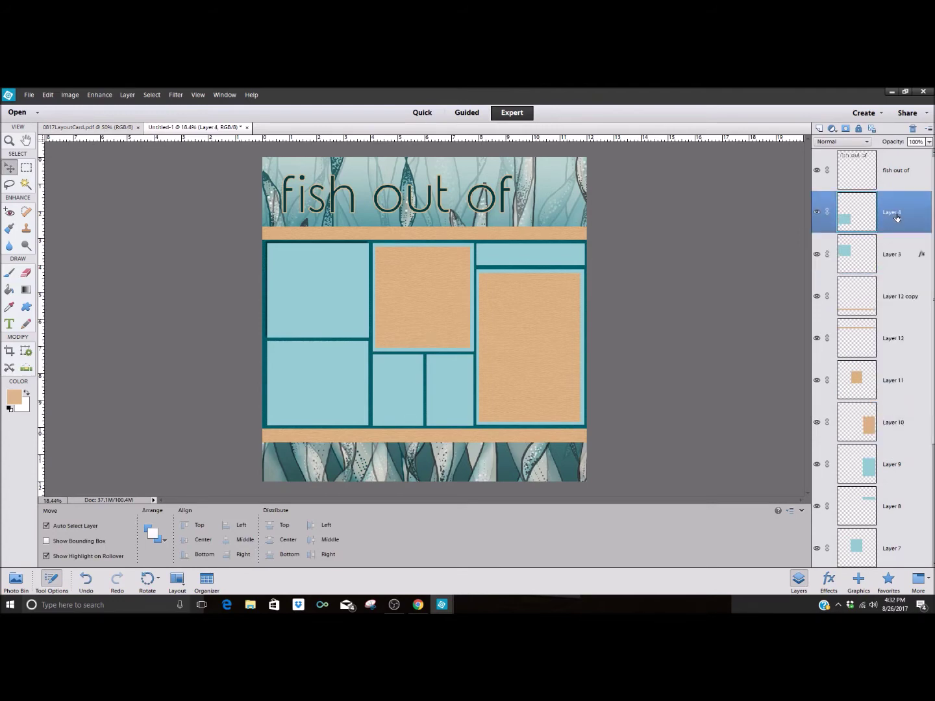
ctrl+click(904, 304)
ctrl+click(908, 347)
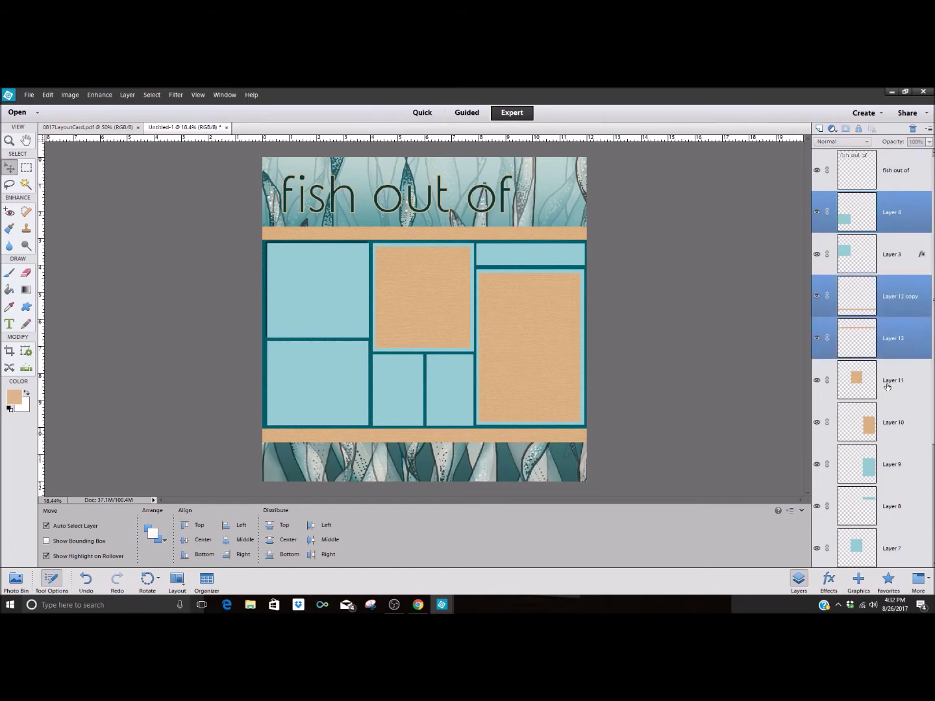
ctrl+click(908, 386)
ctrl+click(907, 425)
ctrl+click(891, 467)
ctrl+click(894, 509)
scroll(909, 389, down, 1)
scroll(923, 514, down, 2)
ctrl+click(901, 448)
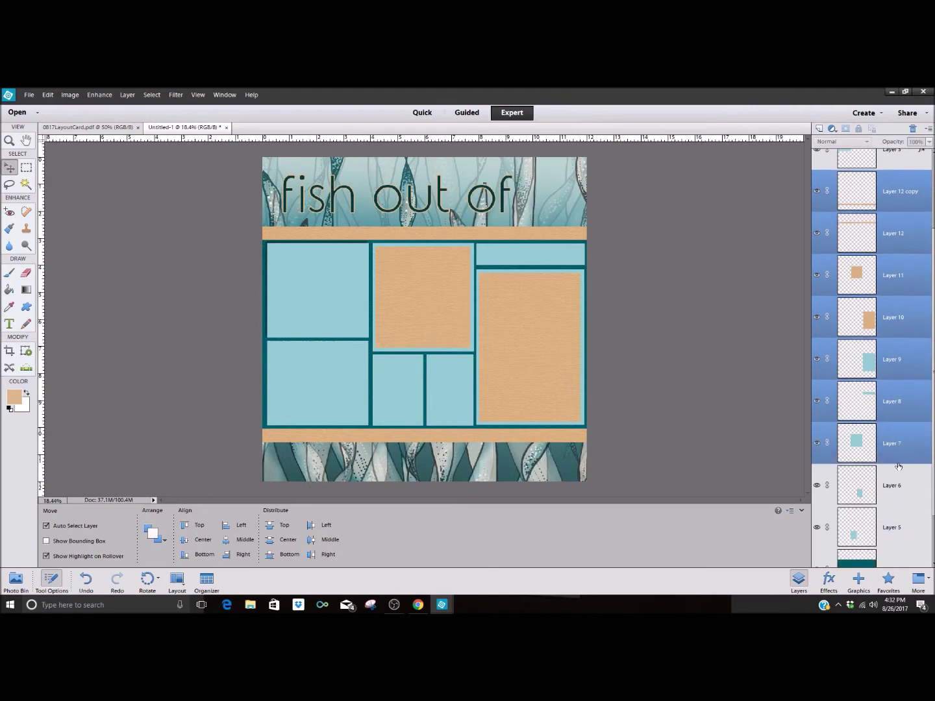
ctrl+click(900, 491)
ctrl+click(900, 535)
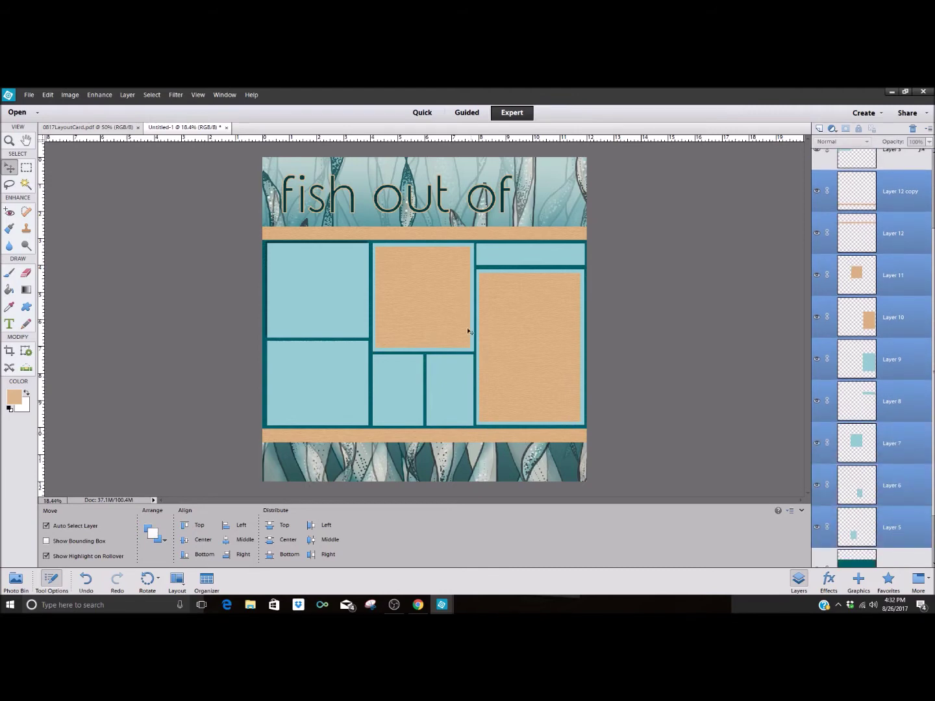
scroll(873, 357, down, 2)
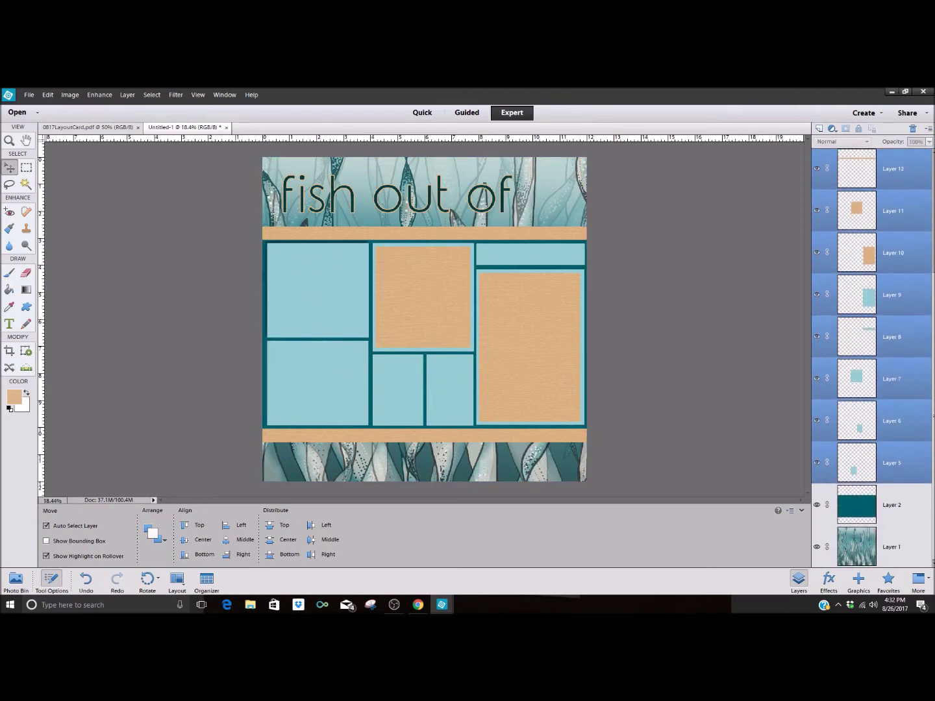
ctrl+click(916, 511)
right_click(909, 499)
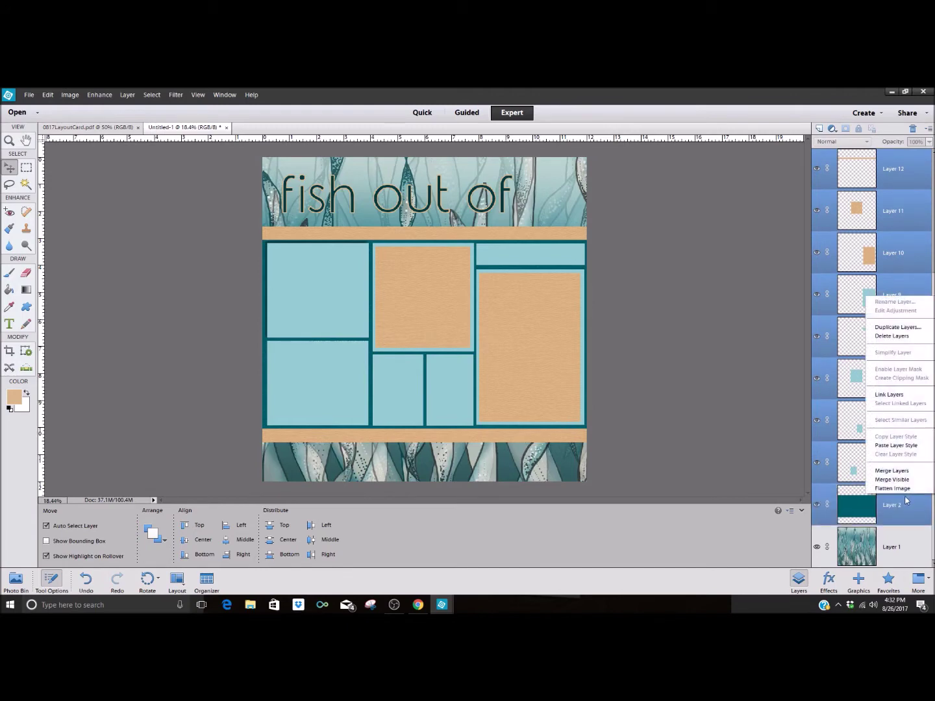
click(887, 447)
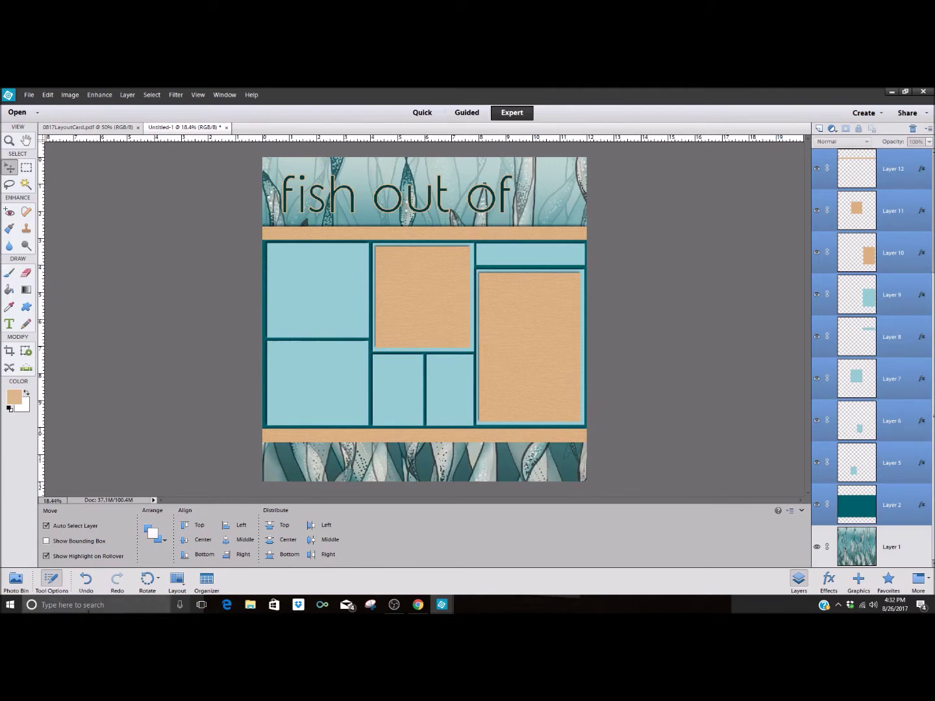
click(86, 579)
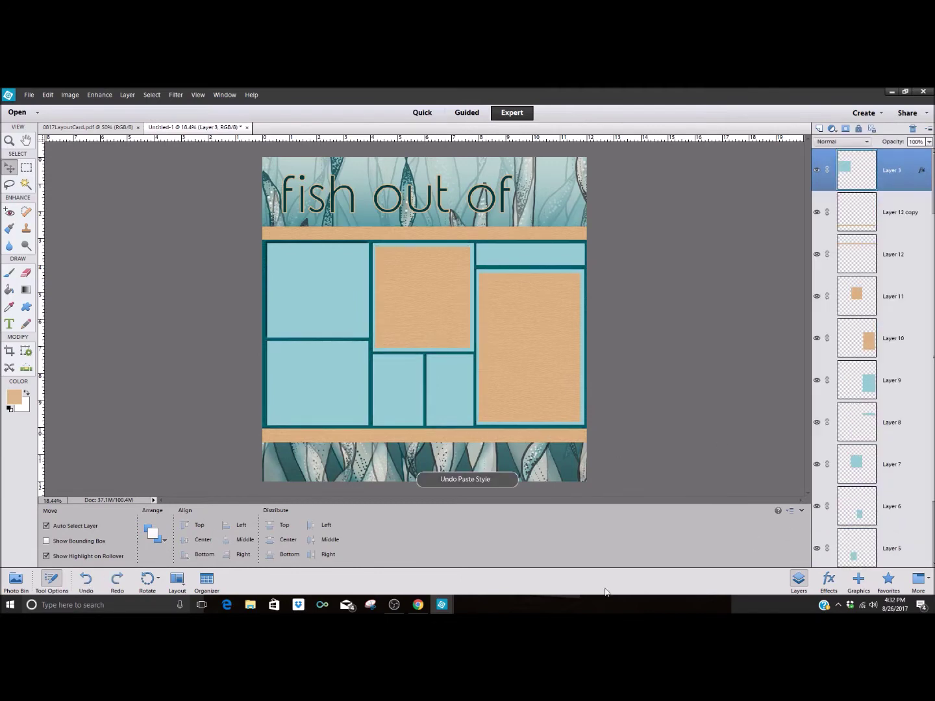
Step: Reduce Layer 3's drop shadow to a size of 12 px and a distance of 5 px
double_click(926, 169)
drag(781, 335, 769, 337)
click(852, 319)
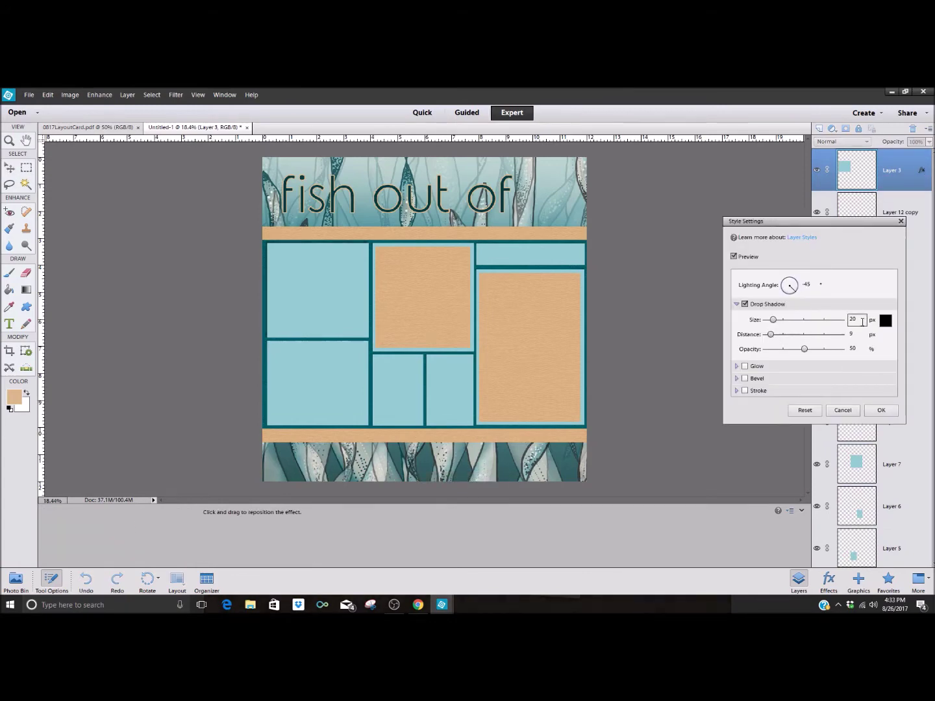
text(12)
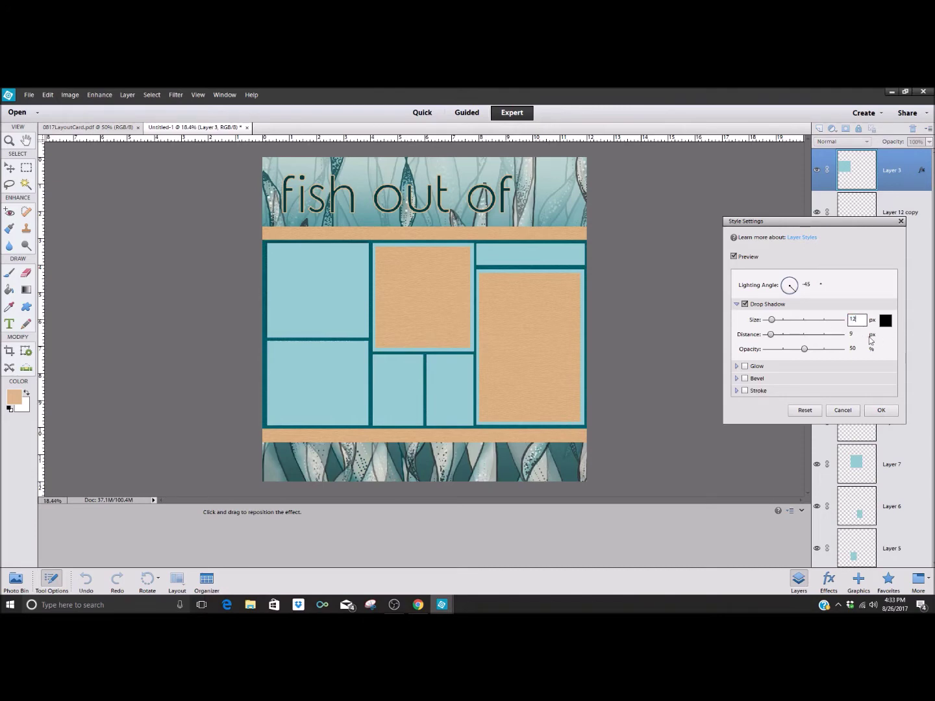
key(Tab)
text(5)
click(882, 410)
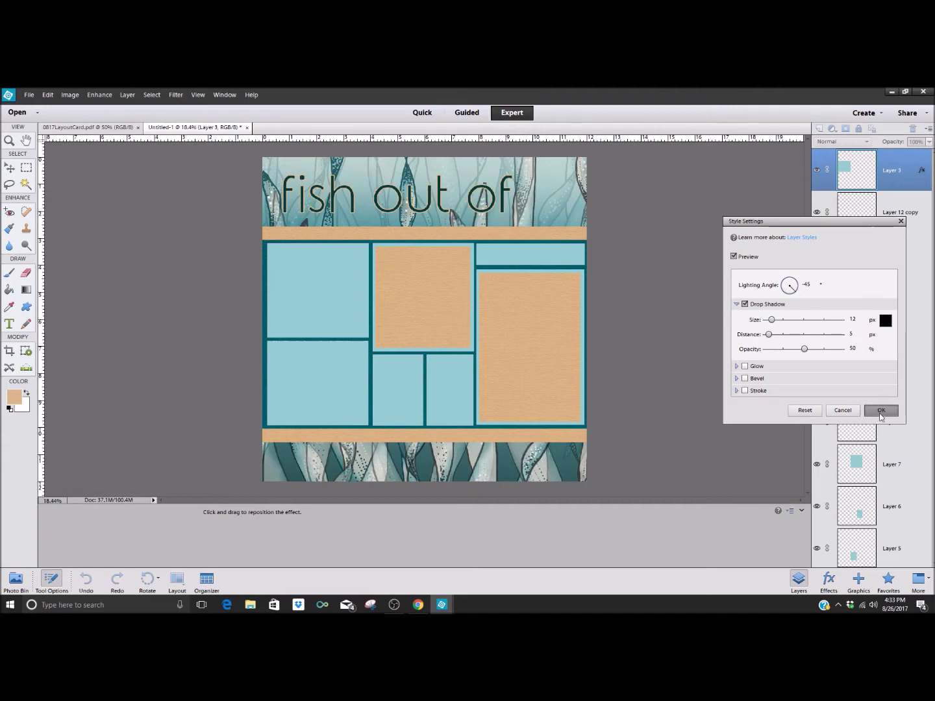
Step: Copy Layer 3's layer style with the reduced drop shadow
right_click(919, 184)
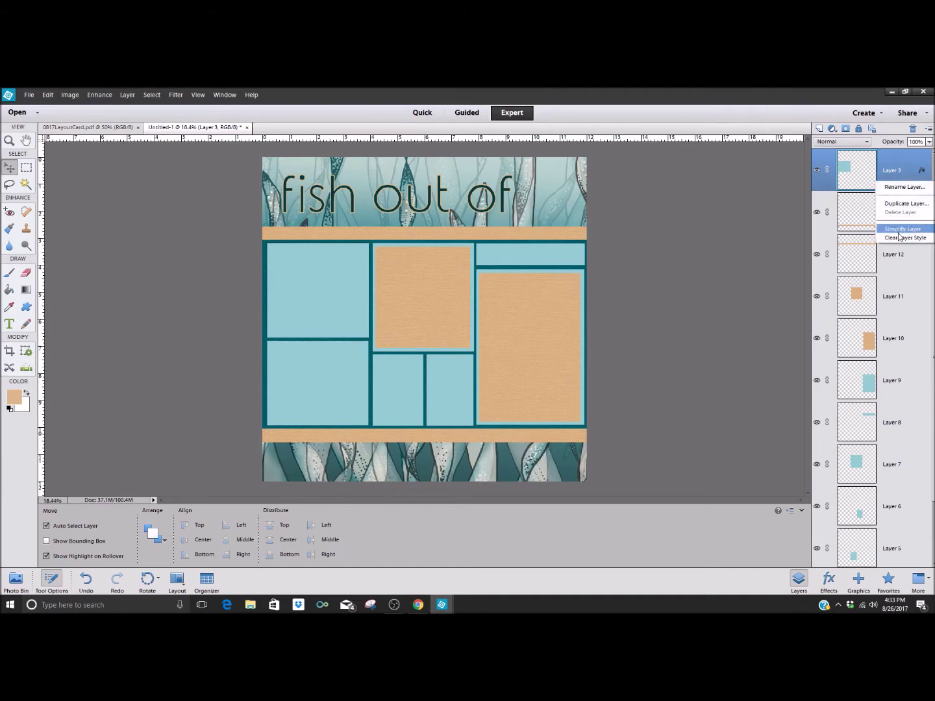
click(909, 159)
right_click(908, 158)
click(900, 240)
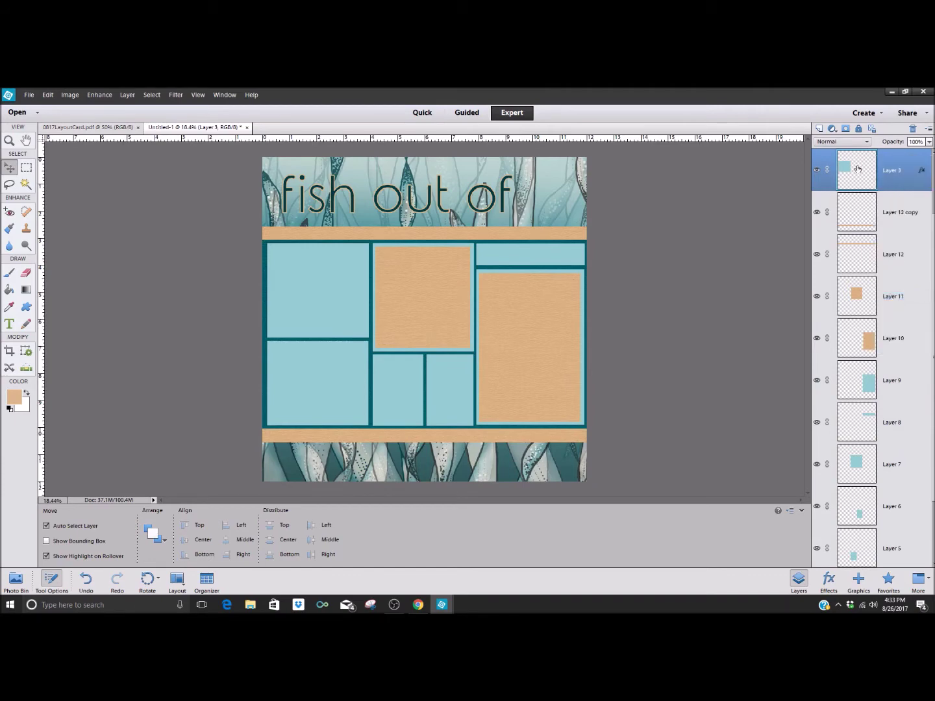
Step: Paste the copied drop shadow style onto the light-teal block layers: Layers 9, 8, 7, 6 and 5
ctrl+click(897, 386)
ctrl+click(900, 426)
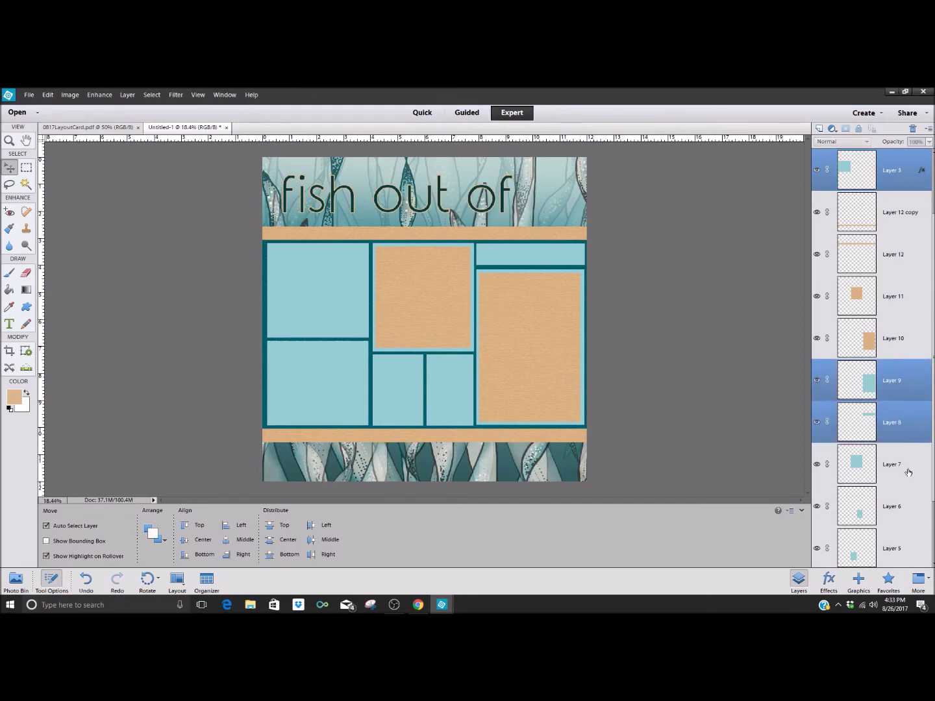
ctrl+click(908, 467)
ctrl+click(894, 510)
scroll(893, 509, down, 2)
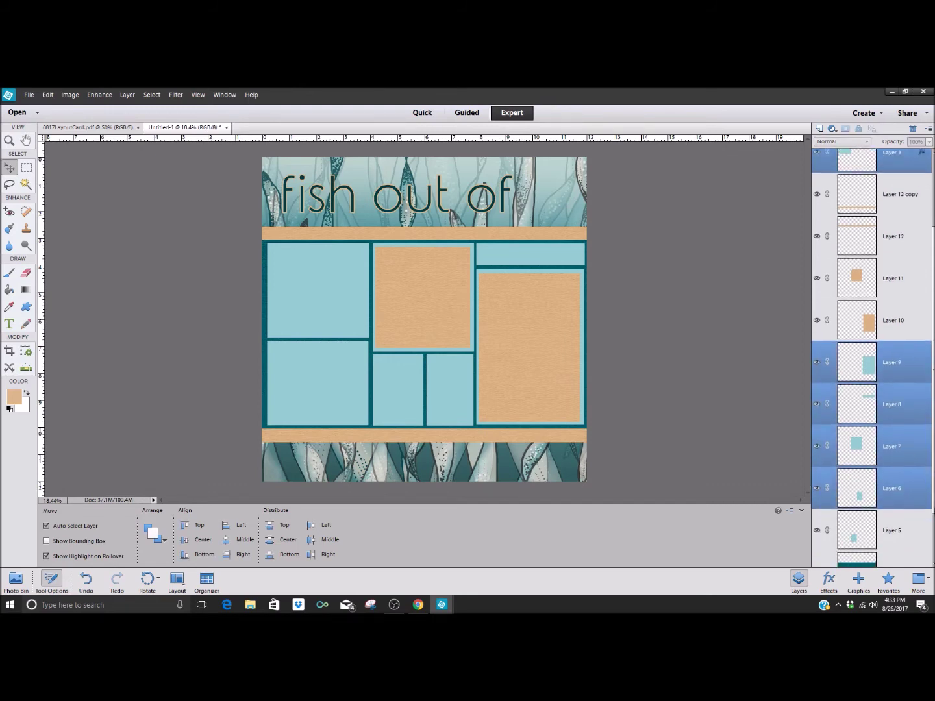
ctrl+click(905, 466)
right_click(908, 474)
click(888, 425)
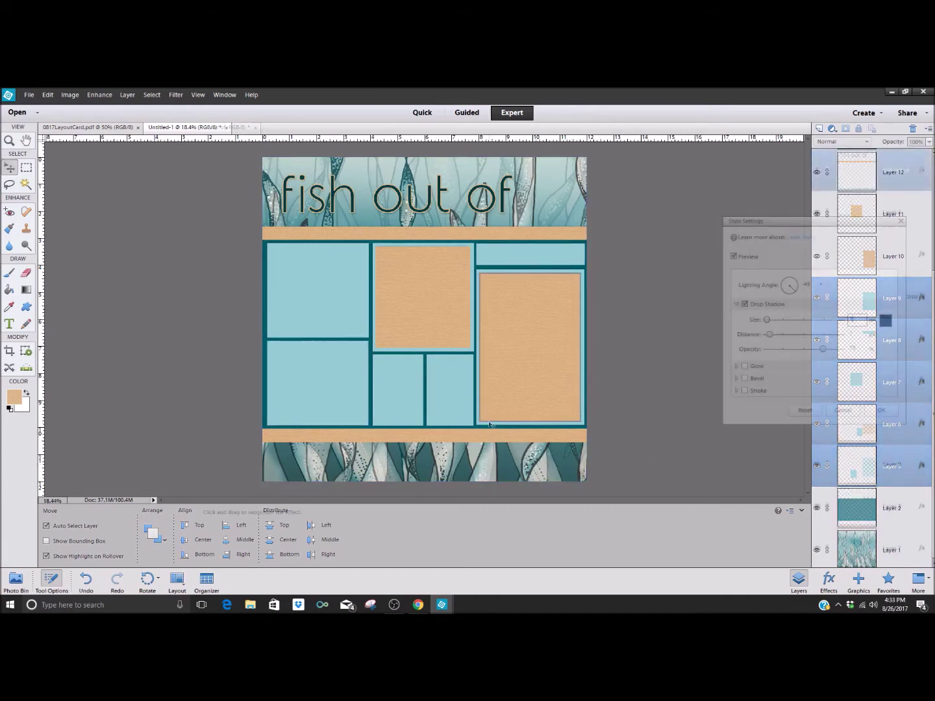
Step: Set the "fish out of" title's drop shadow to size 15 px, distance 10 px and opacity 50%
click(858, 320)
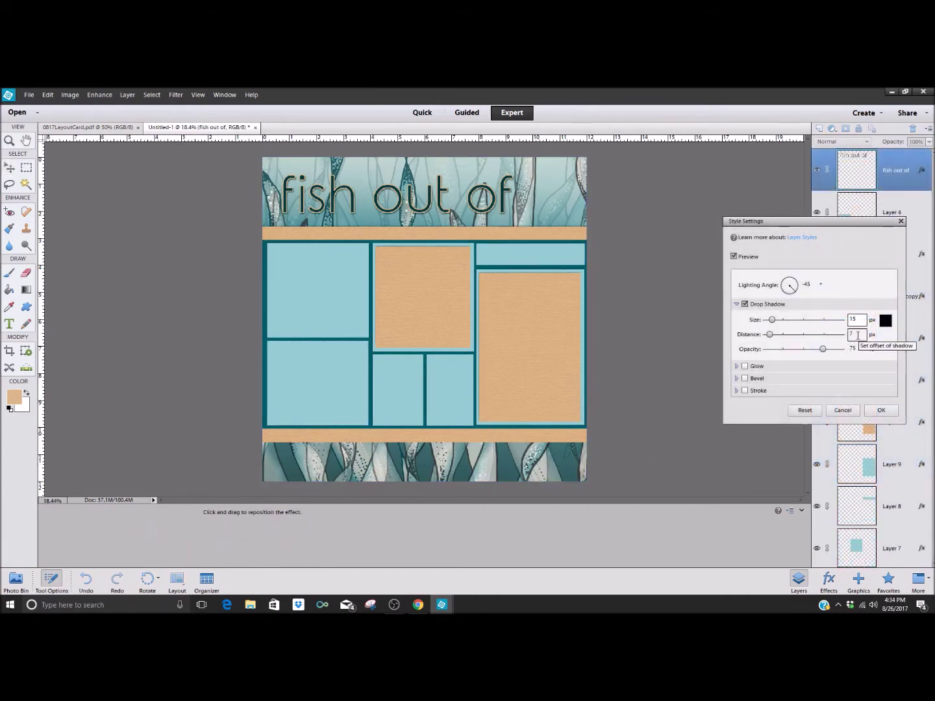
key(Tab)
text(10)
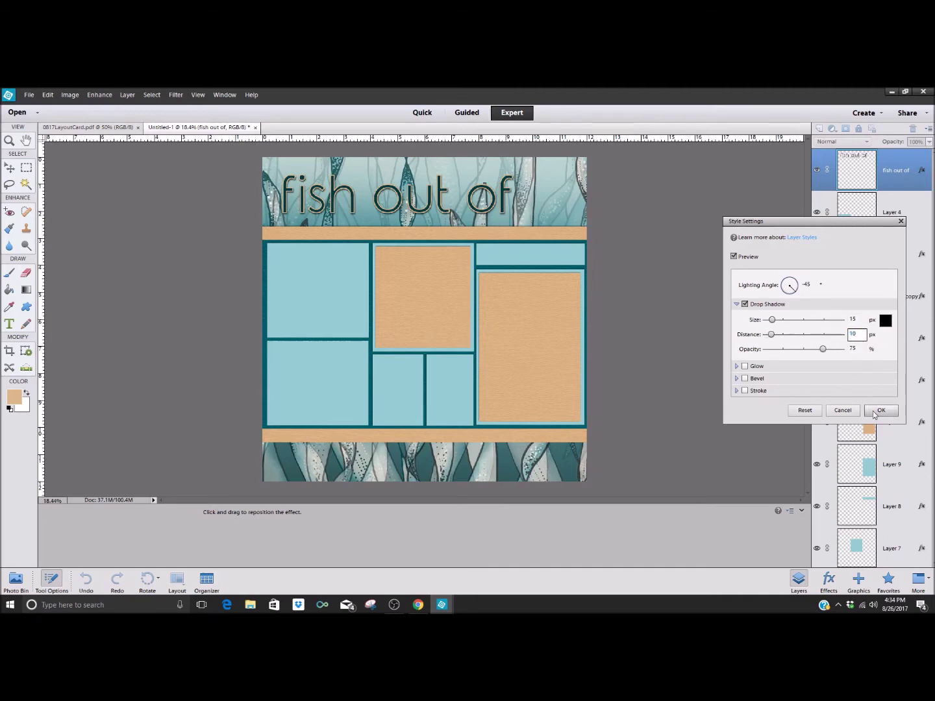
key(Tab)
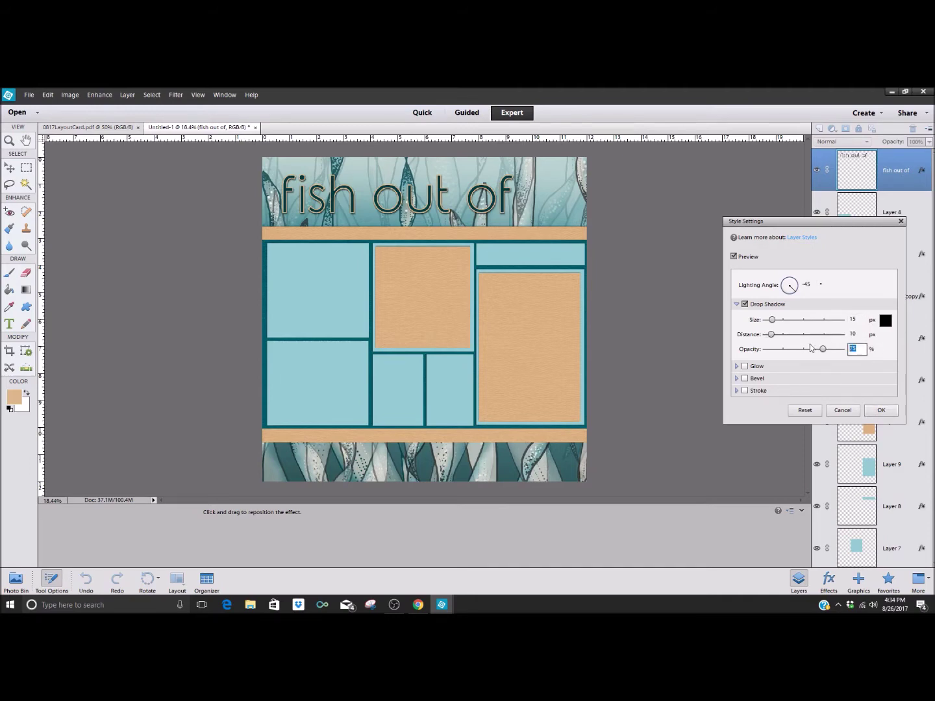
text(50)
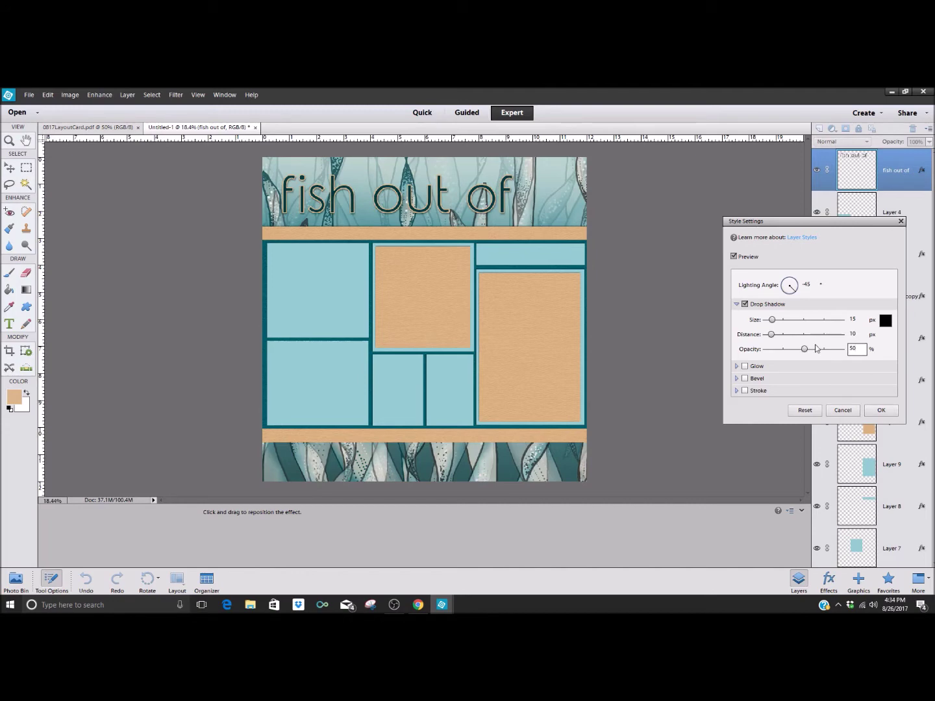
Step: Increase the title's shadow distance to 14 px, try a larger shadow size, and finish with the size at 15 px
click(806, 285)
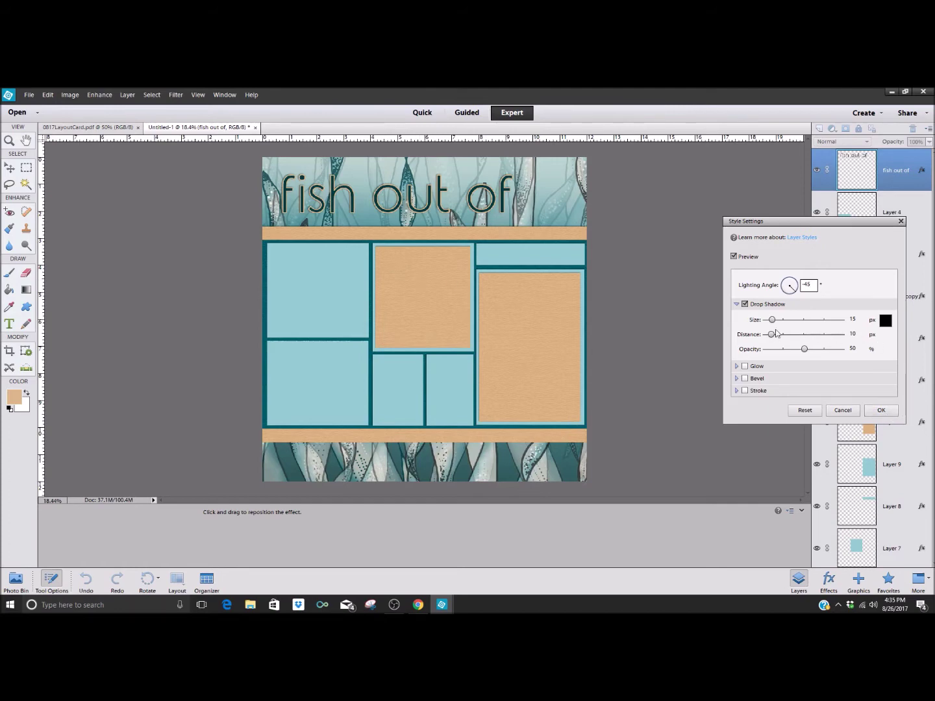
drag(772, 335, 774, 336)
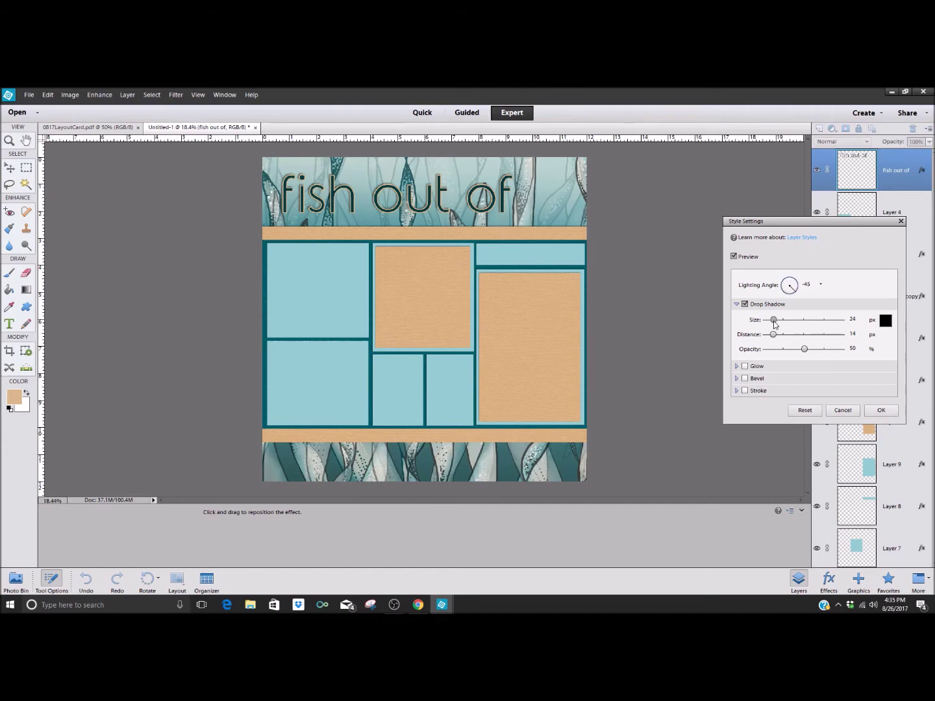
click(852, 320)
text(15)
key(Return)
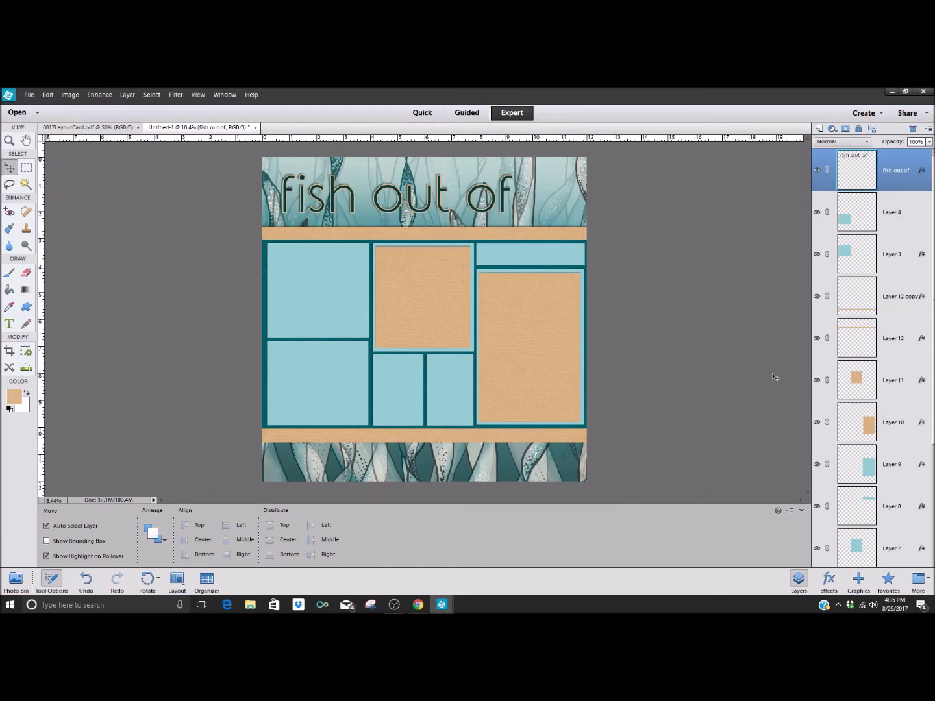
Step: Browse the Club Scrap Digital Kits folders for files to open and go into the CastawayCSD folder
click(29, 95)
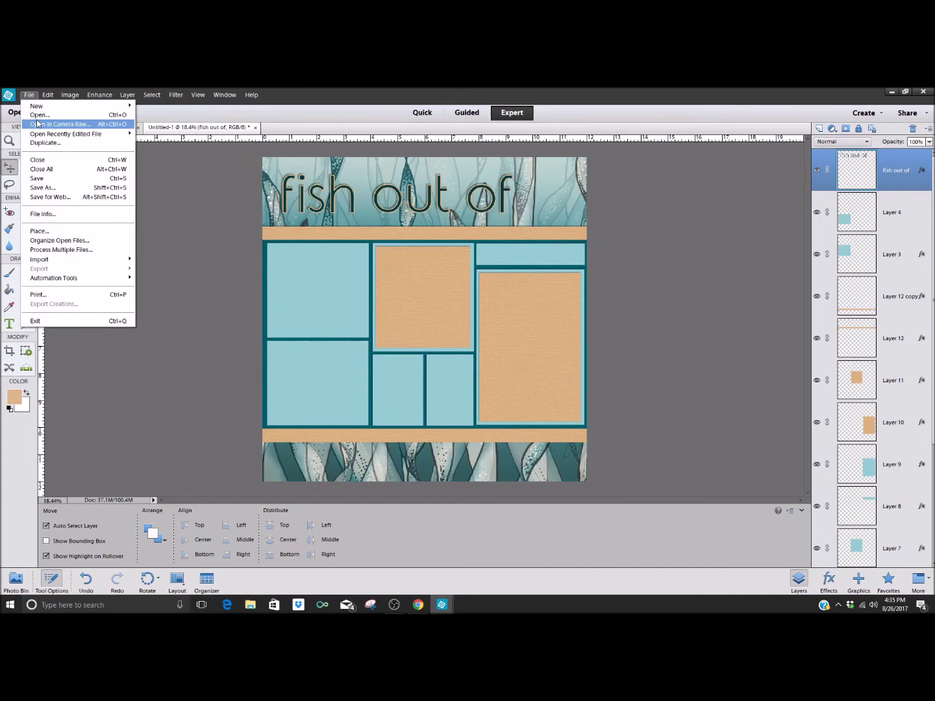
click(43, 119)
click(436, 191)
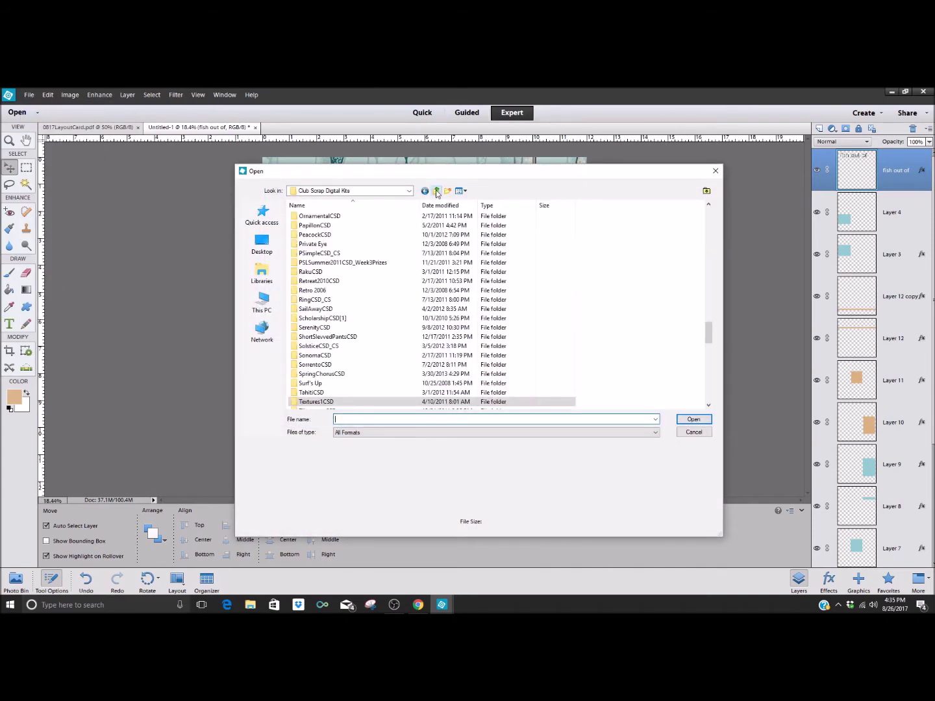
scroll(584, 323, up, 20)
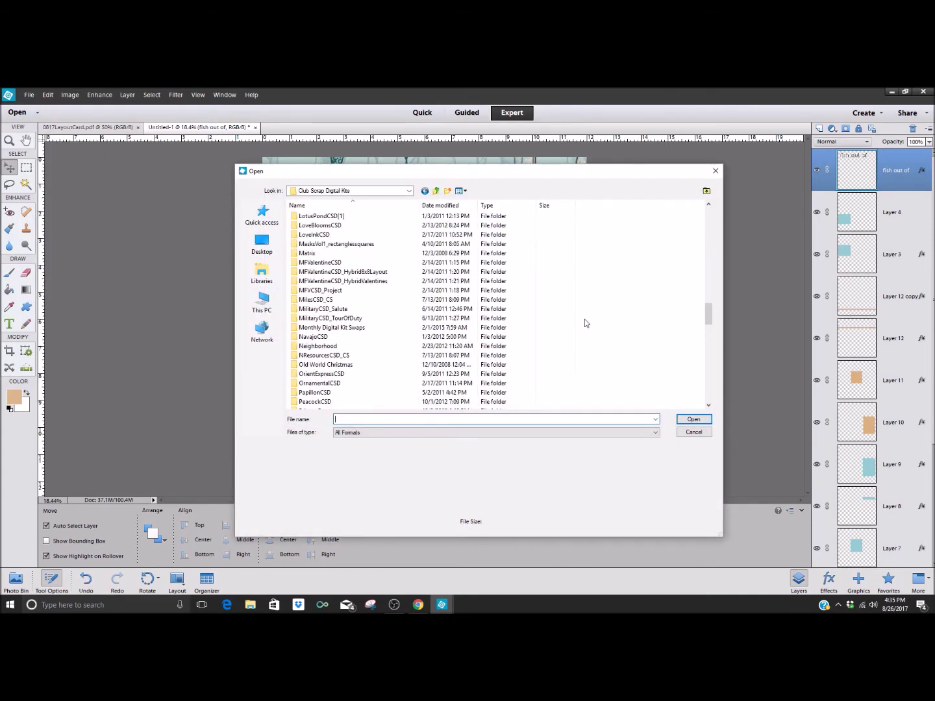
scroll(585, 323, down, 3)
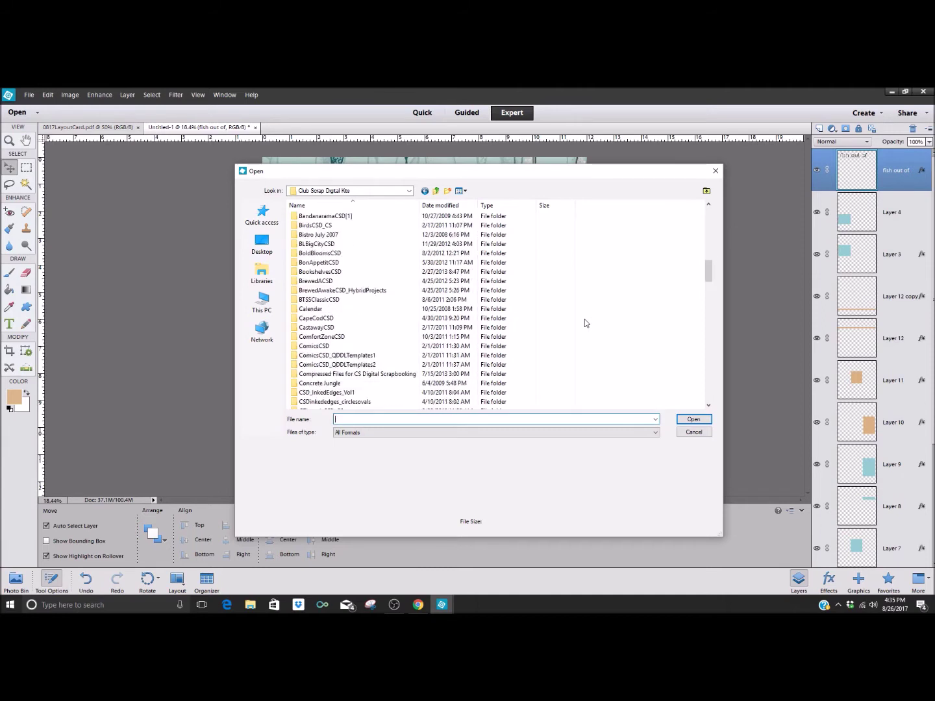
double_click(314, 303)
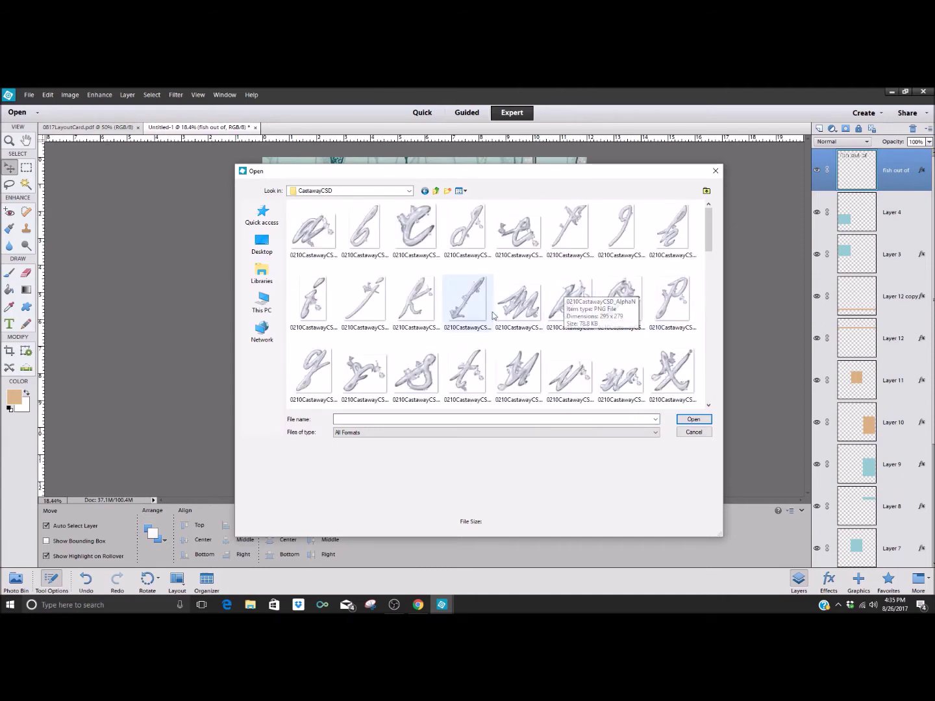
Step: Select the Castaway alphabet files for the letters W, A, T, E and R to open them together
click(619, 385)
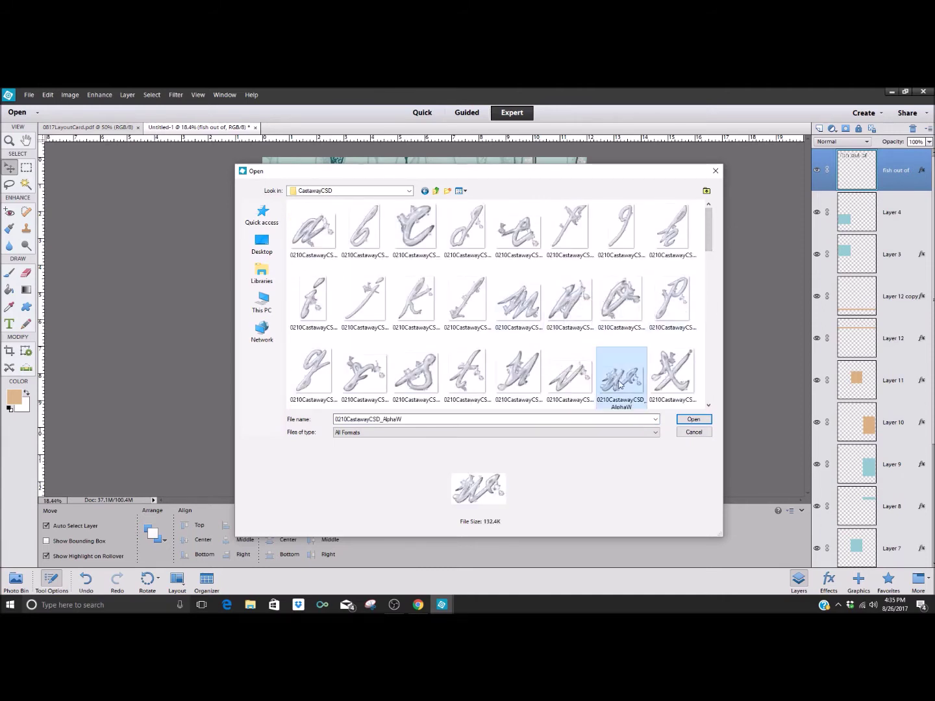
ctrl+click(310, 235)
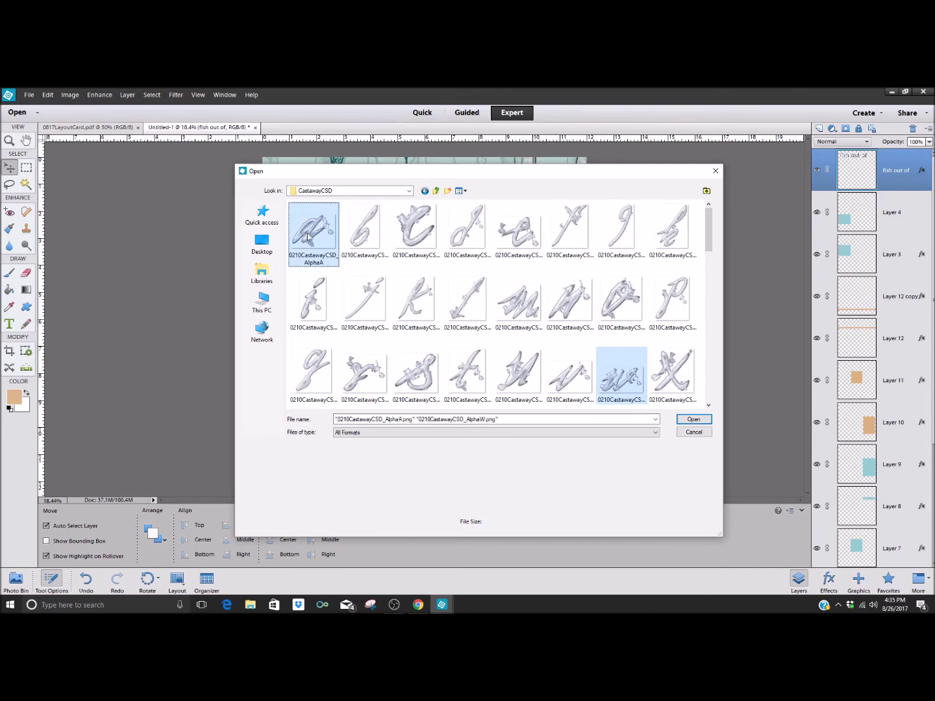
ctrl+click(469, 374)
ctrl+click(522, 228)
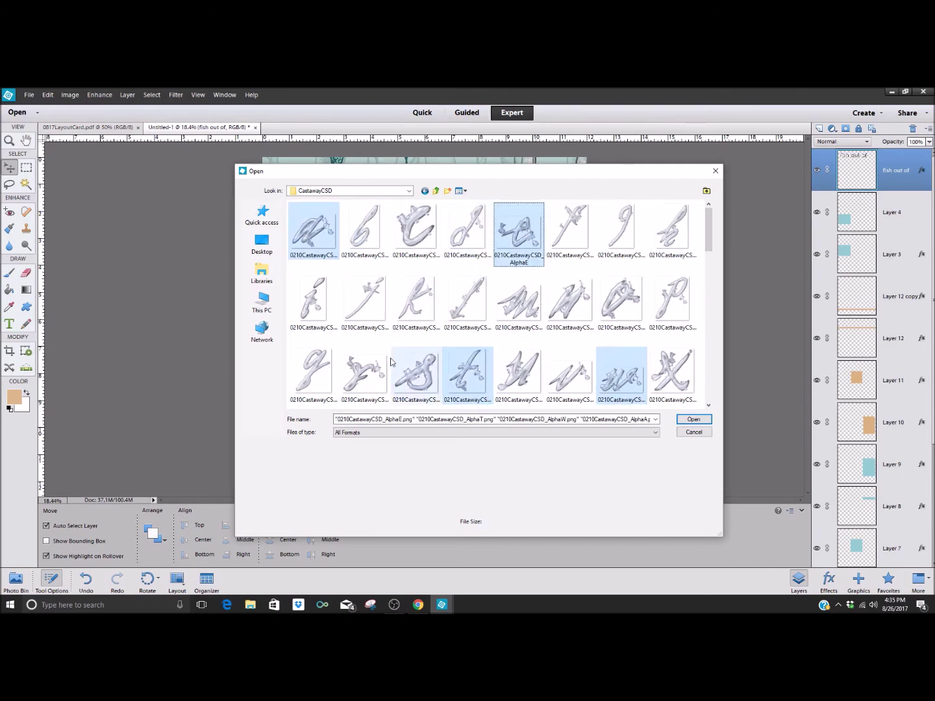
ctrl+click(369, 378)
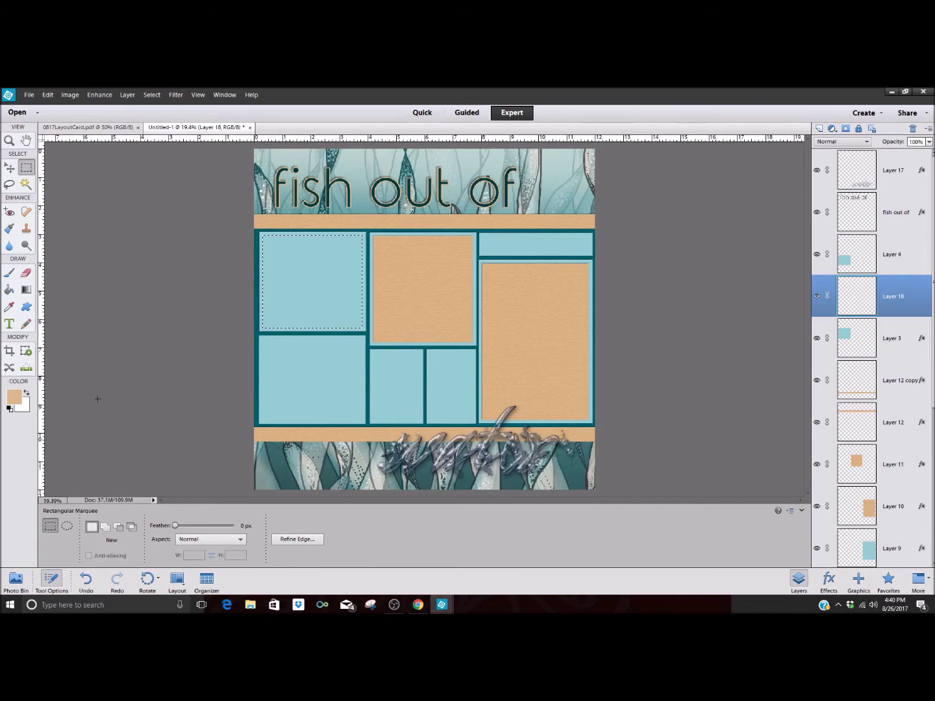
Step: Open the dental chair photo IMG_1140.JPG from the set of open files
click(15, 580)
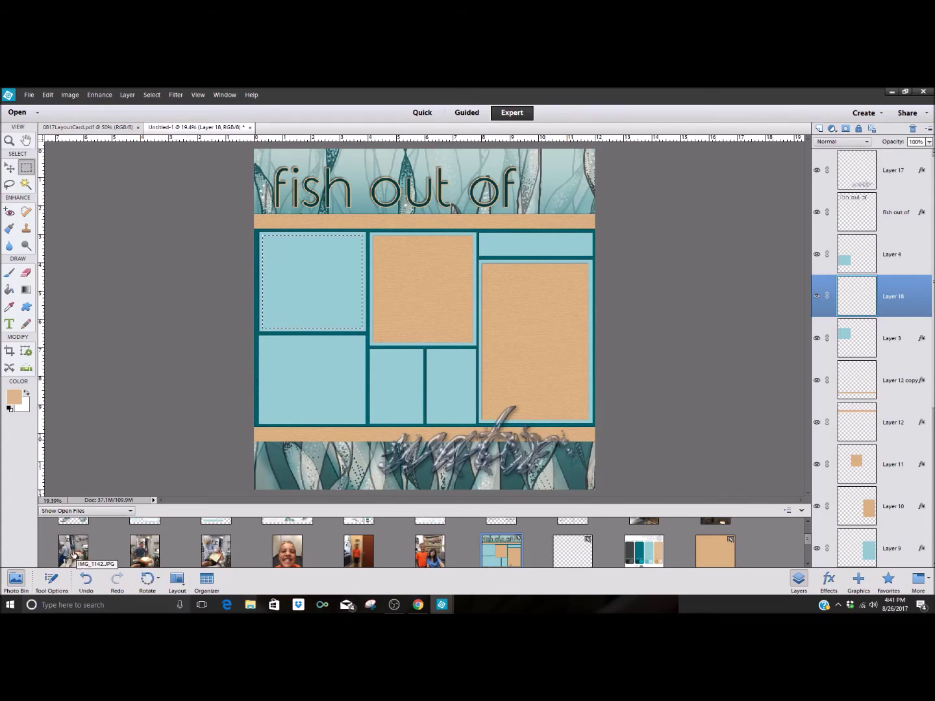
scroll(812, 535, up, 1)
scroll(811, 535, up, 1)
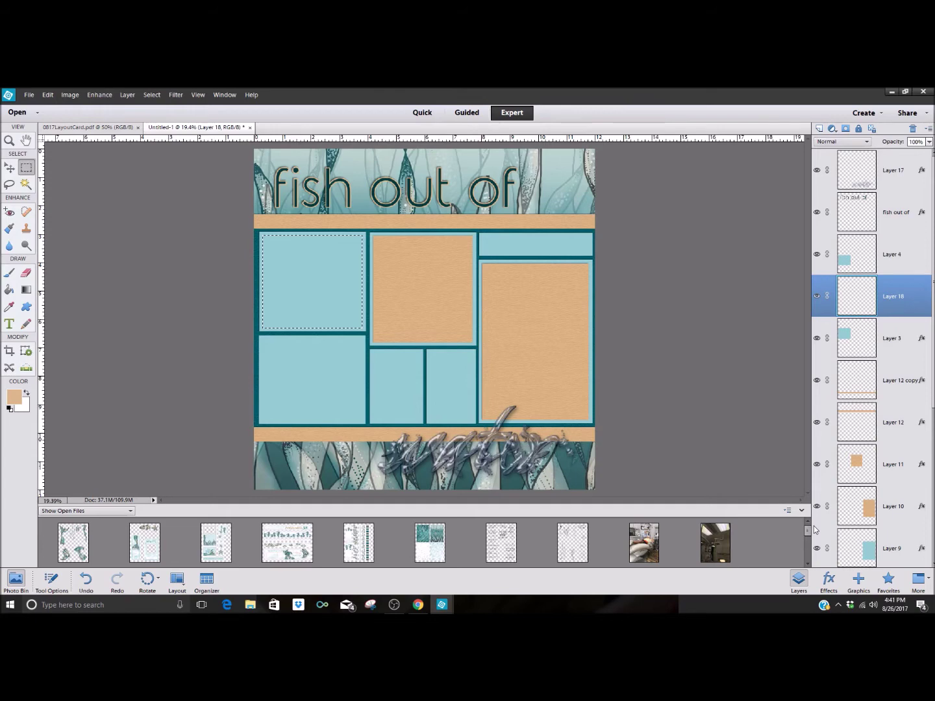
double_click(641, 548)
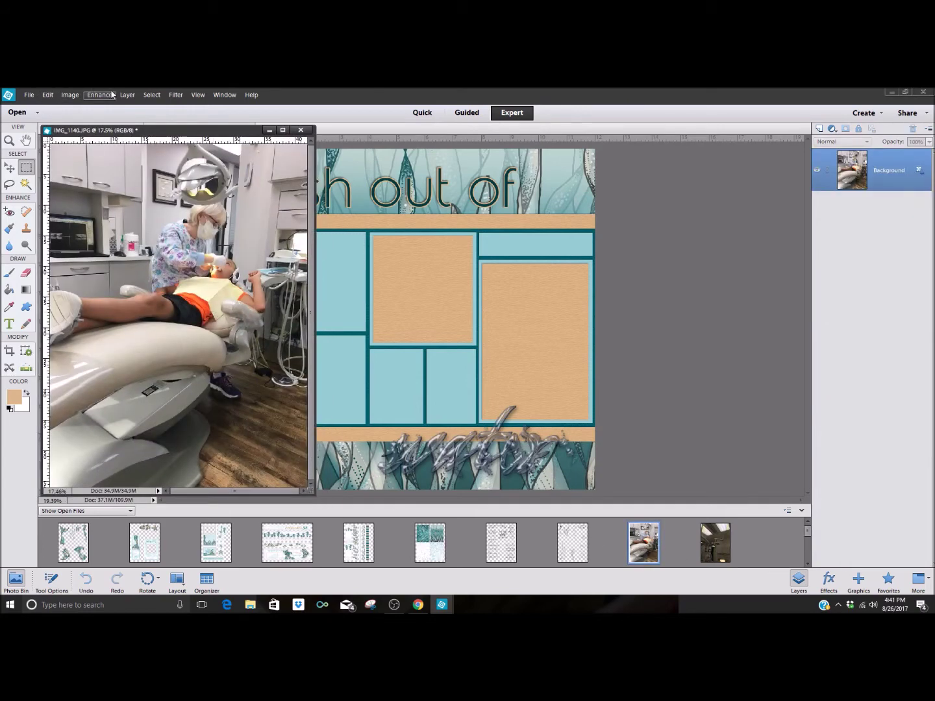
Step: Select and copy the entire IMG_1140.JPG photo, and return to the layout page with Layer 18 active
click(80, 98)
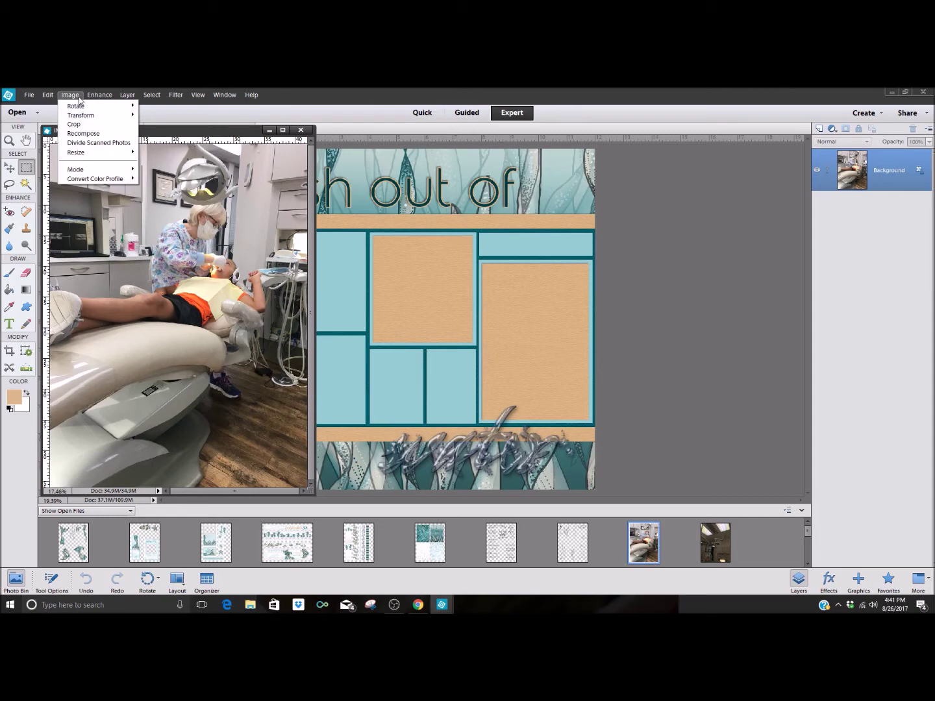
click(158, 106)
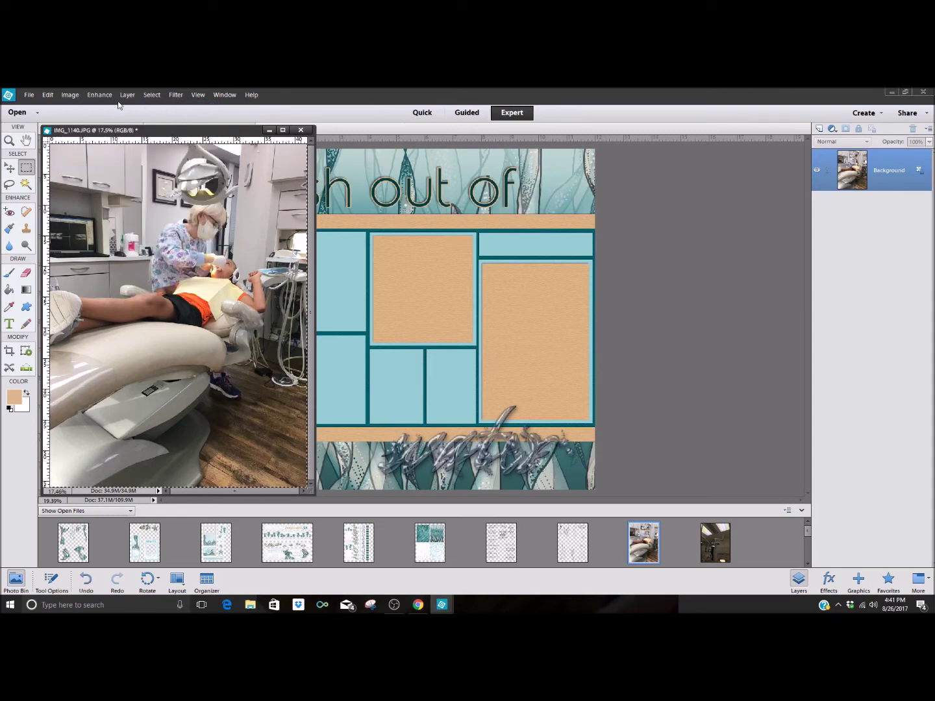
click(70, 95)
click(58, 151)
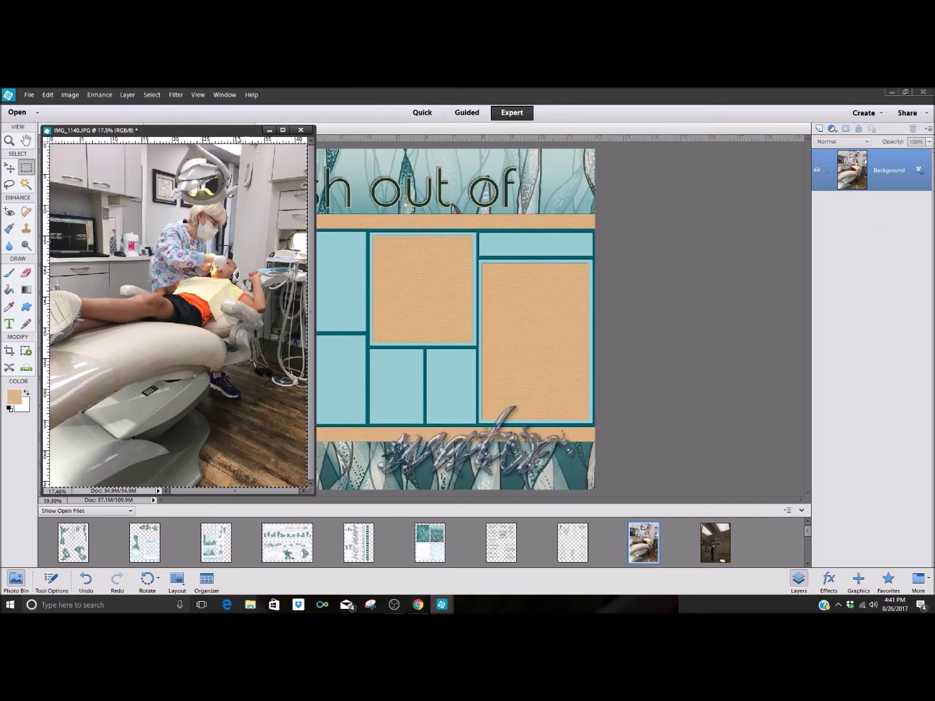
drag(237, 134, 238, 177)
click(372, 163)
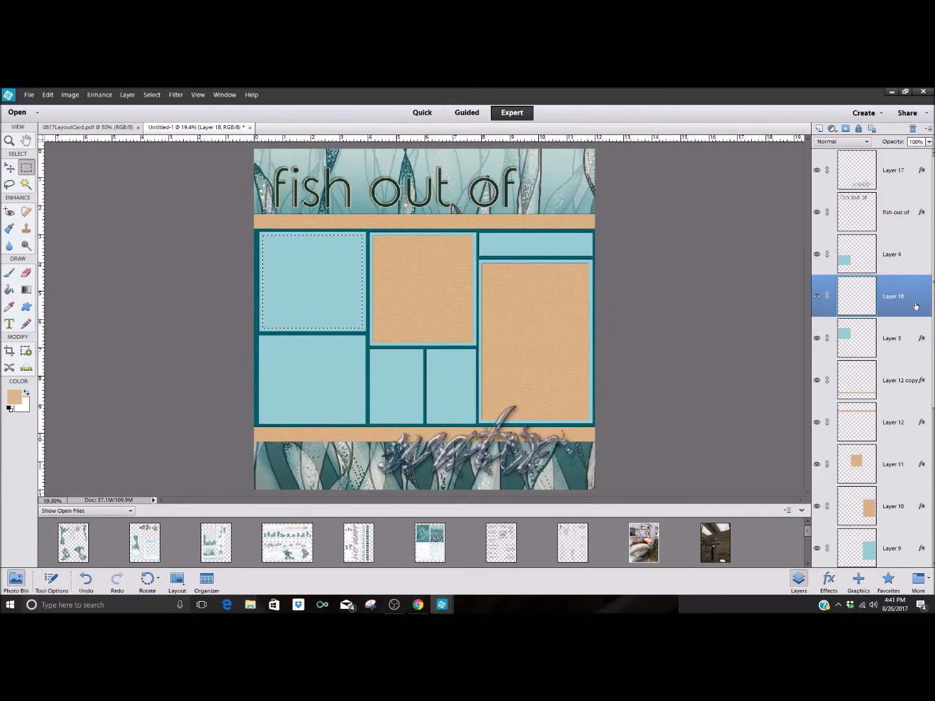
Step: Paste the photo into the marquee selection on the upper-left light-teal block and scale it to 36.38%
click(49, 95)
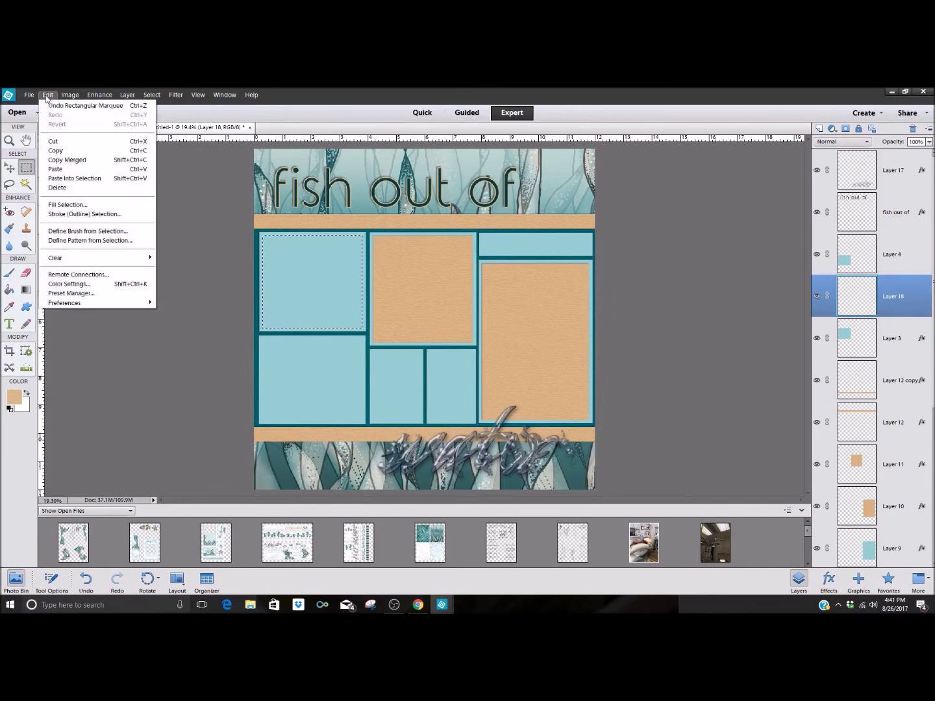
click(68, 178)
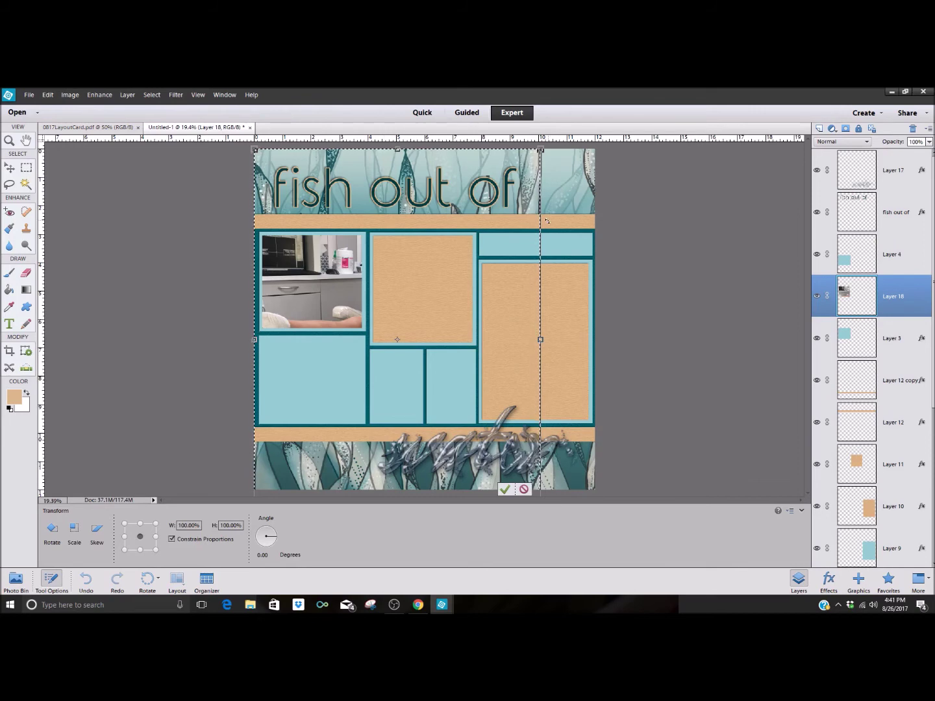
key(ctrl+minus)
drag(515, 483, 400, 331)
drag(402, 185, 373, 223)
drag(357, 295, 363, 295)
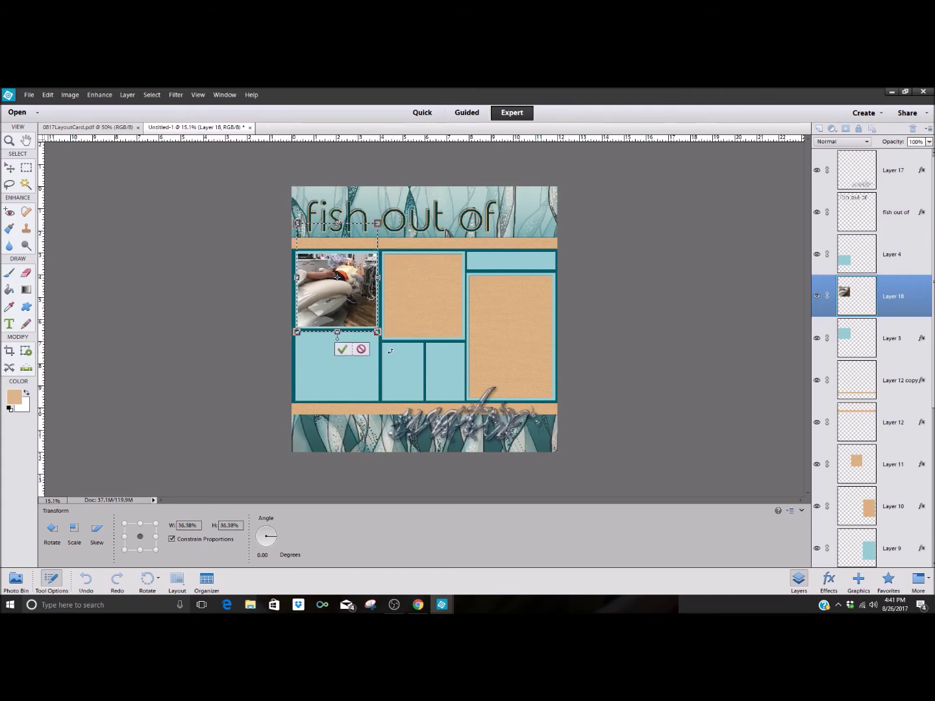
Step: Shift the pasted photo down within its block until the hygienist and patient are in frame, and commit the transform
key(shift+Down)
key(shift+Down)
key(shift+Down)
key(shift+Down)
key(shift+Down)
key(shift+Down)
key(shift+Down)
key(shift+Down)
key(shift+Down)
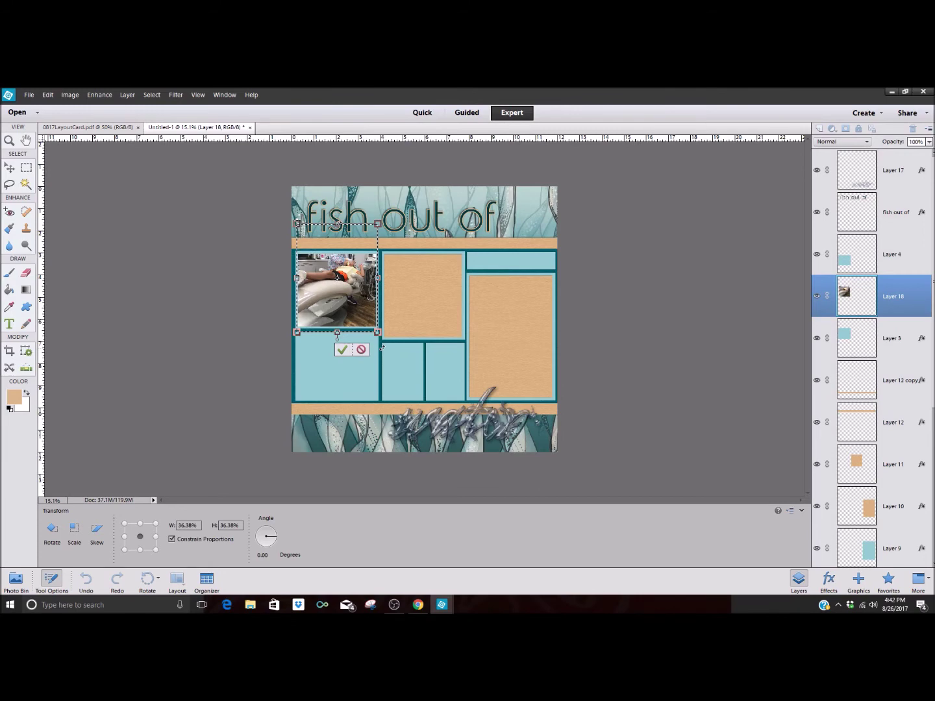
key(shift+Down)
key(shift+Down)
key(shift+Down)
key(shift+Down)
key(shift+Down)
key(shift+Down)
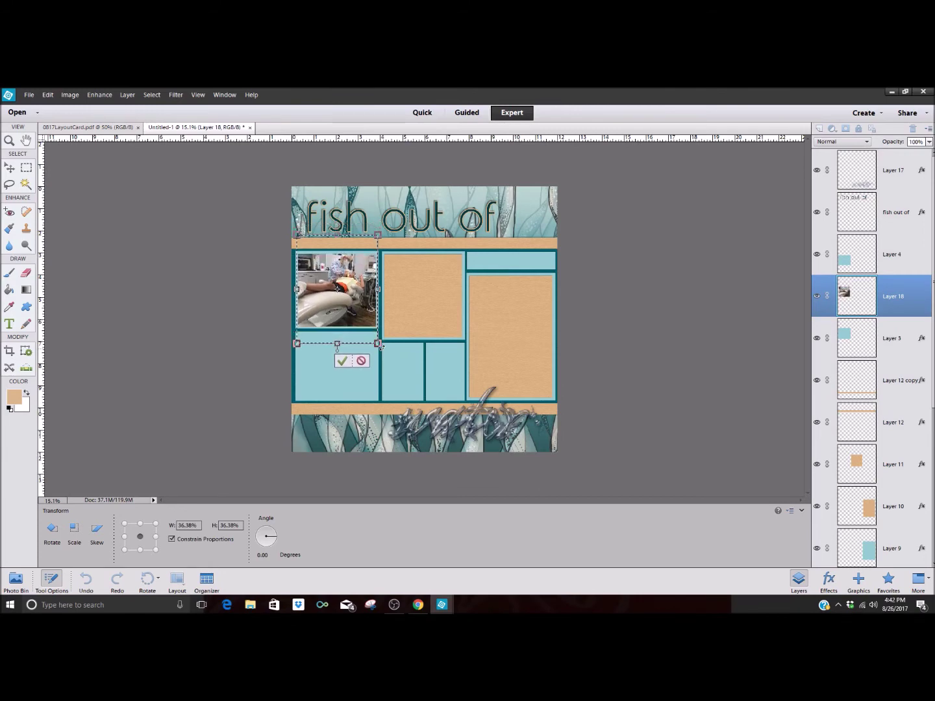
key(shift+Down)
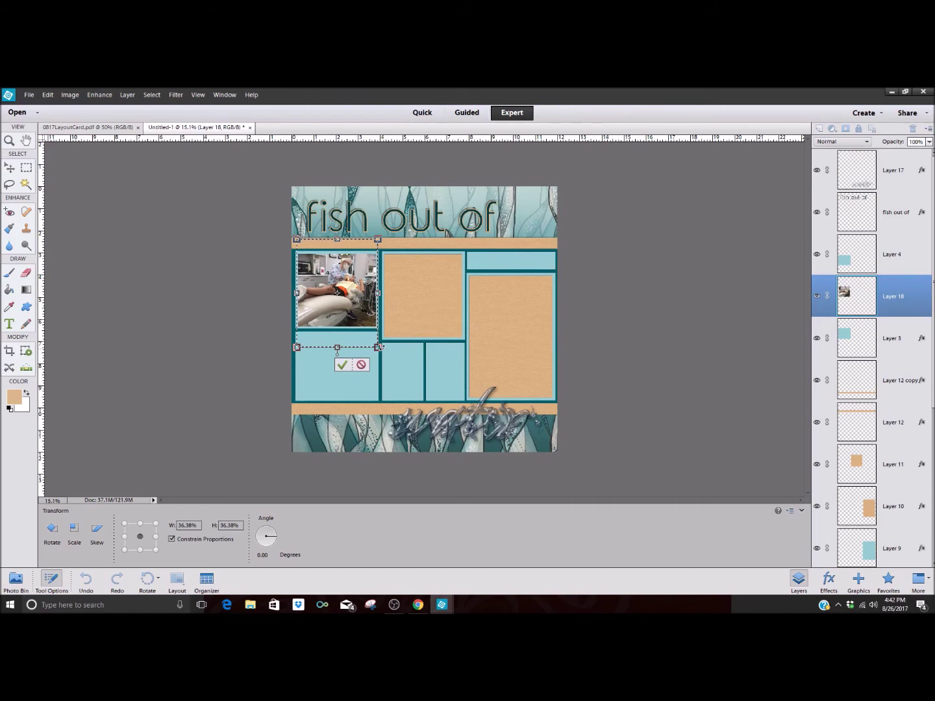
click(342, 366)
key(m)
click(152, 95)
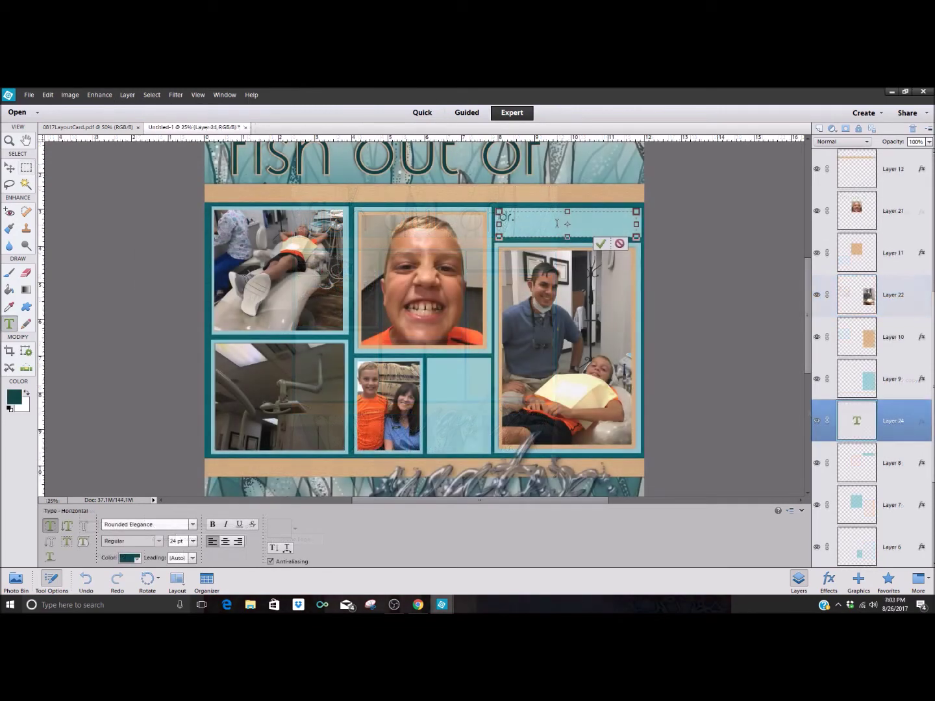
Step: Complete the dentist's name in the text box above the tall photo and center-align the text
text(sam)
key(ctrl+a)
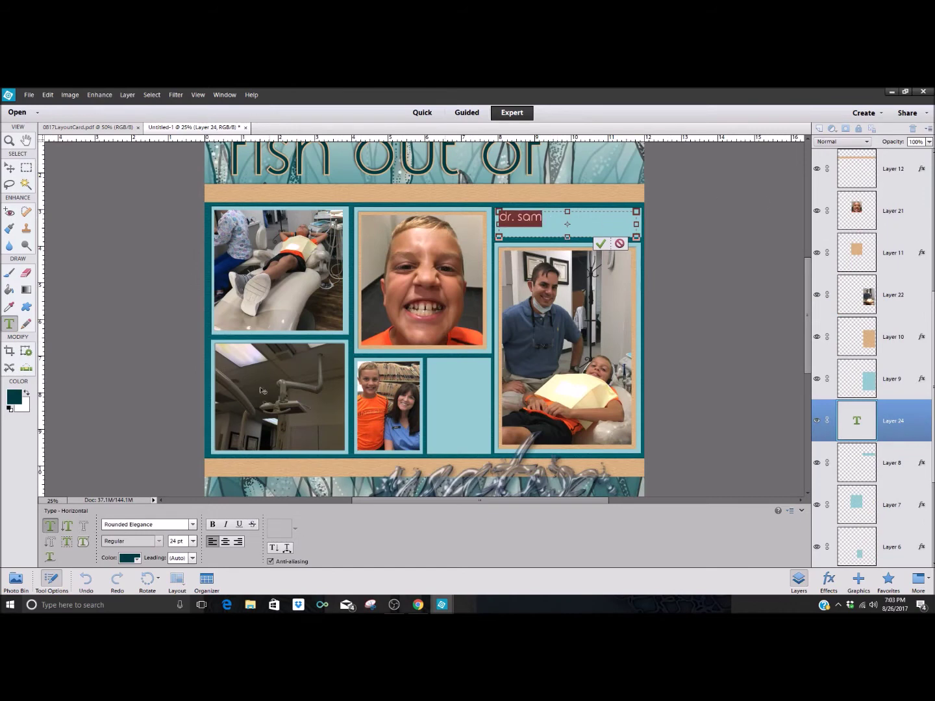
key(ctrl+shift+c)
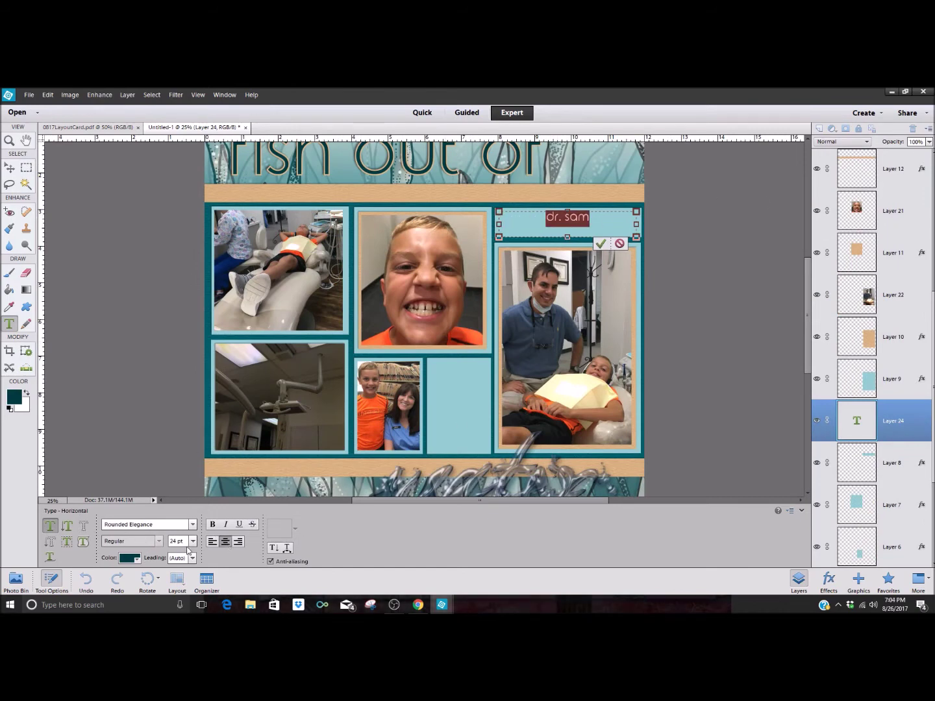
drag(157, 543, 202, 547)
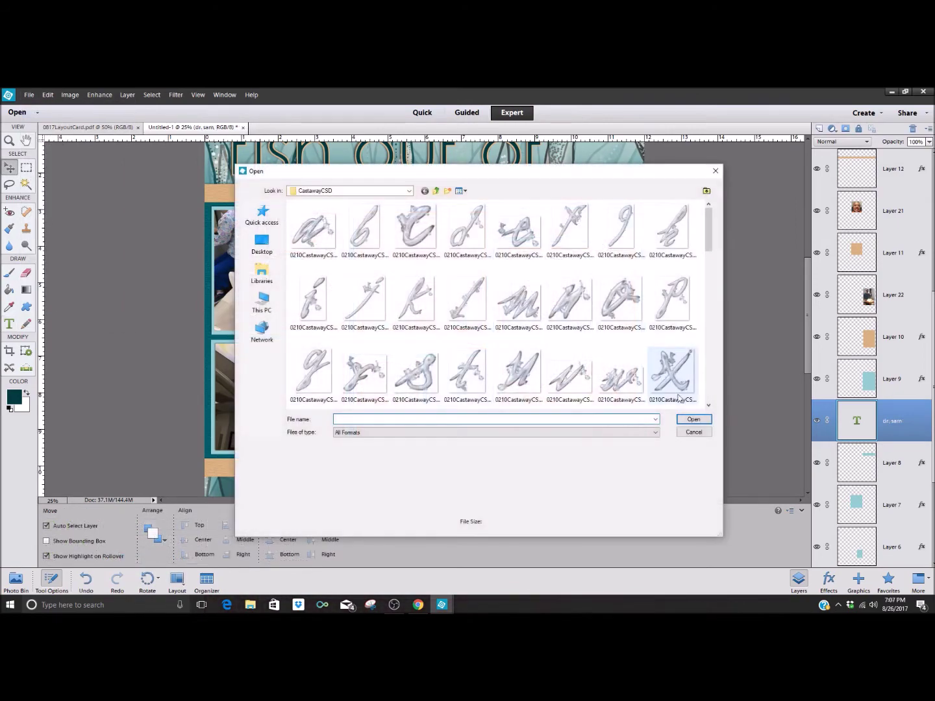
Step: Open 0210CastawayCSD_Xtra06.png and 0210CastawayCSD_Xtra36.png from the CastawayCSD folder
drag(708, 230, 715, 388)
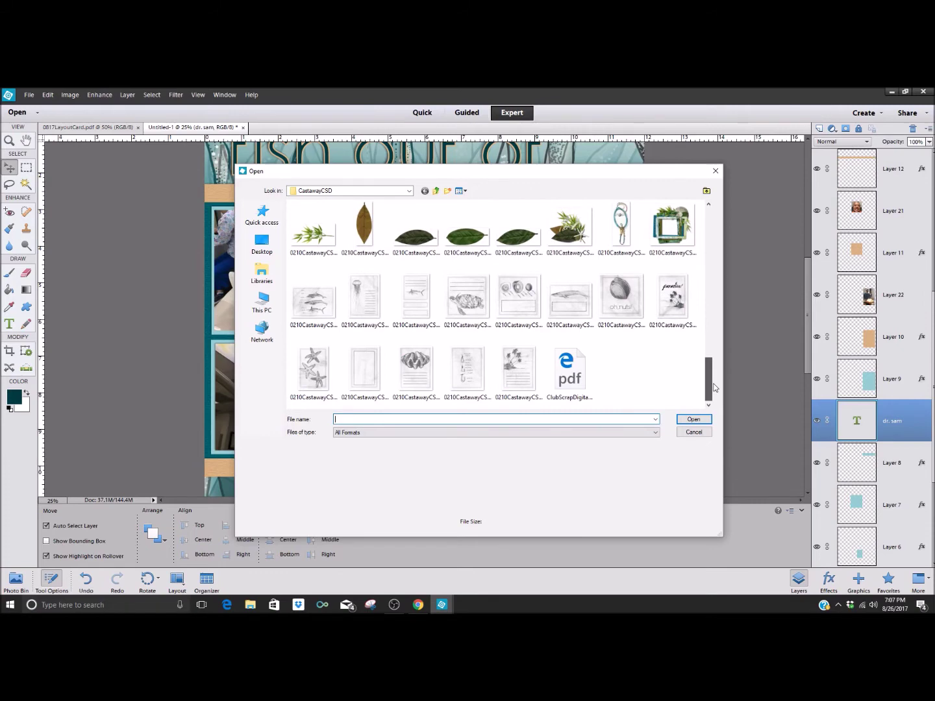
mouse_move(715, 389)
mouse_down()
mouse_move(713, 339)
mouse_move(705, 391)
mouse_up()
click(486, 304)
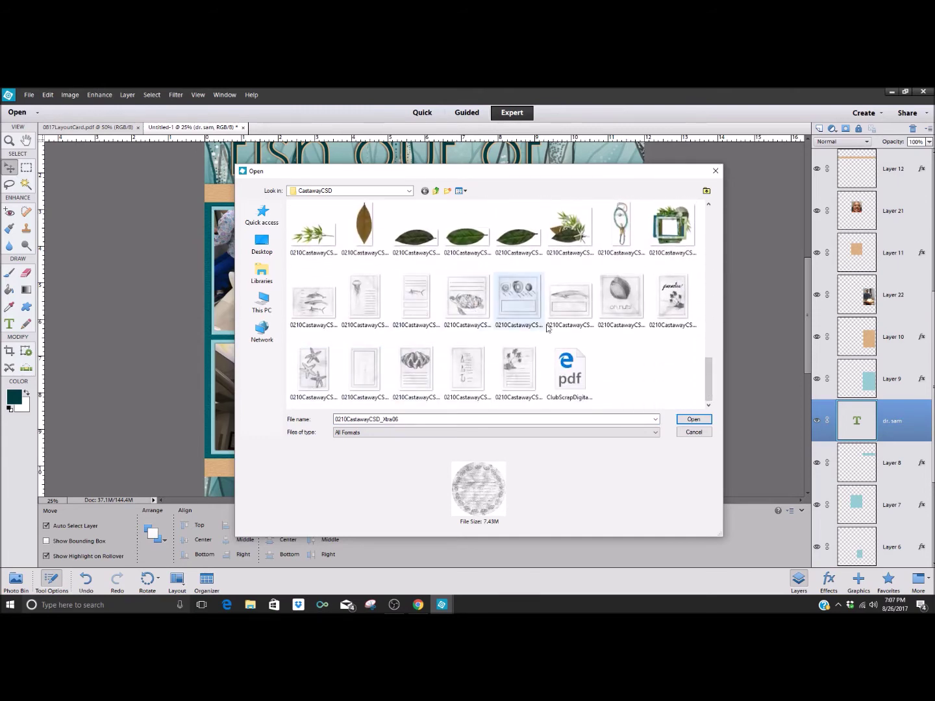
ctrl+click(384, 380)
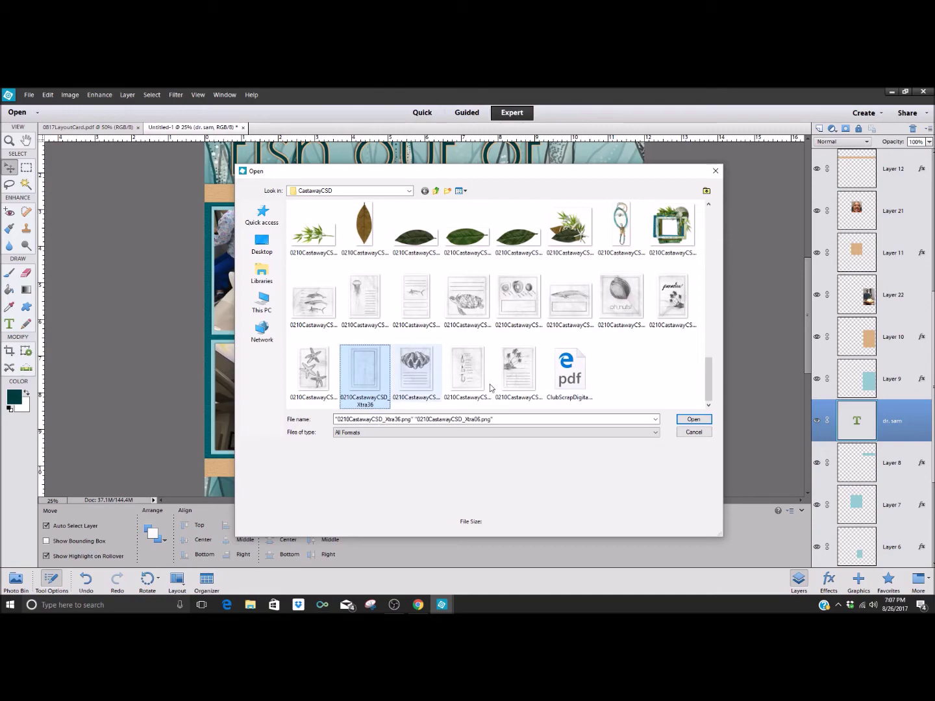
click(709, 423)
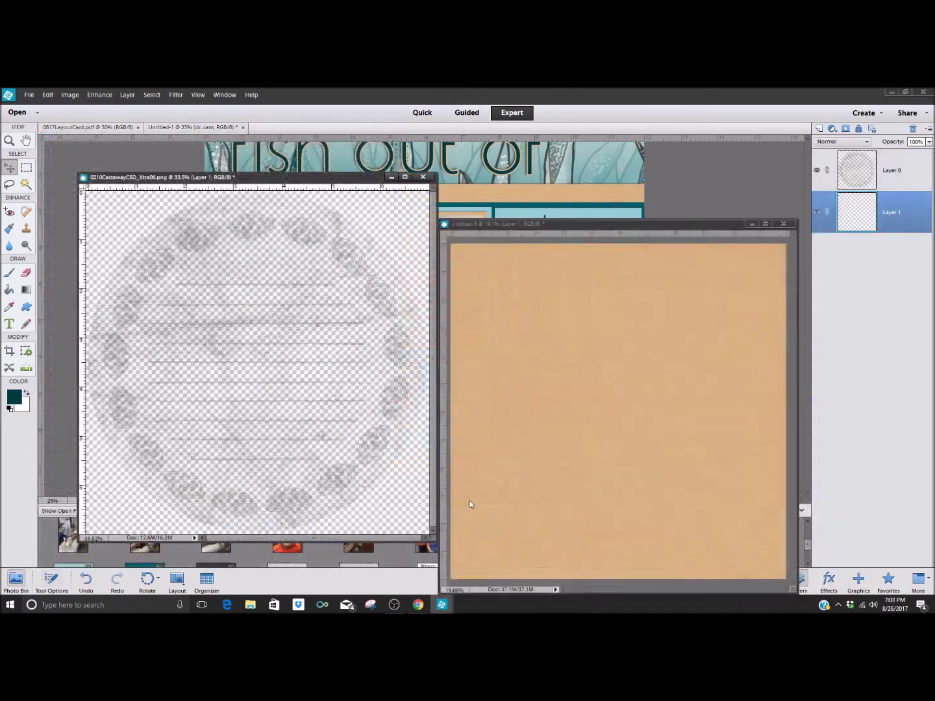
Step: Set the rectangular marquee to a fixed size of 7 by 7 in and select such an area on the tan paper
click(27, 168)
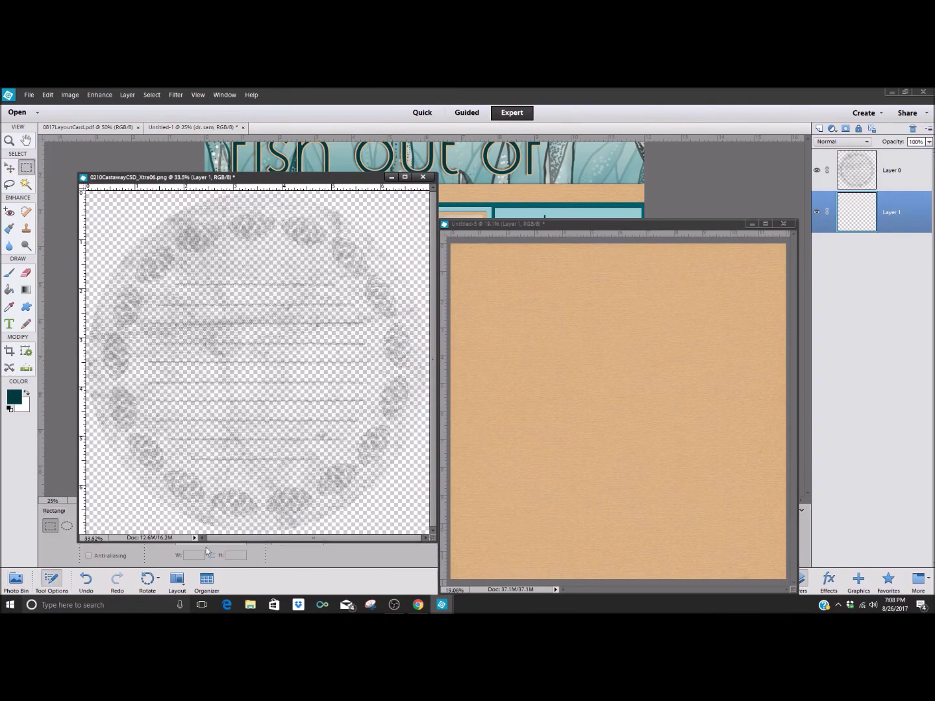
drag(277, 180, 267, 161)
click(214, 540)
click(212, 567)
text(7)
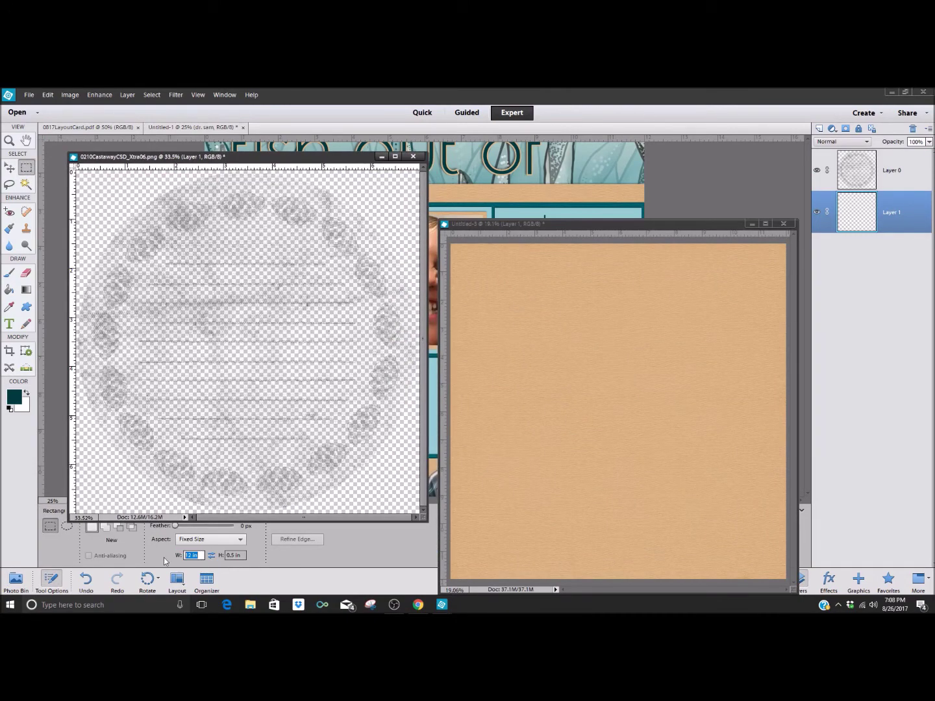
key(Tab)
click(8, 168)
click(26, 168)
click(473, 268)
click(475, 271)
Step: Move the selected tan paper into the Xtra06 file beneath the lined circle and align it to fill the canvas
key(v)
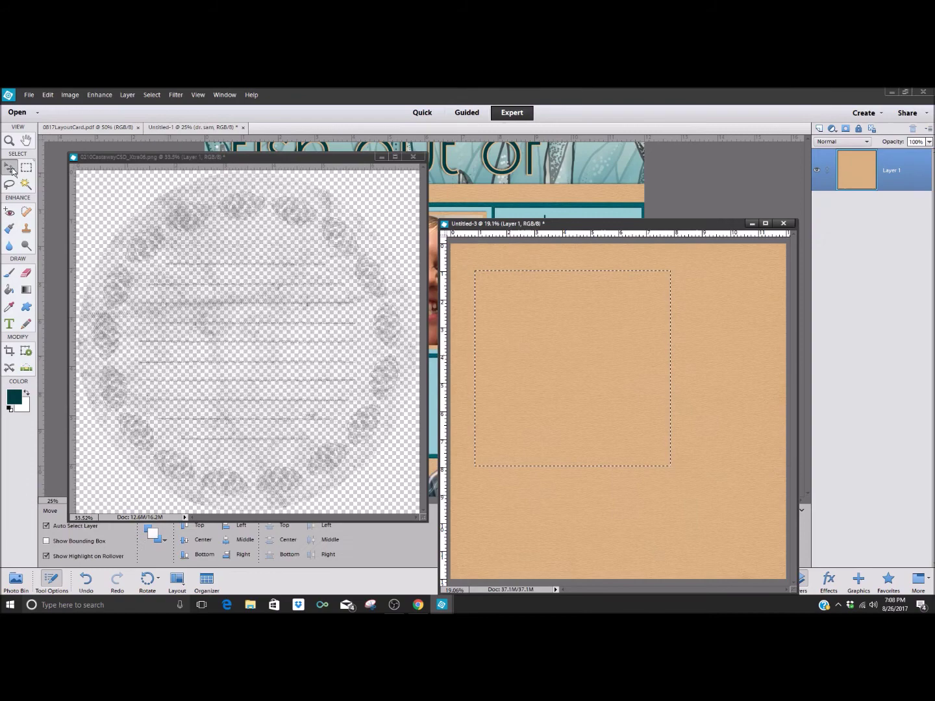
drag(537, 332, 201, 317)
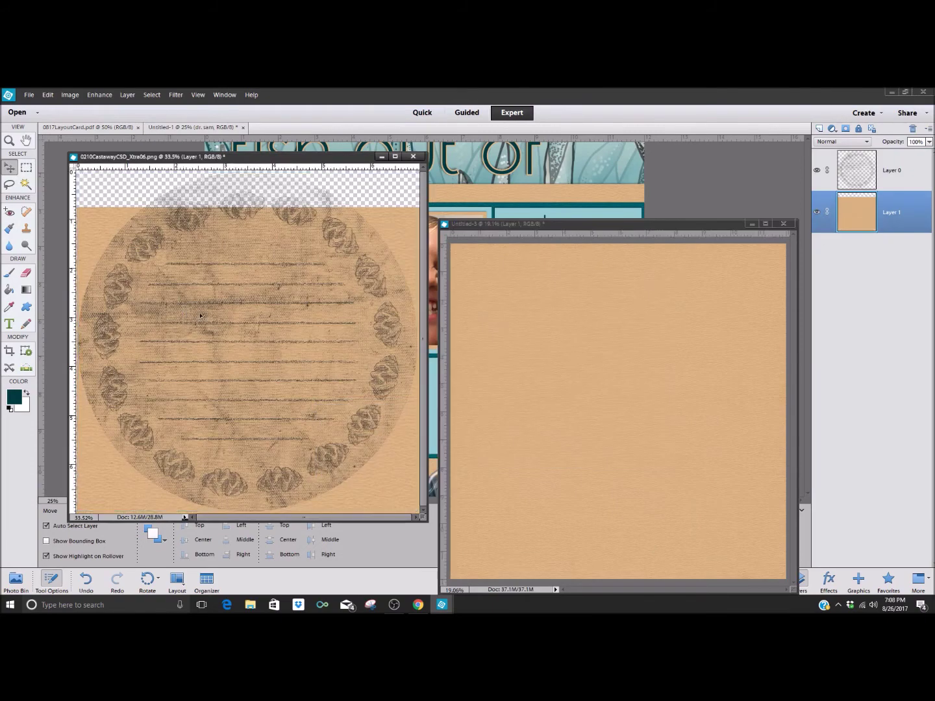
drag(314, 328, 312, 290)
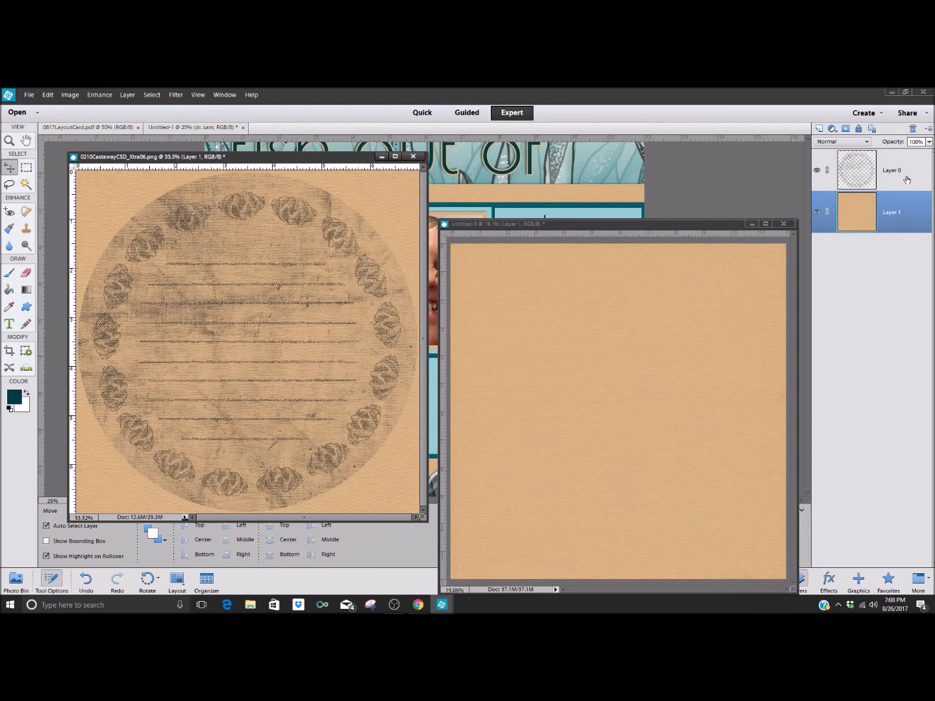
Step: Remove the tan paper outside the circular selection around the lined stamp by inverting the selection, deleting and deselecting
click(752, 224)
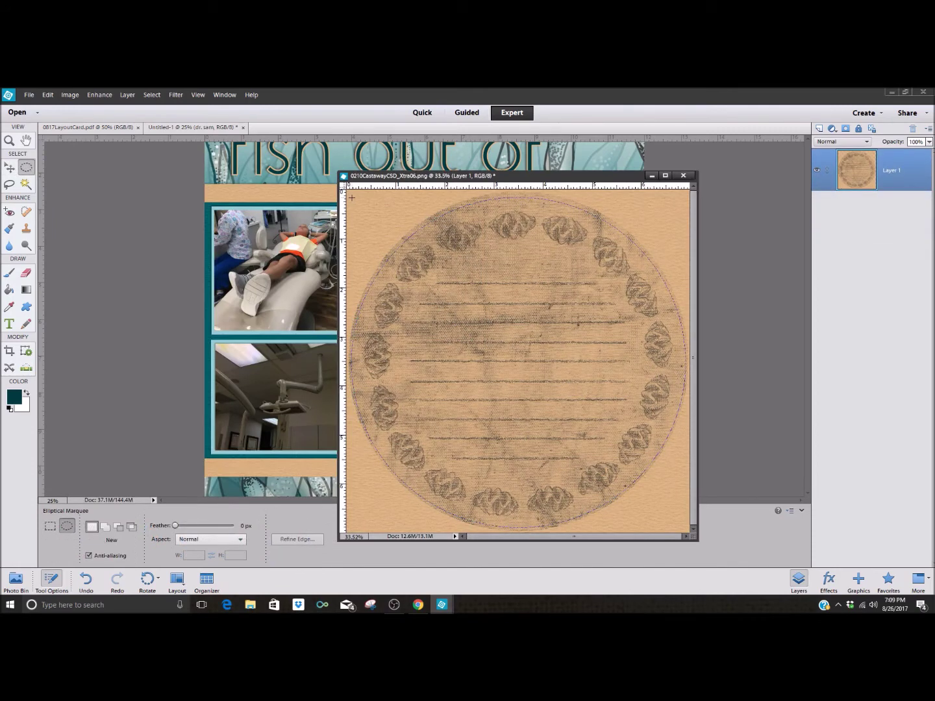
click(151, 95)
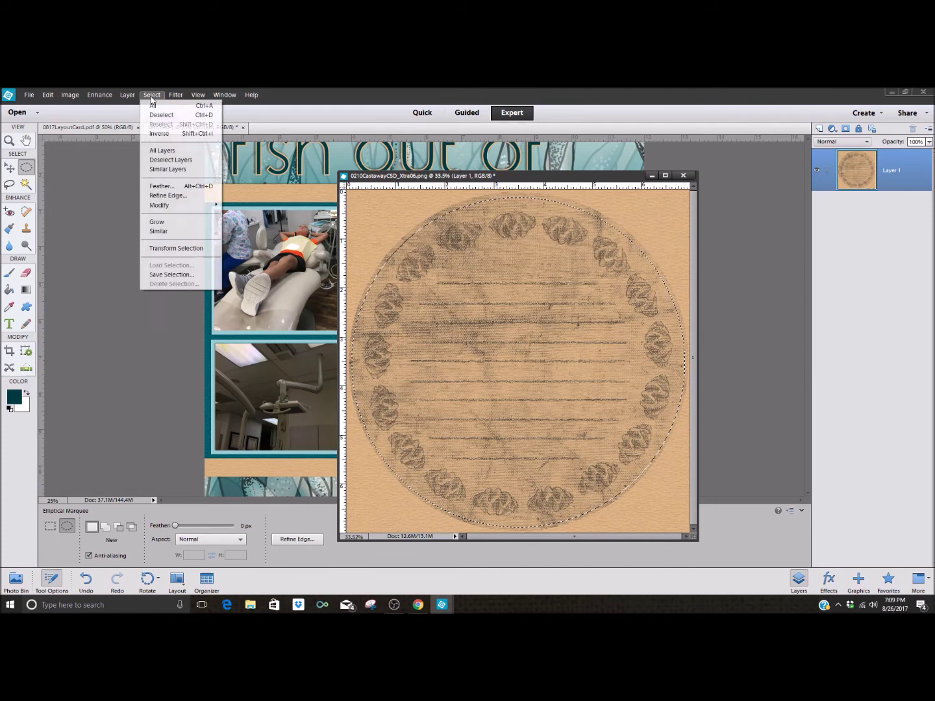
click(160, 134)
key(Delete)
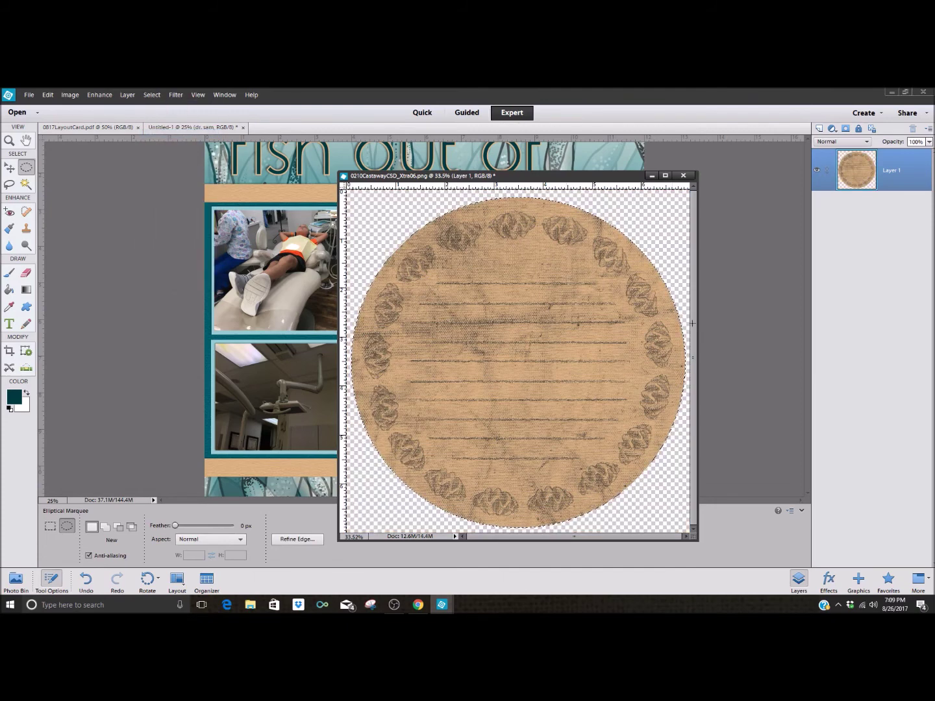
click(151, 95)
click(162, 120)
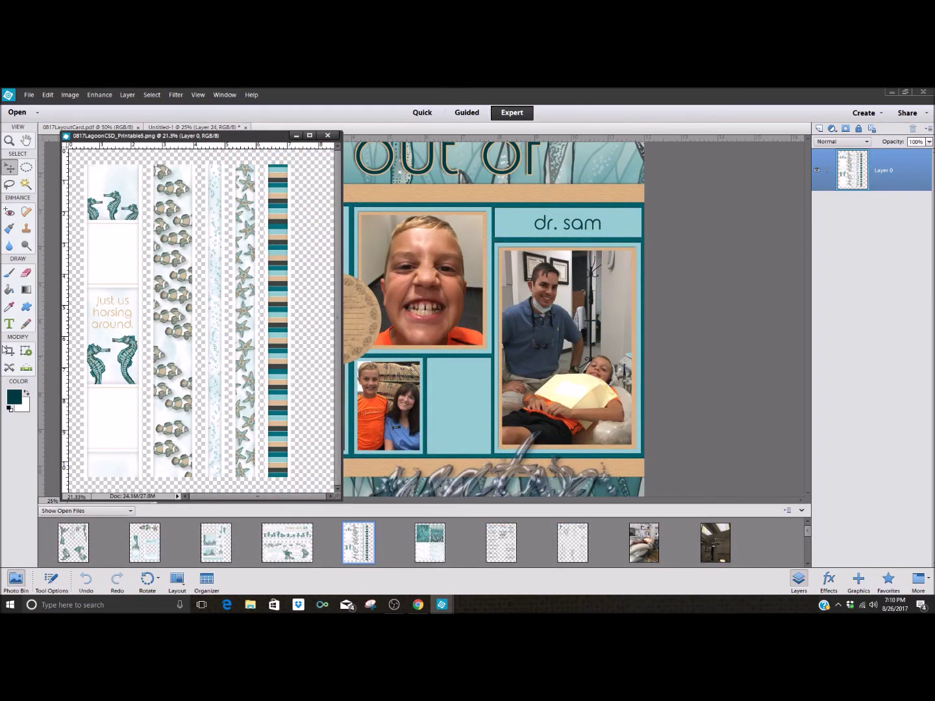
Step: Select the teal, tan and grey striped border in 0817LagoonCSD_Printable5.png with the rectangular marquee set to Normal aspect
click(27, 167)
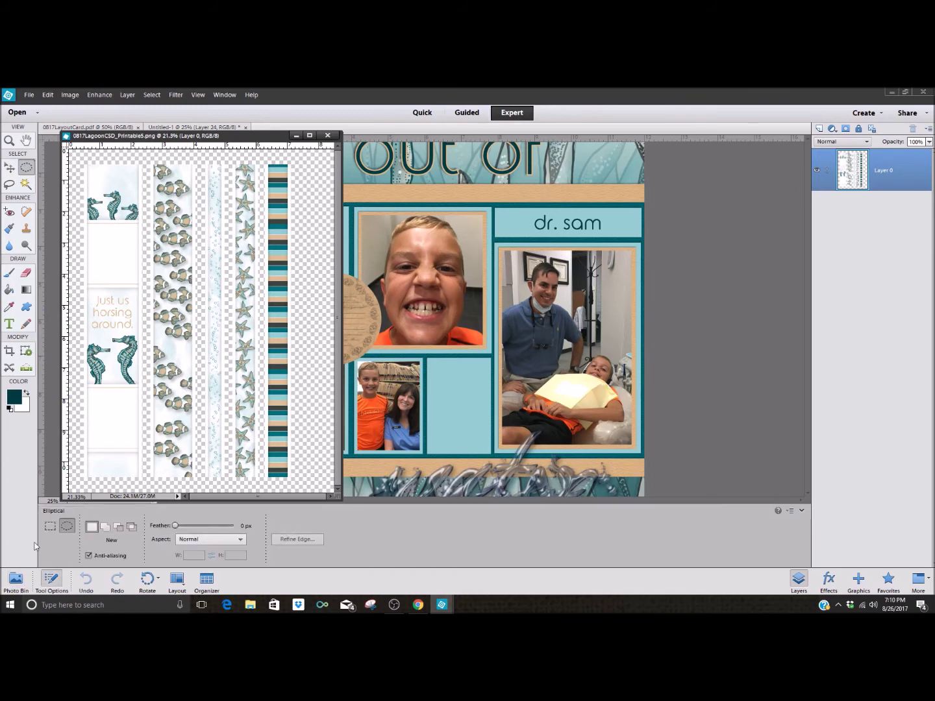
click(50, 526)
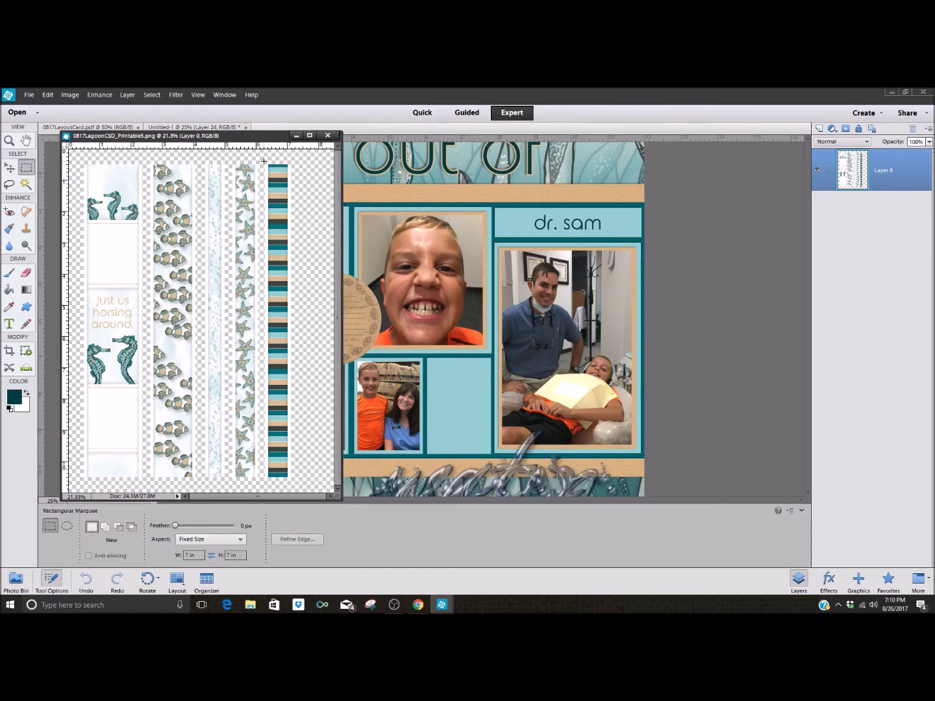
click(116, 257)
click(151, 96)
click(154, 115)
click(211, 539)
click(204, 552)
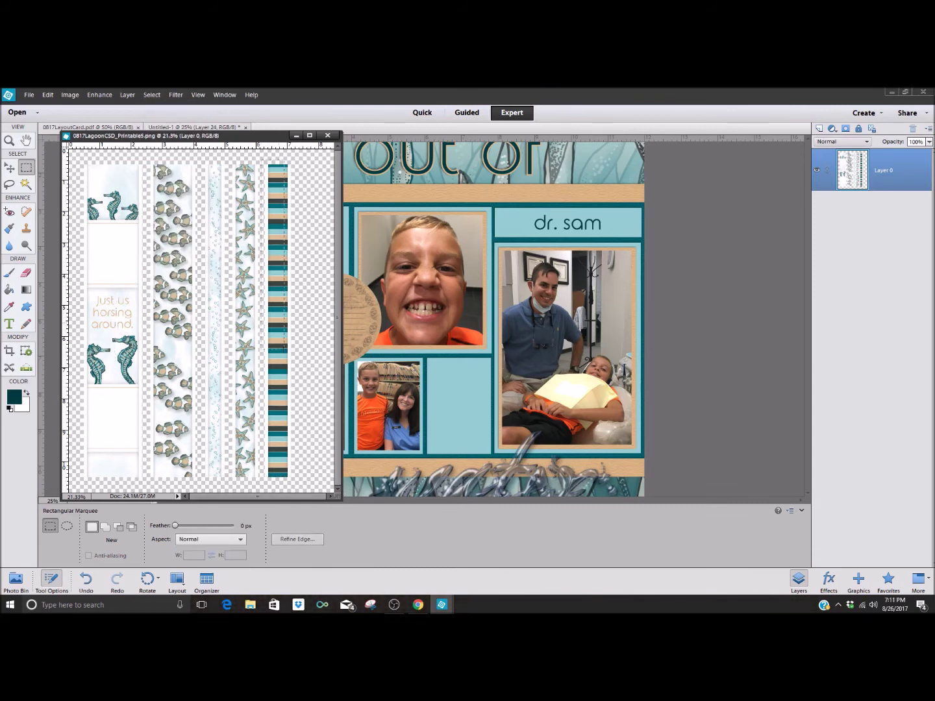
drag(299, 487, 297, 483)
Step: Move the selected striped border onto the scrapbook page and rotate its layer 90° left
click(9, 169)
drag(277, 319, 252, 134)
click(296, 136)
click(70, 95)
mouse_move(78, 110)
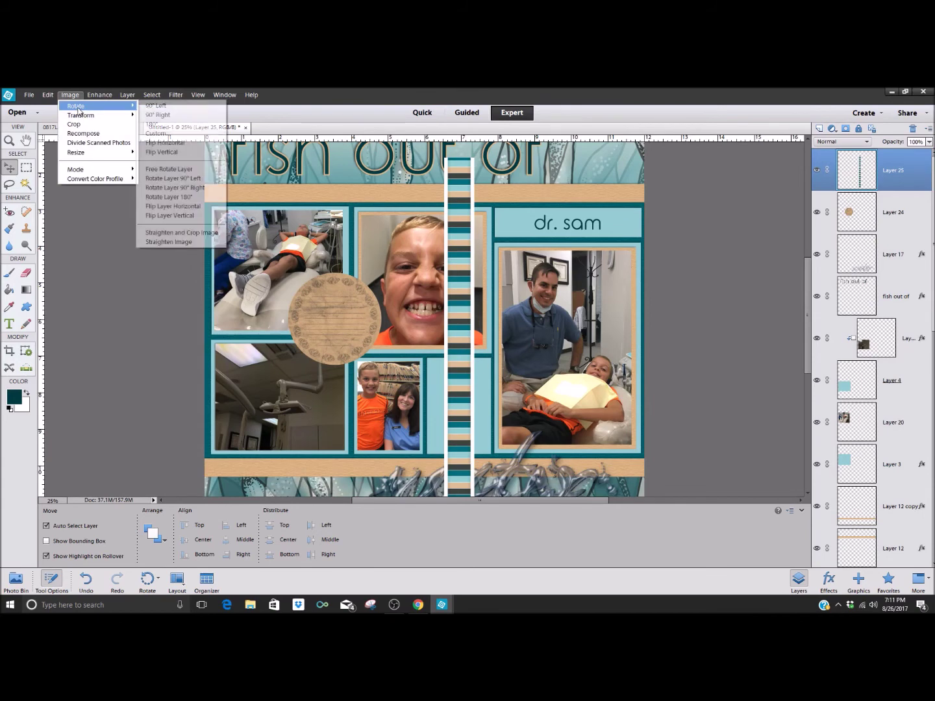
click(173, 178)
Step: Position the striped border over the upper tan strip, stretch it to the full page width and place a copy over the lower tan strip
drag(488, 349, 428, 193)
click(46, 541)
drag(568, 187, 644, 194)
click(610, 209)
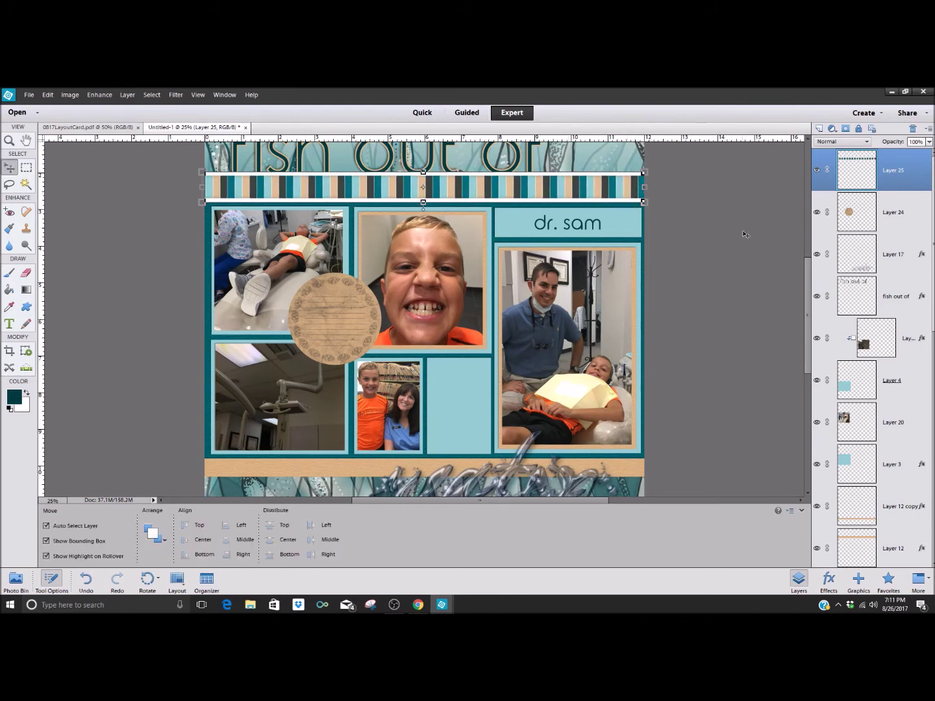
key(ctrl+0)
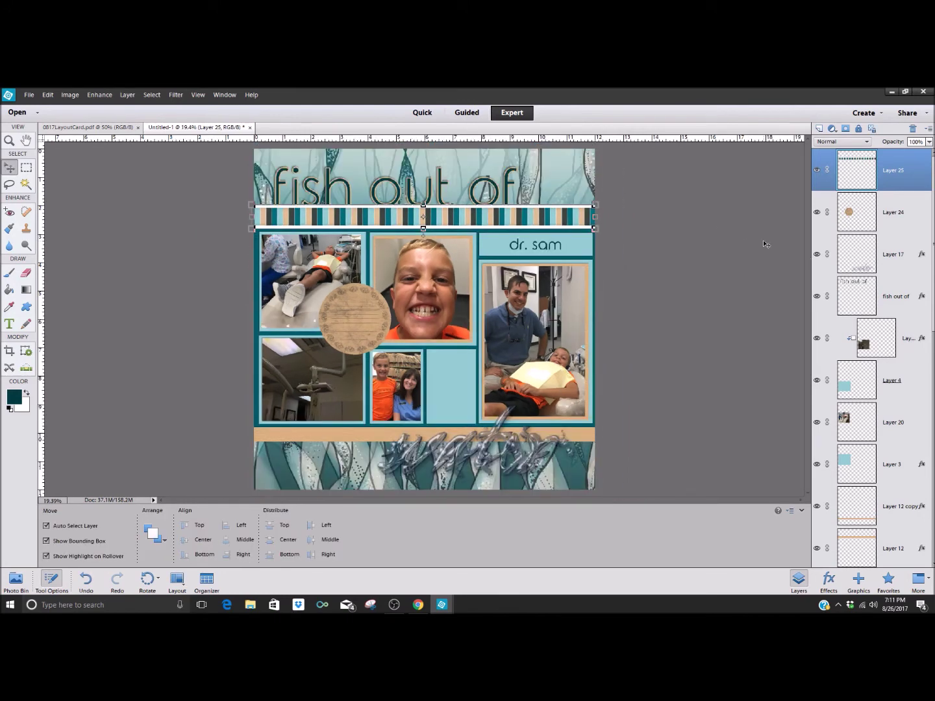
drag(531, 221, 534, 441)
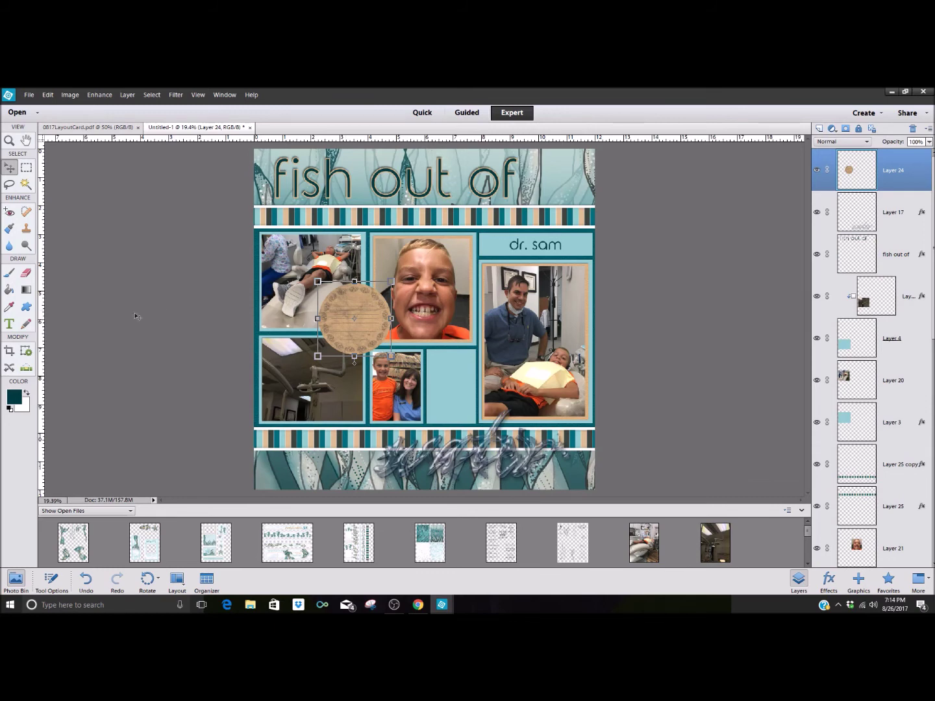
Step: Set the Type tool's font to Rounded Elegance
click(11, 325)
click(167, 526)
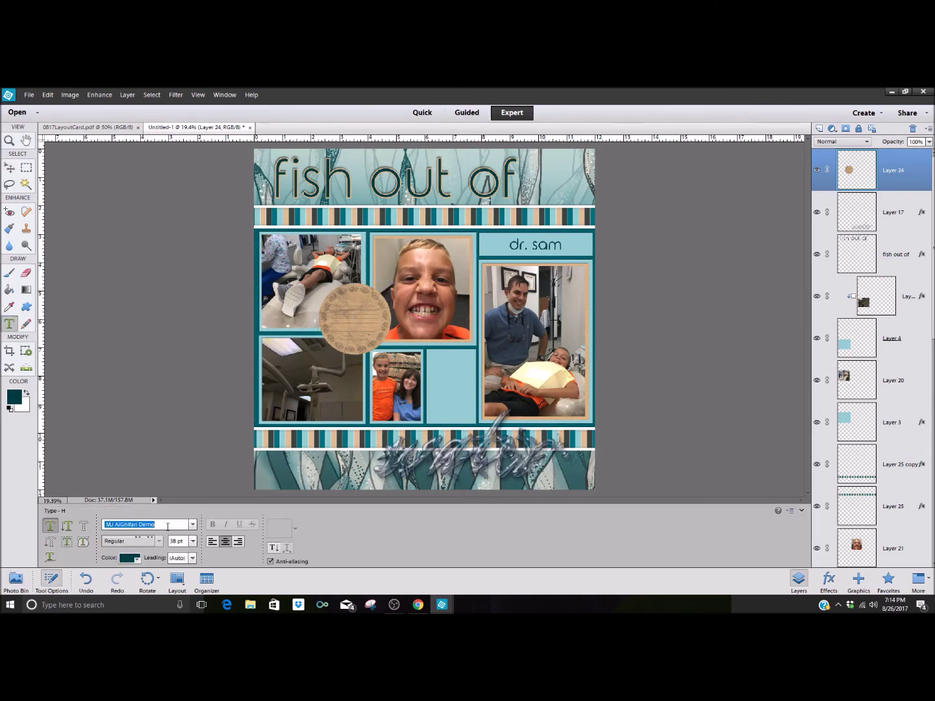
text(R)
click(193, 524)
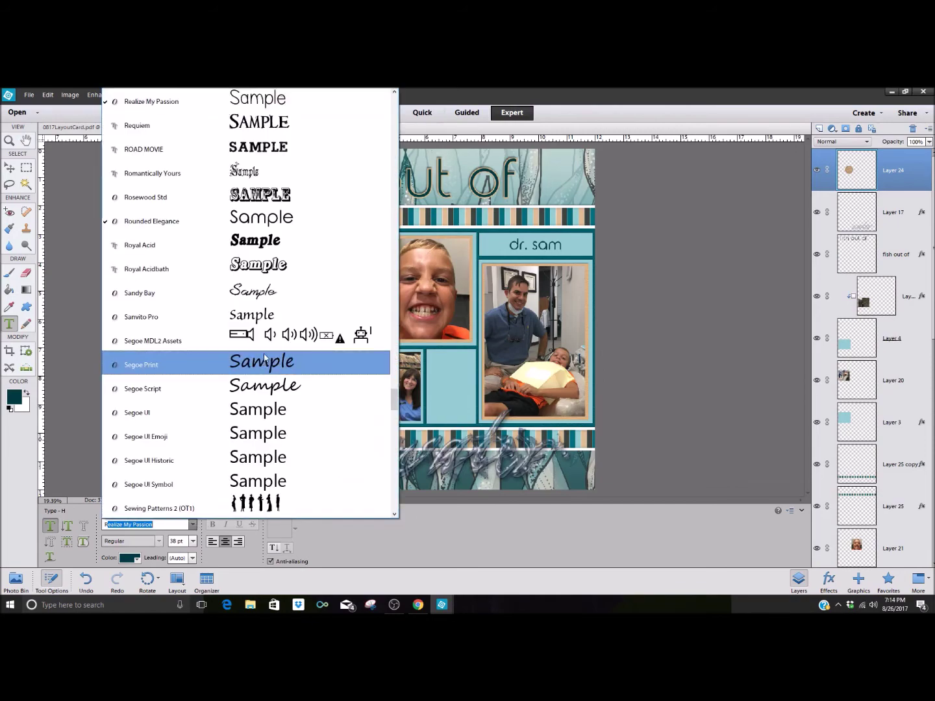
click(188, 230)
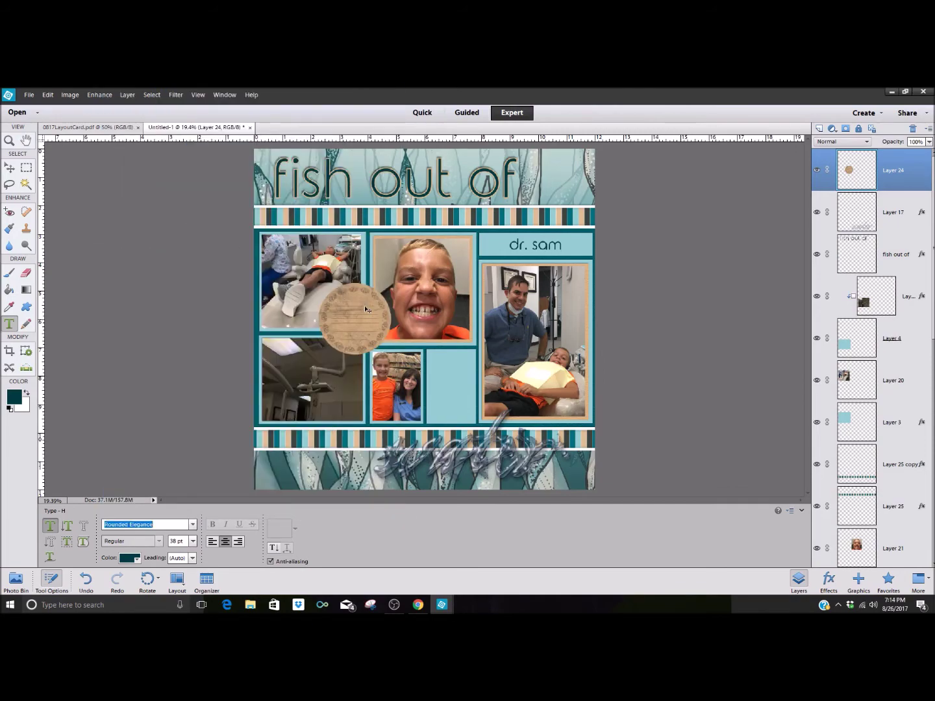
scroll(367, 310, up, 3)
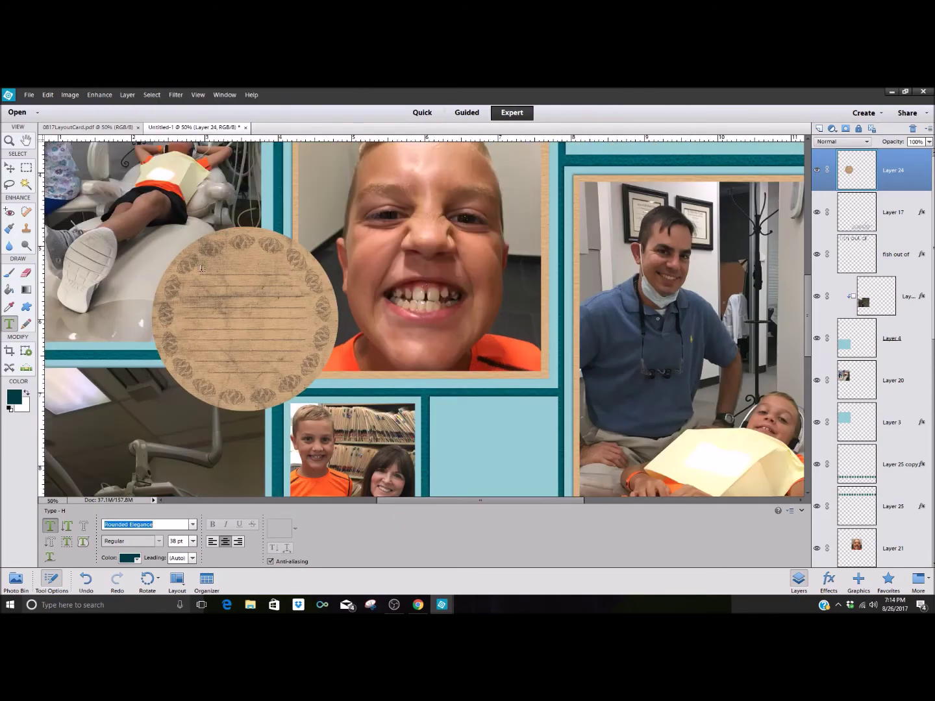
click(202, 267)
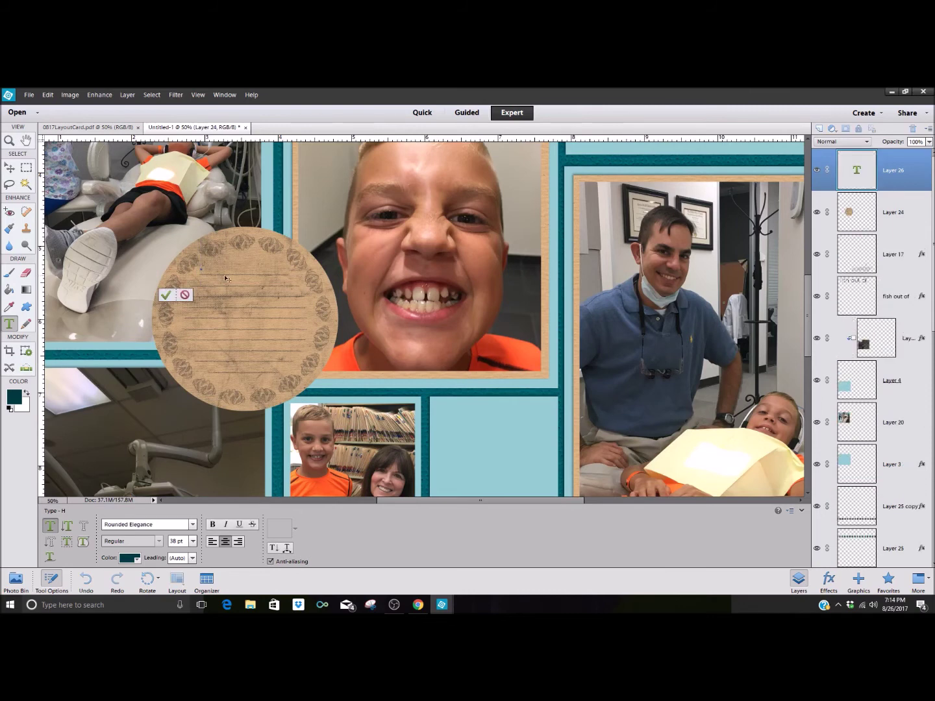
click(186, 296)
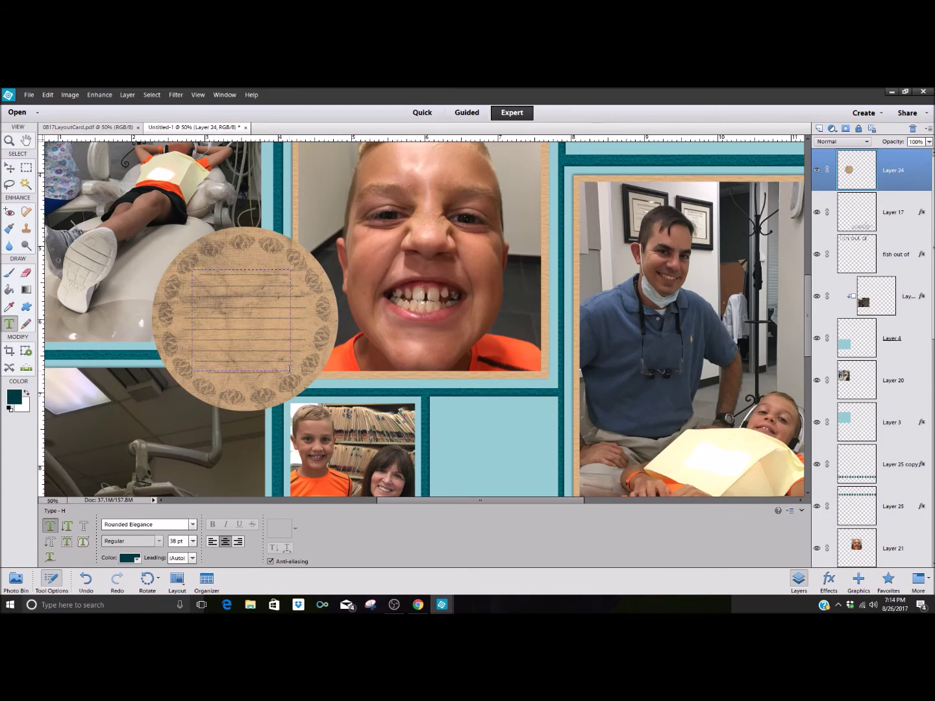
drag(281, 355, 212, 297)
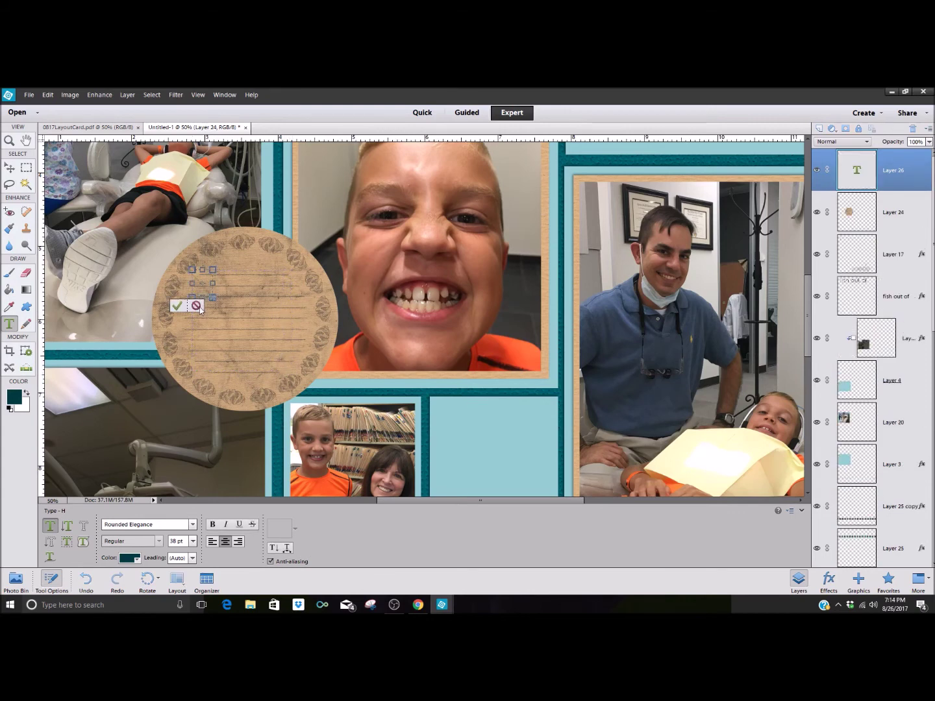
click(196, 306)
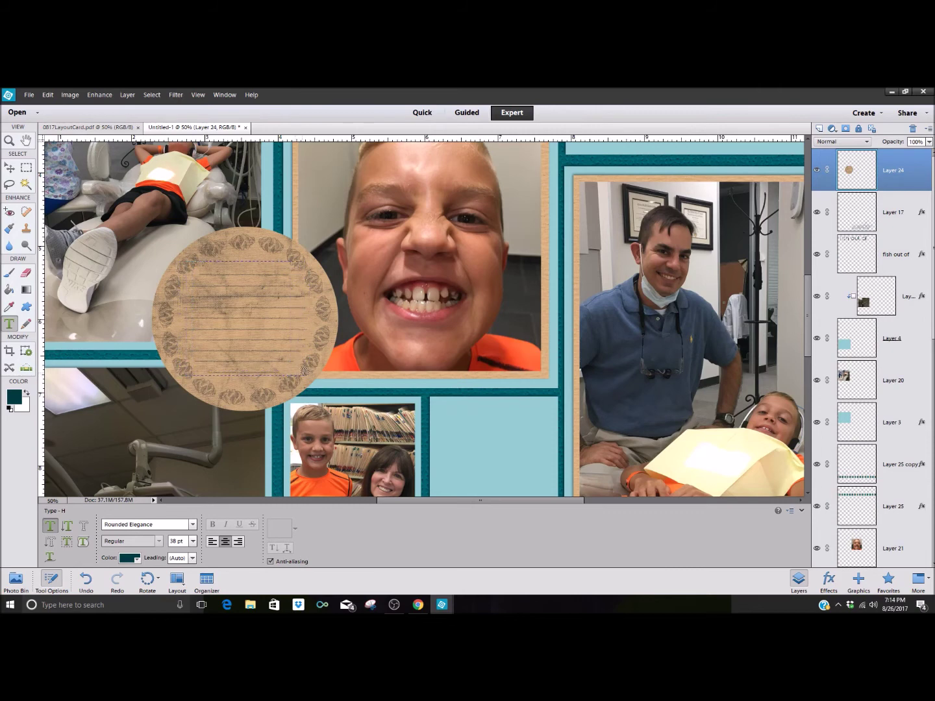
Step: Draw a text box covering the ruled lines of the tan circle and set its alignment to left
drag(301, 371, 299, 370)
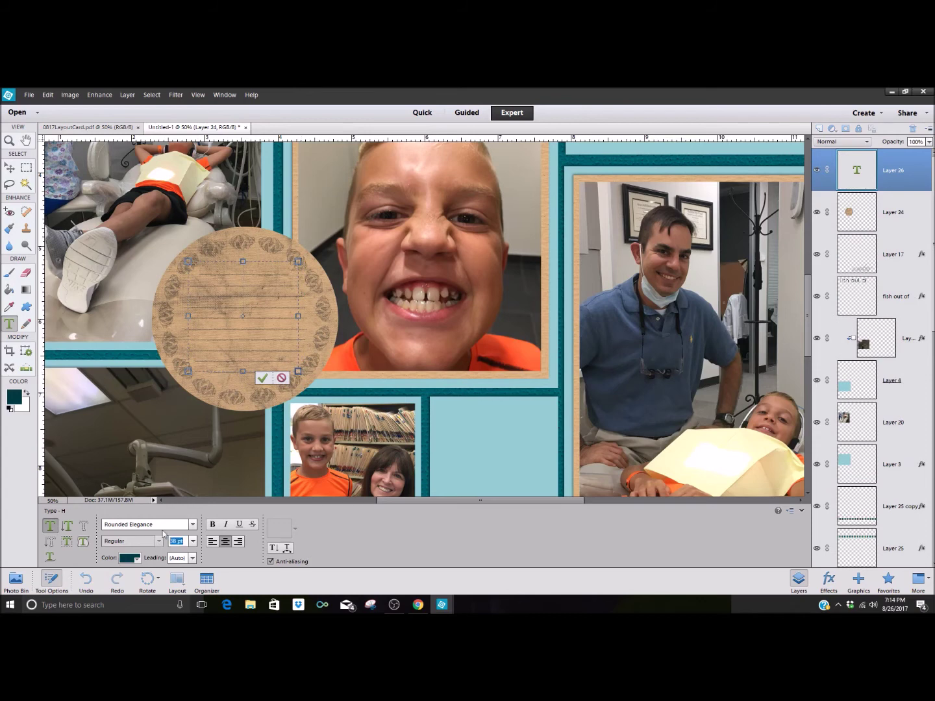
click(213, 540)
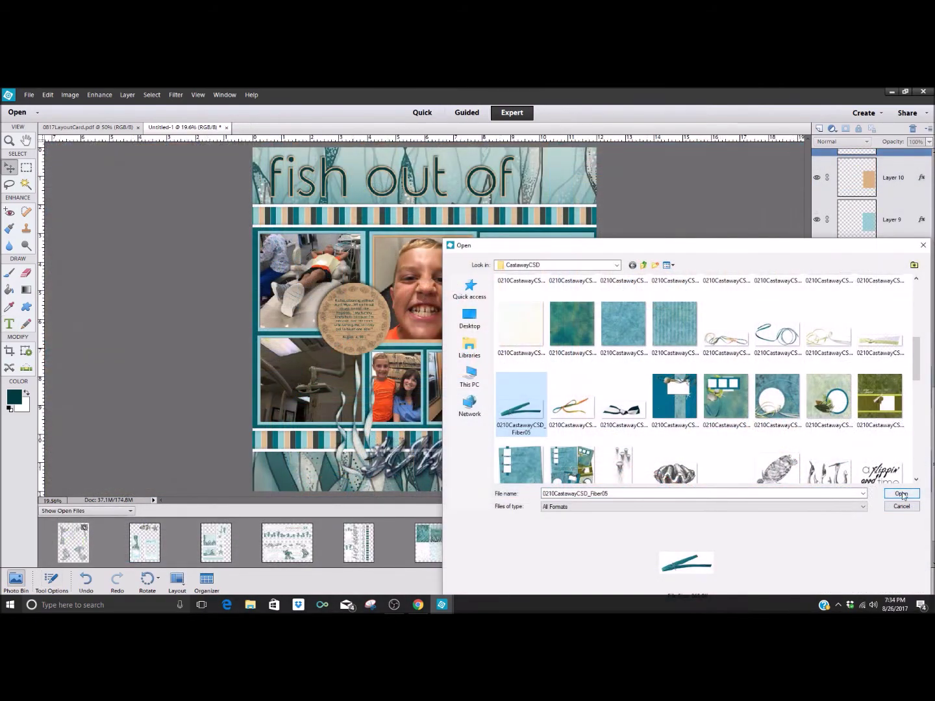
Step: Open 0210CastawayCSD_Fiber05, stack the fiber layer directly above the tan circle on the page and move it to the circle's upper edge
click(901, 495)
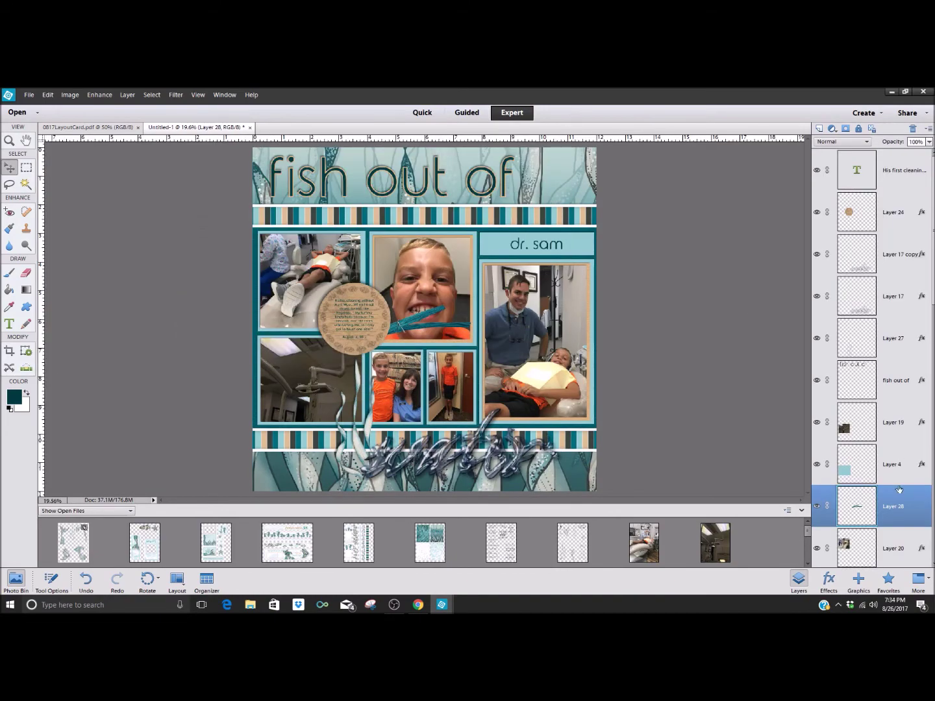
drag(898, 489, 898, 195)
drag(397, 327, 352, 290)
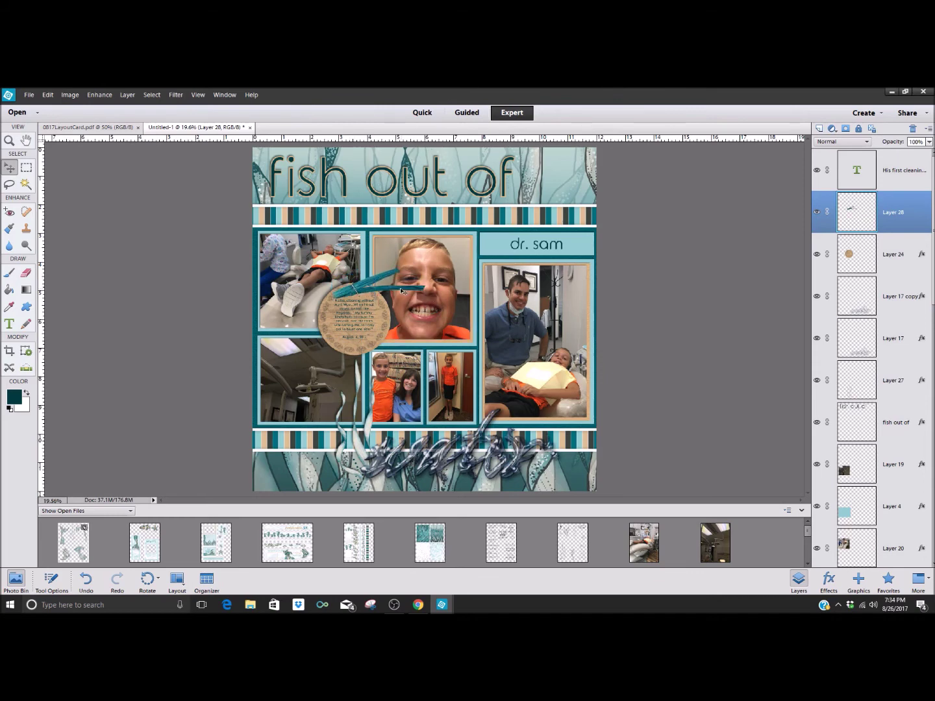
Step: Scale the teal fiber to 67.38%, rotate it -47.32° and place it at the top of the tan circle
drag(429, 305, 358, 289)
drag(386, 223, 378, 252)
drag(359, 301, 356, 288)
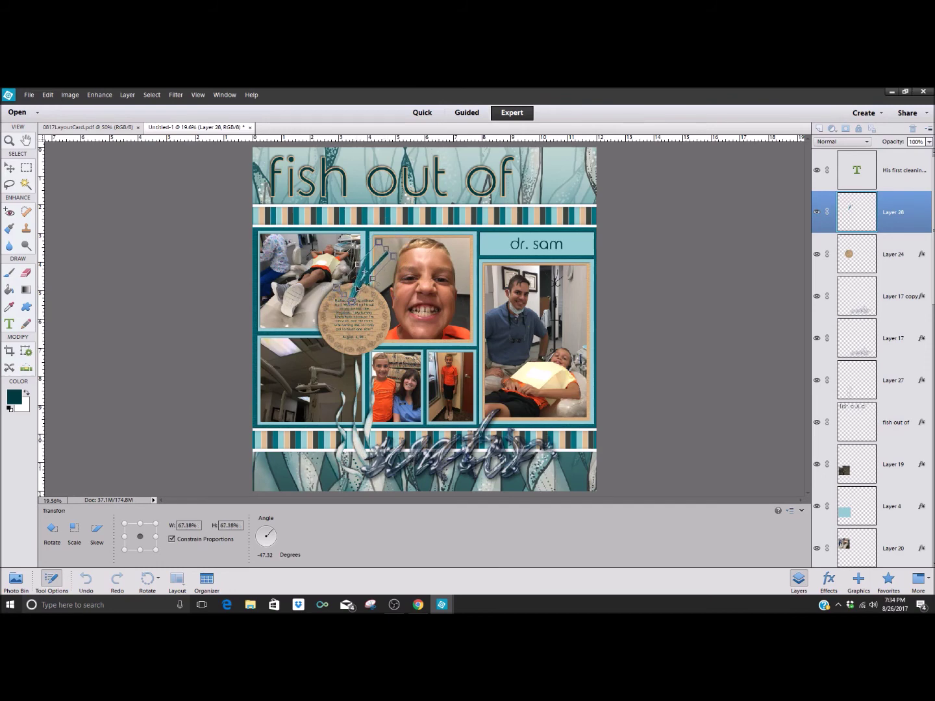
click(314, 310)
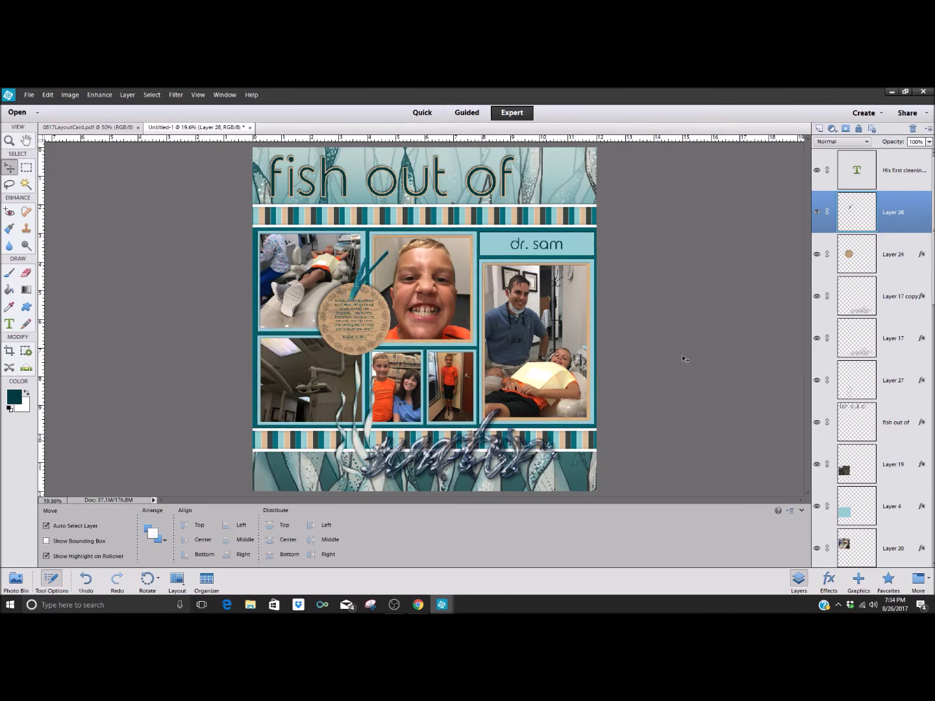
Step: Bring the teal fiber to the front so it sits above the journaling text
key(ctrl+plus)
key(ctrl+plus)
key(ctrl+plus)
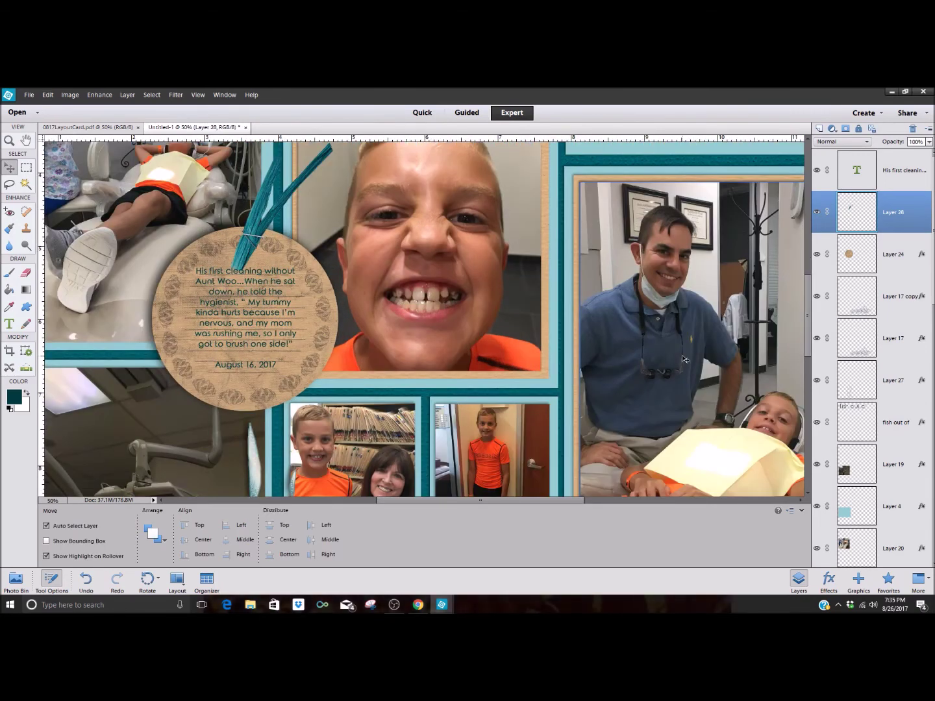
right_click(245, 254)
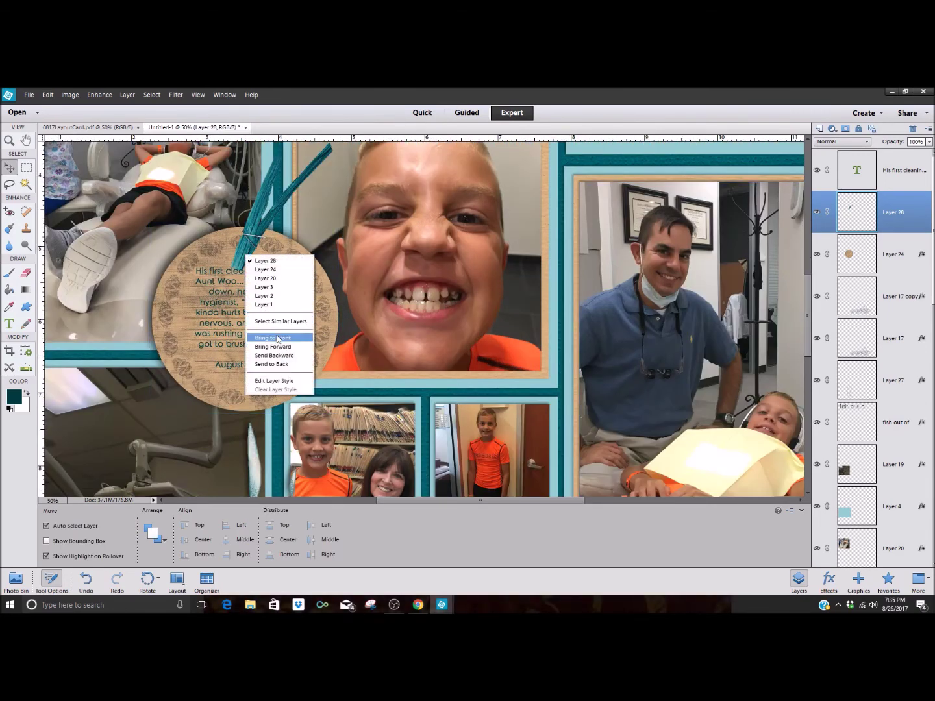
click(266, 326)
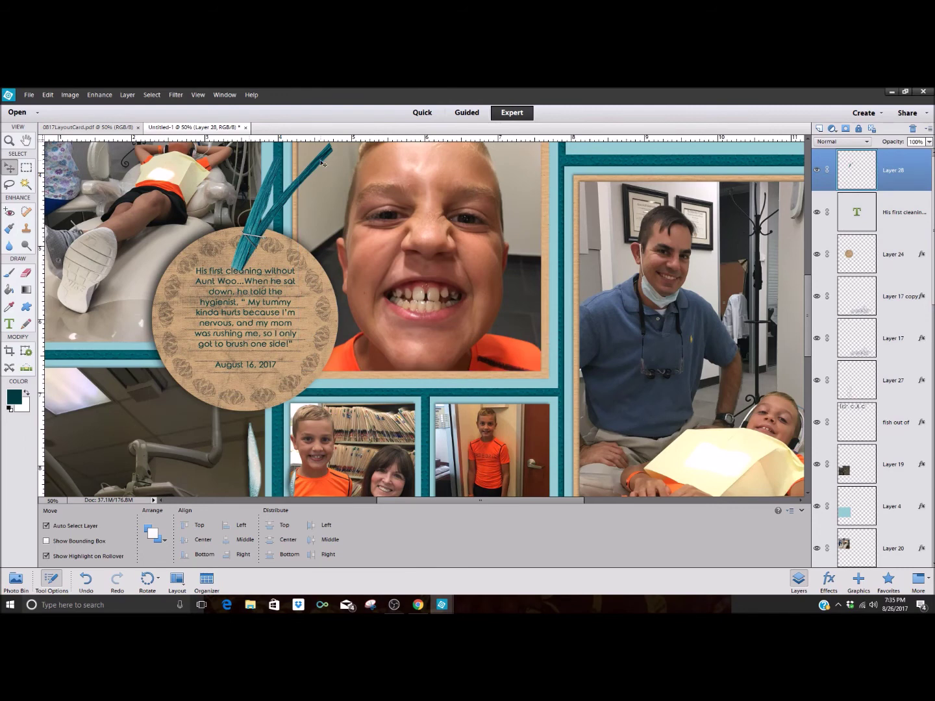
Step: Rotate the teal fiber by a further 8.79° at the top of the journaling circle
key(ctrl+t)
drag(338, 276, 341, 291)
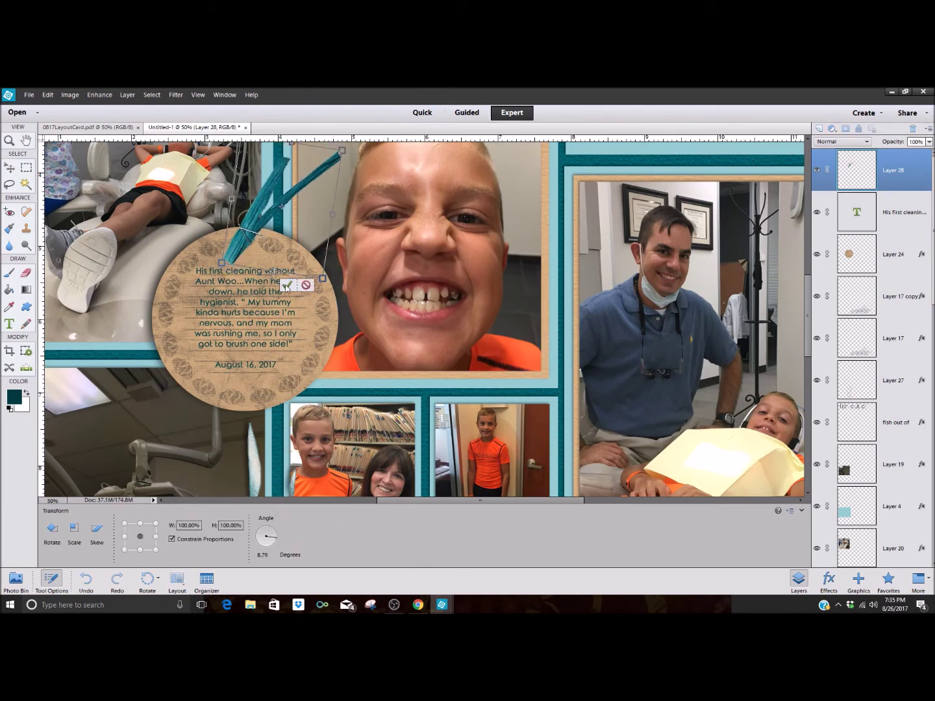
click(287, 285)
Step: Try several drop shadow styles on the teal fiber and keep the soft one with a small offset
click(828, 580)
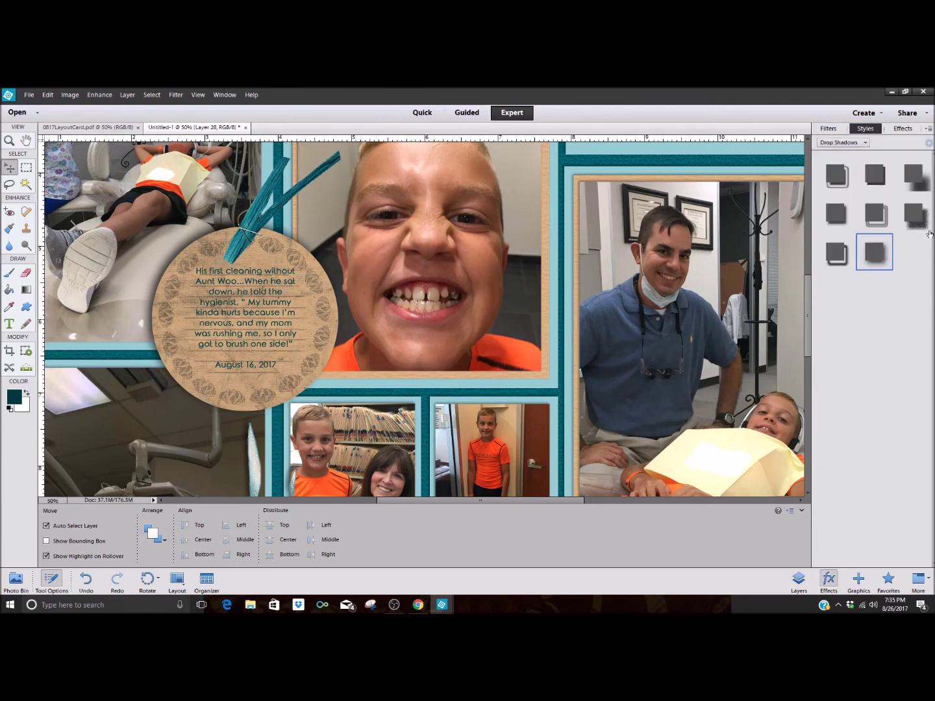
click(875, 255)
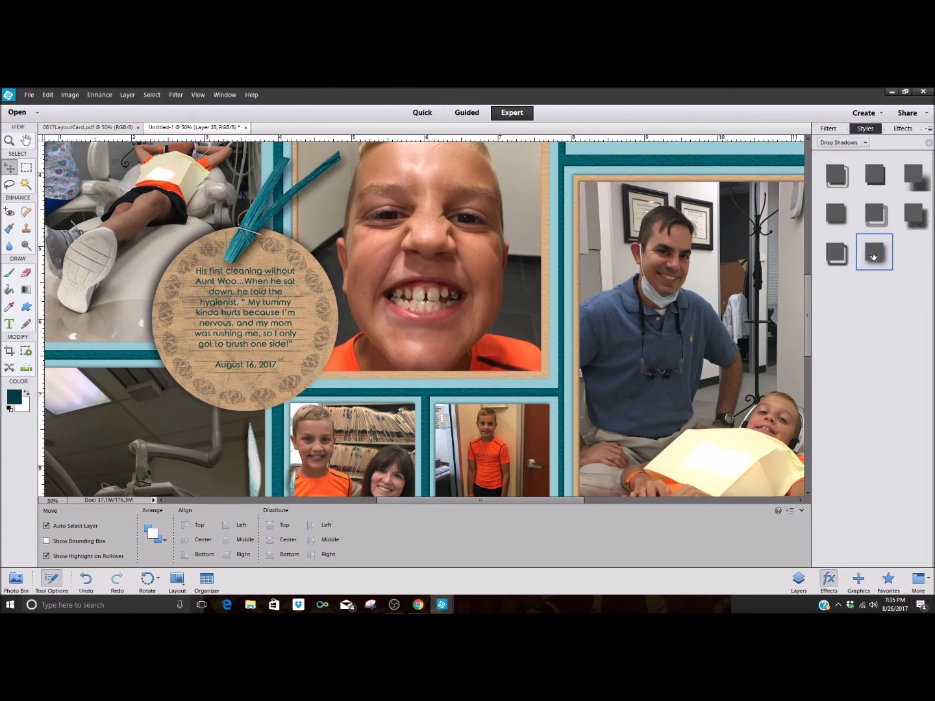
click(835, 221)
click(875, 174)
click(917, 172)
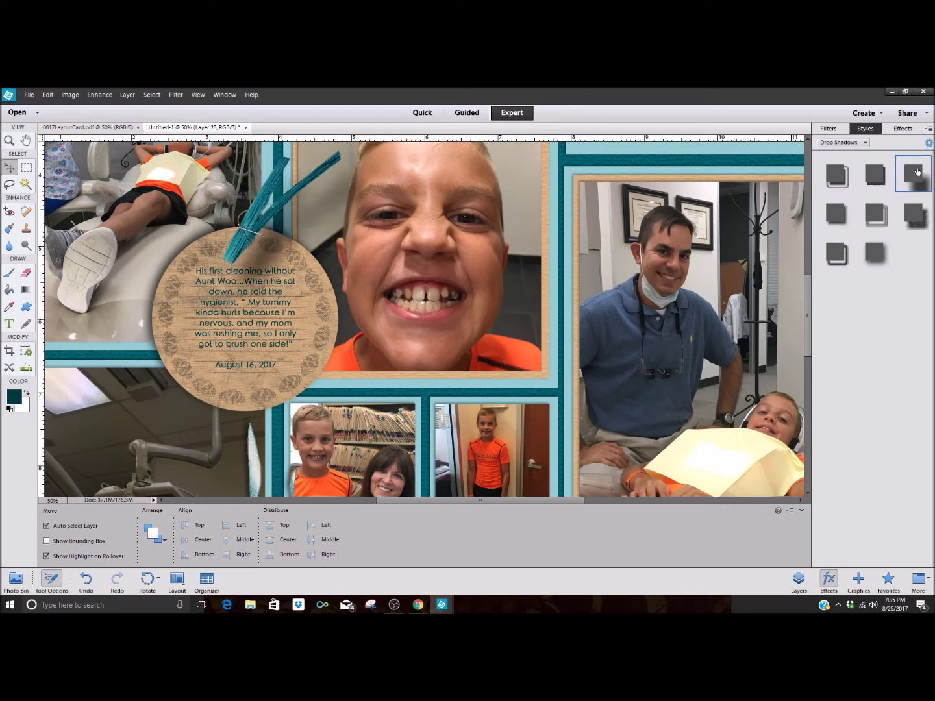
click(836, 217)
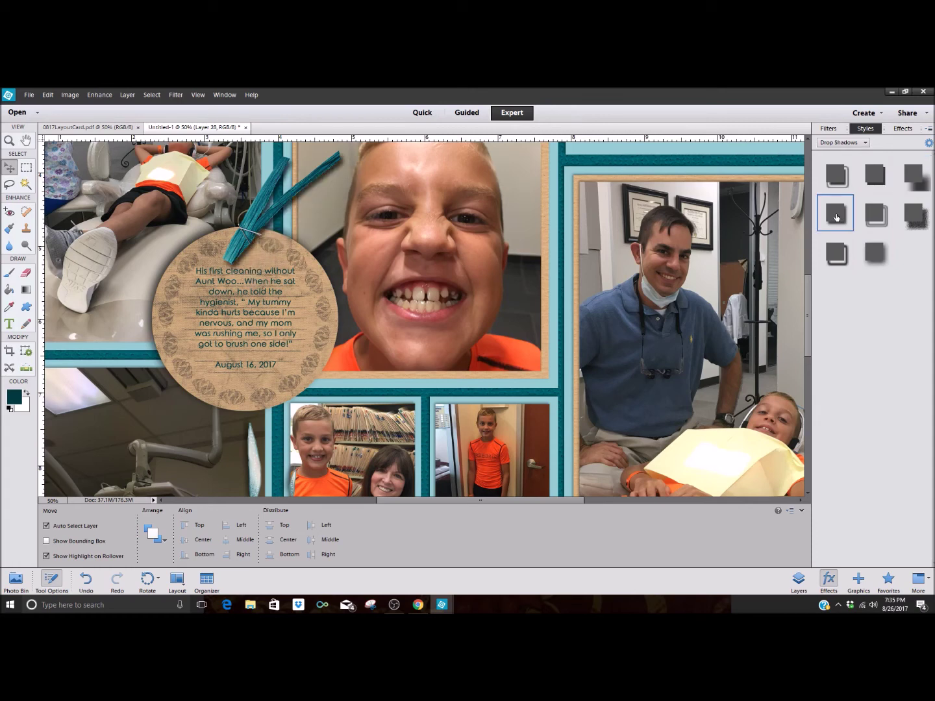
Step: Tighten the teal fiber's drop shadow to a size of 14 px and a distance of 8 px
click(800, 582)
double_click(922, 172)
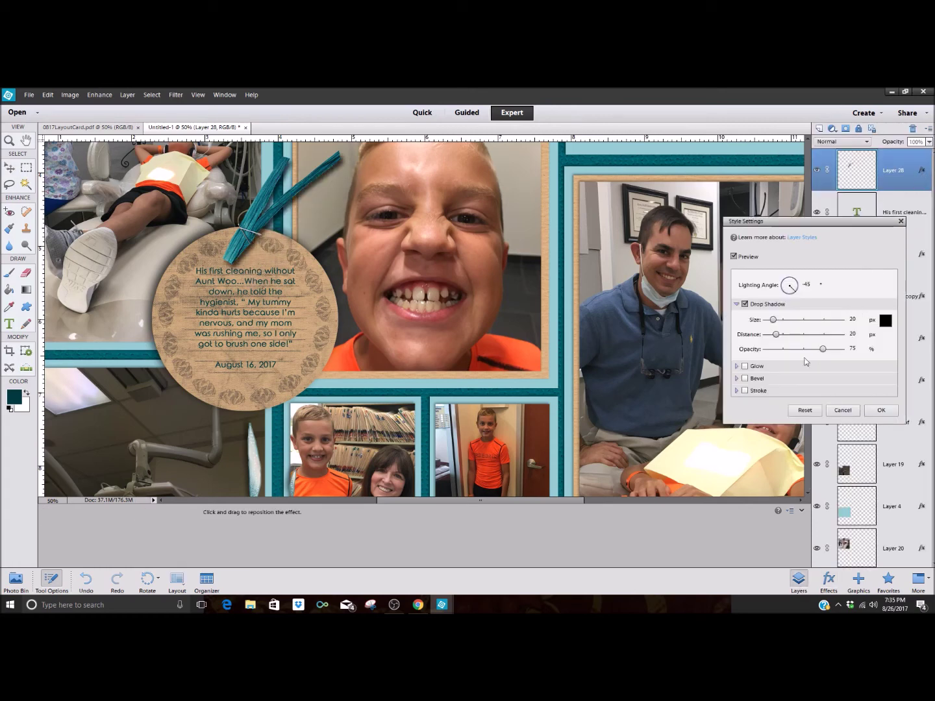
drag(777, 336, 772, 338)
click(855, 334)
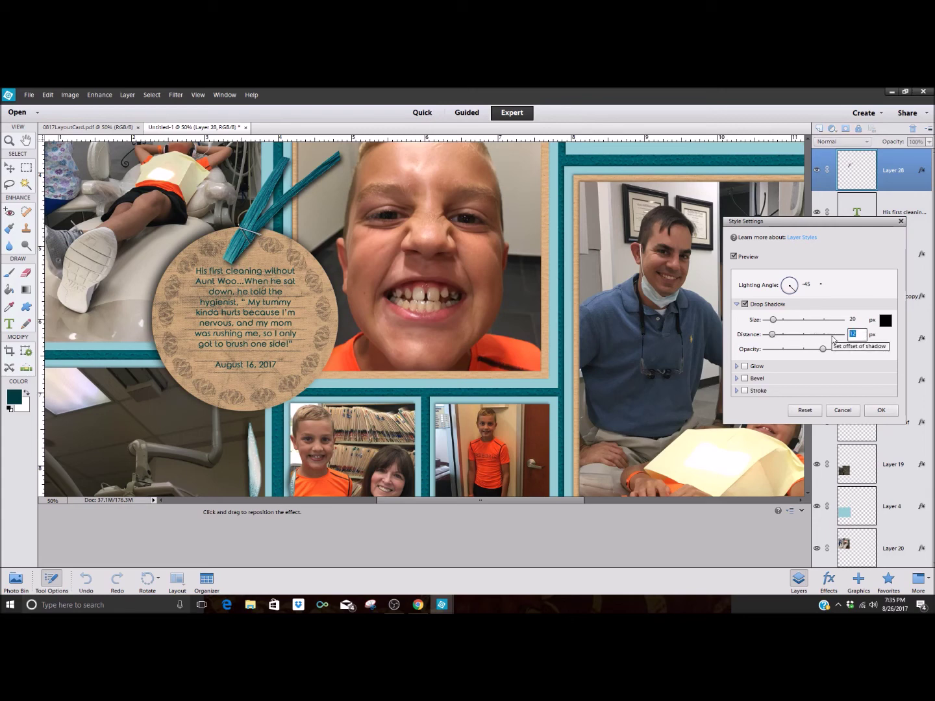
key(Down)
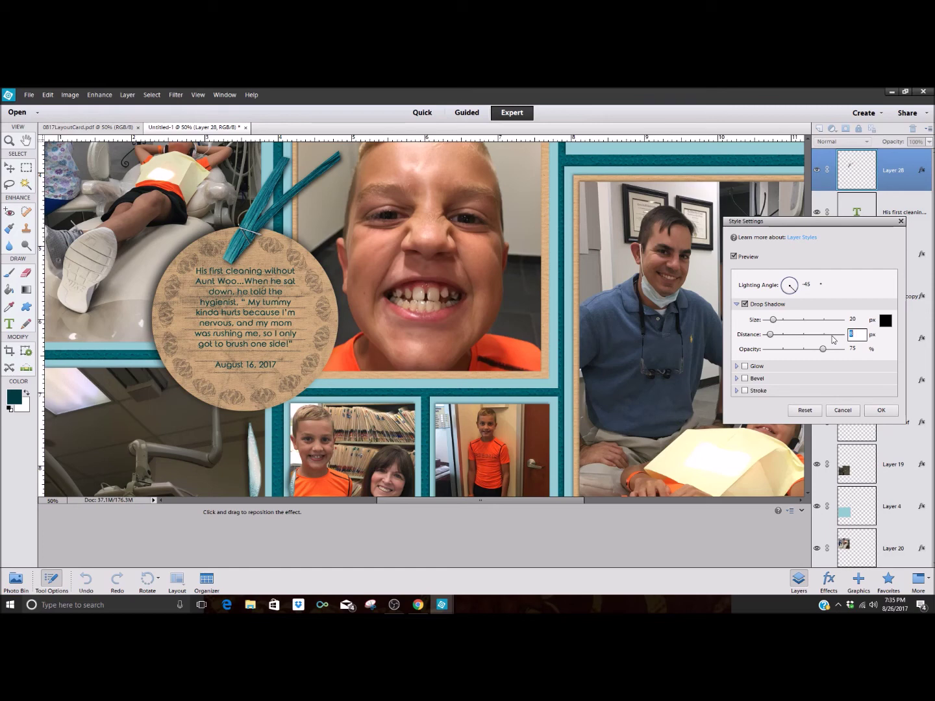
click(853, 319)
key(Down)
key(shift+Tab)
click(810, 285)
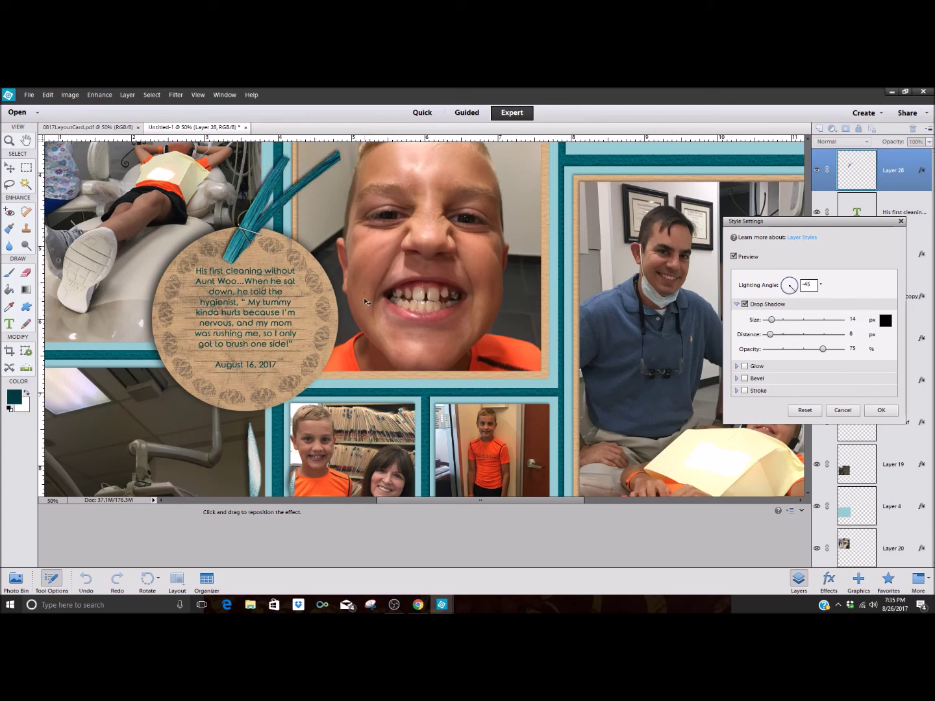
click(881, 411)
key(ctrl+0)
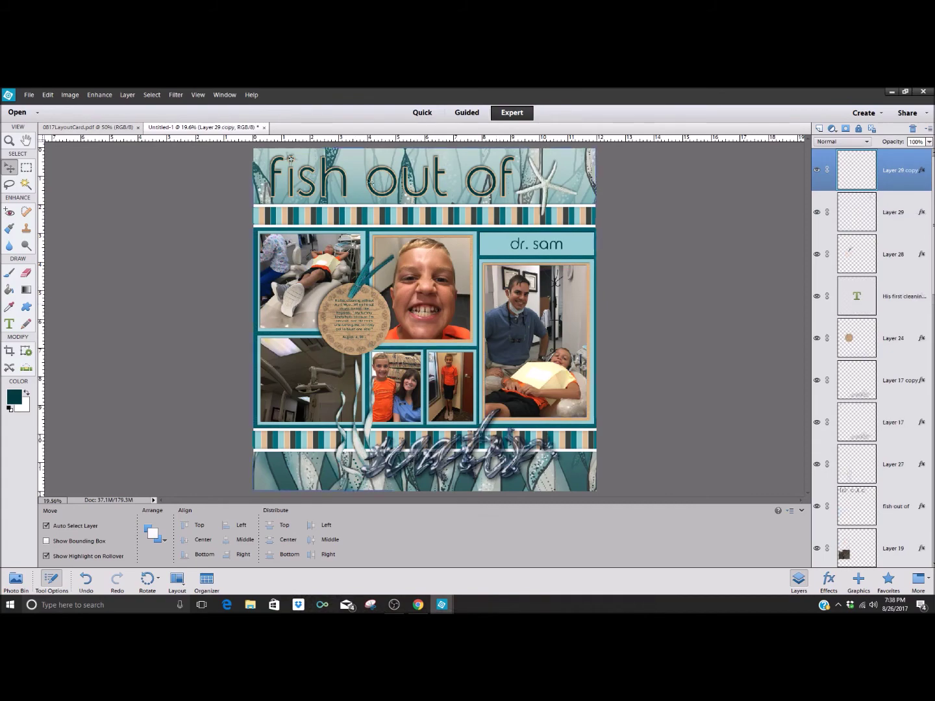
Step: Enlarge the small starfish dotting the "i" in the title to 144.23% and rotate it 34.82°
key(ctrl+equal)
key(ctrl+equal)
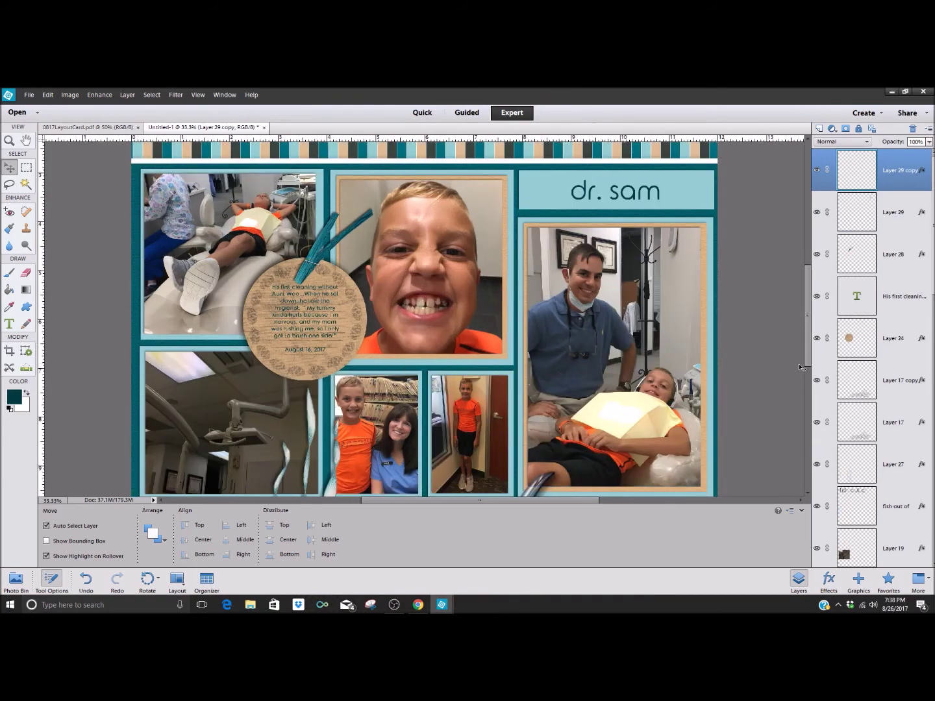
drag(808, 357, 807, 285)
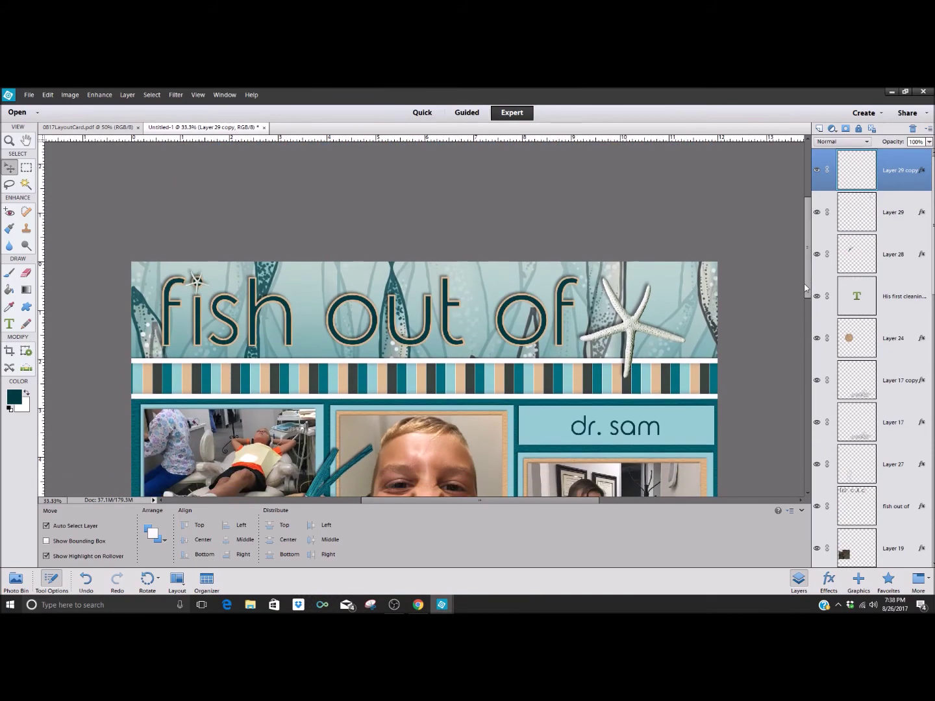
key(ctrl+t)
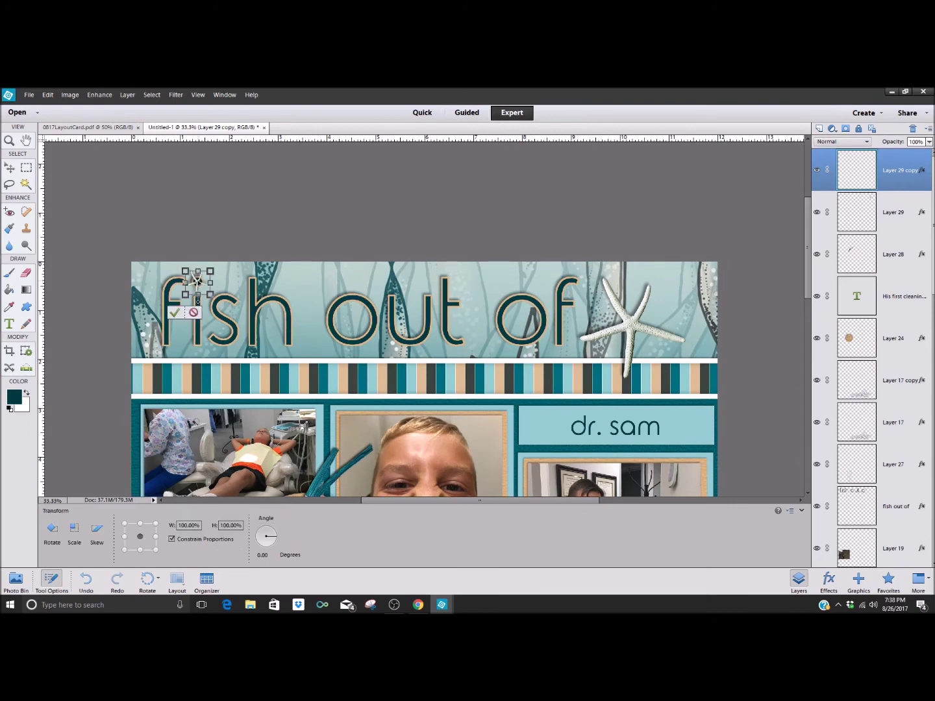
drag(226, 301, 200, 287)
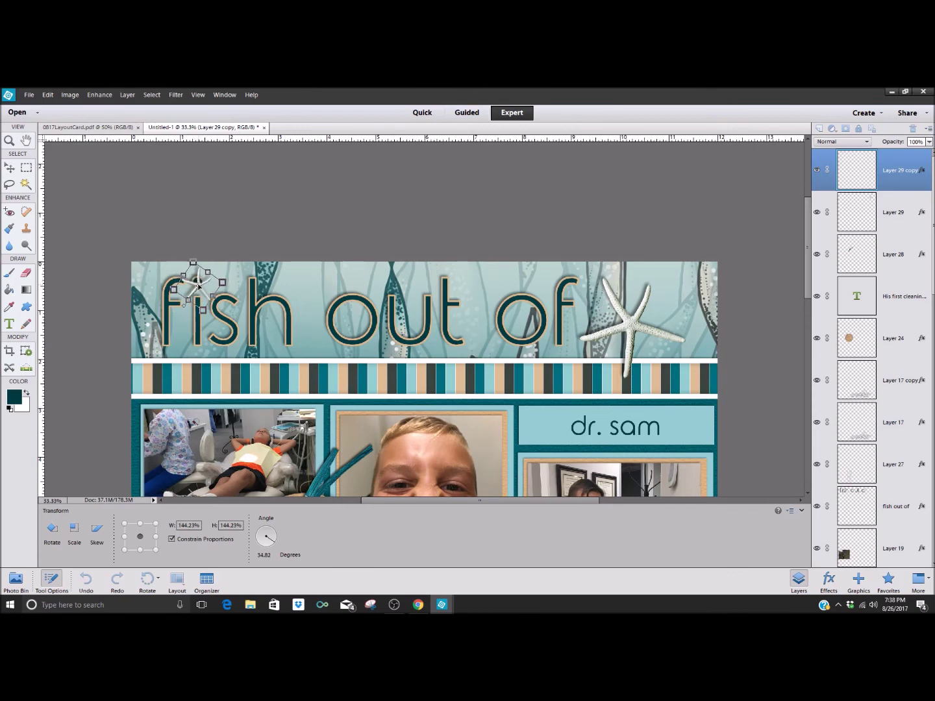
key(Return)
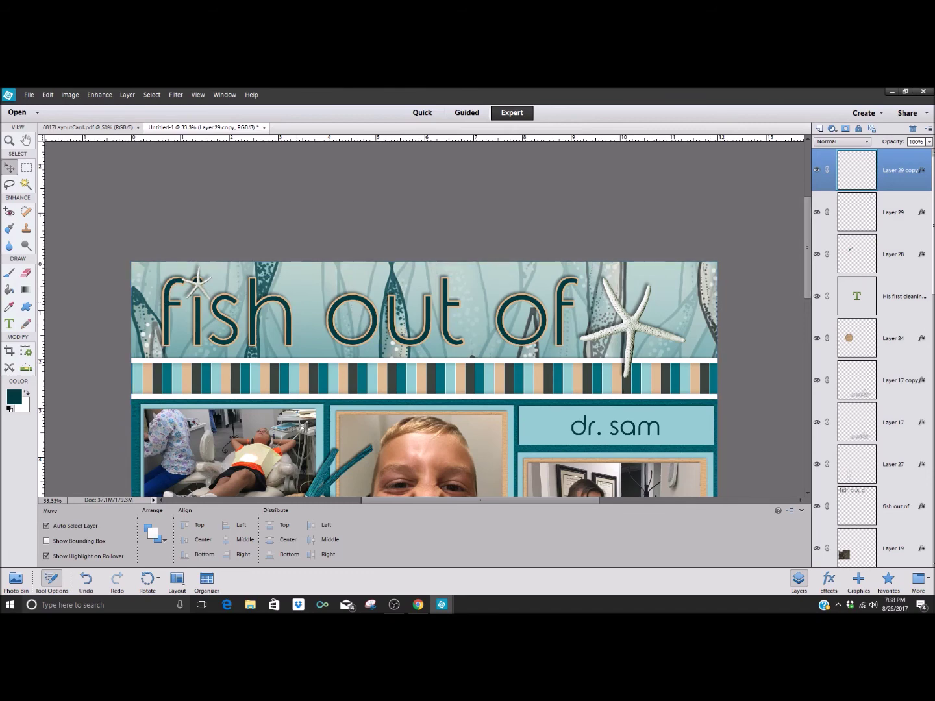
scroll(872, 357, down, 1)
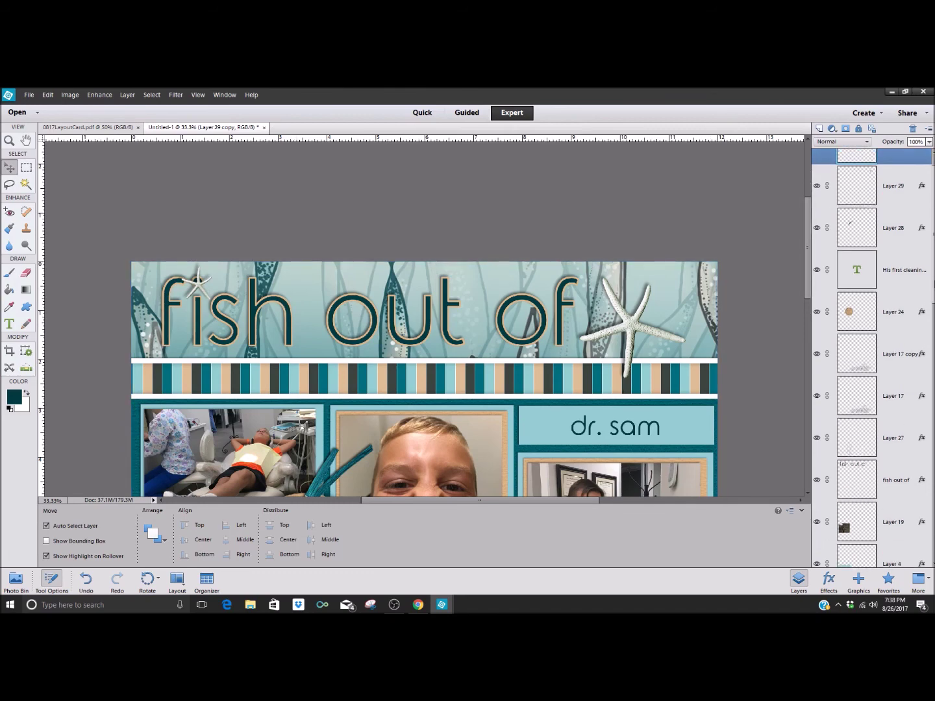
scroll(872, 358, down, 4)
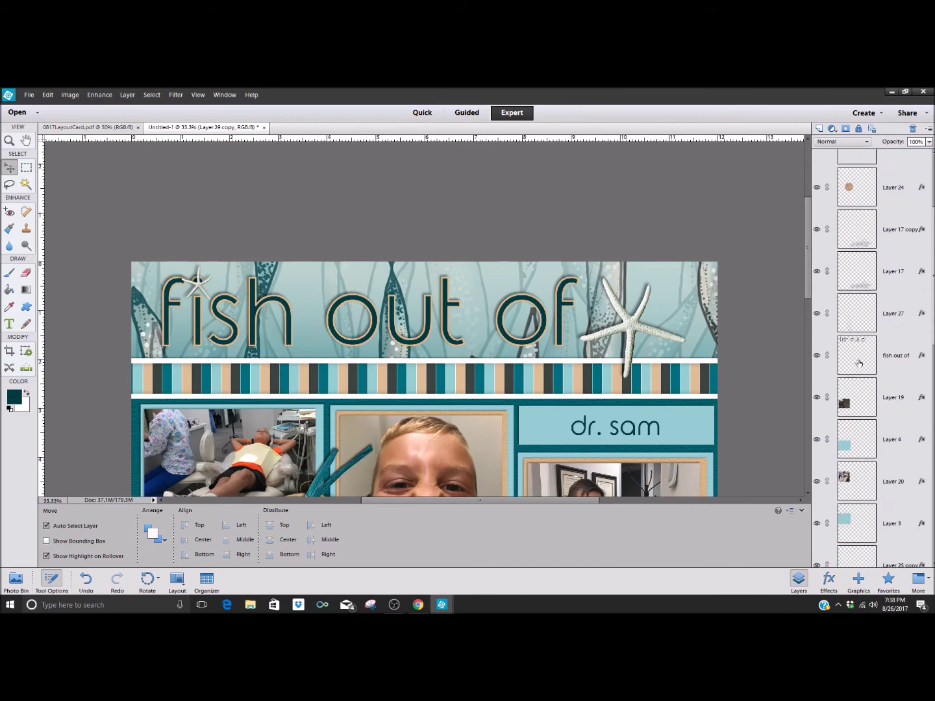
ctrl+click(859, 361)
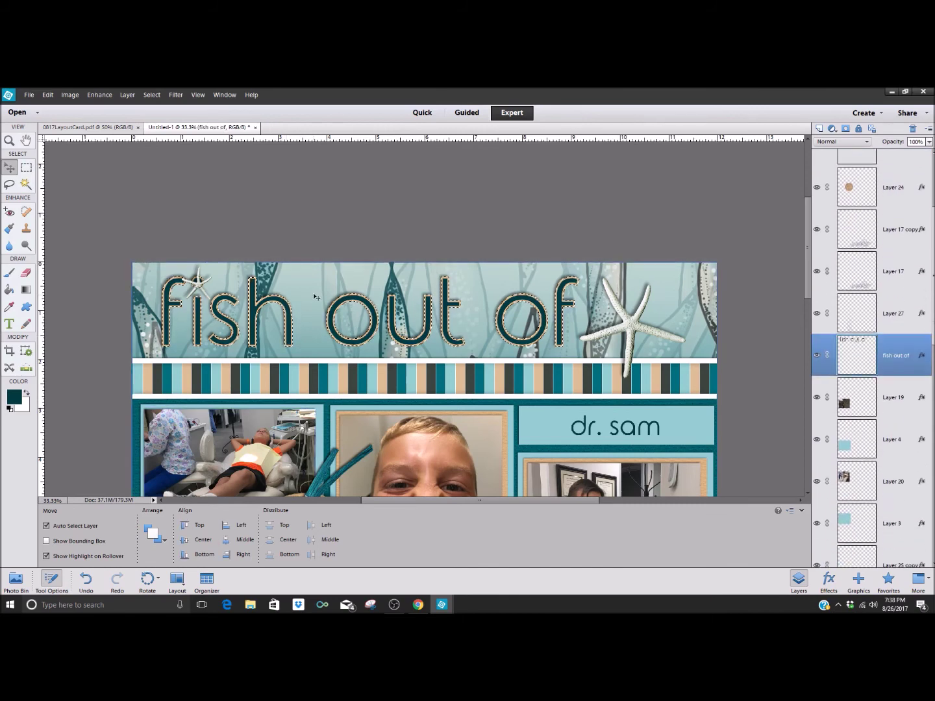
key(e)
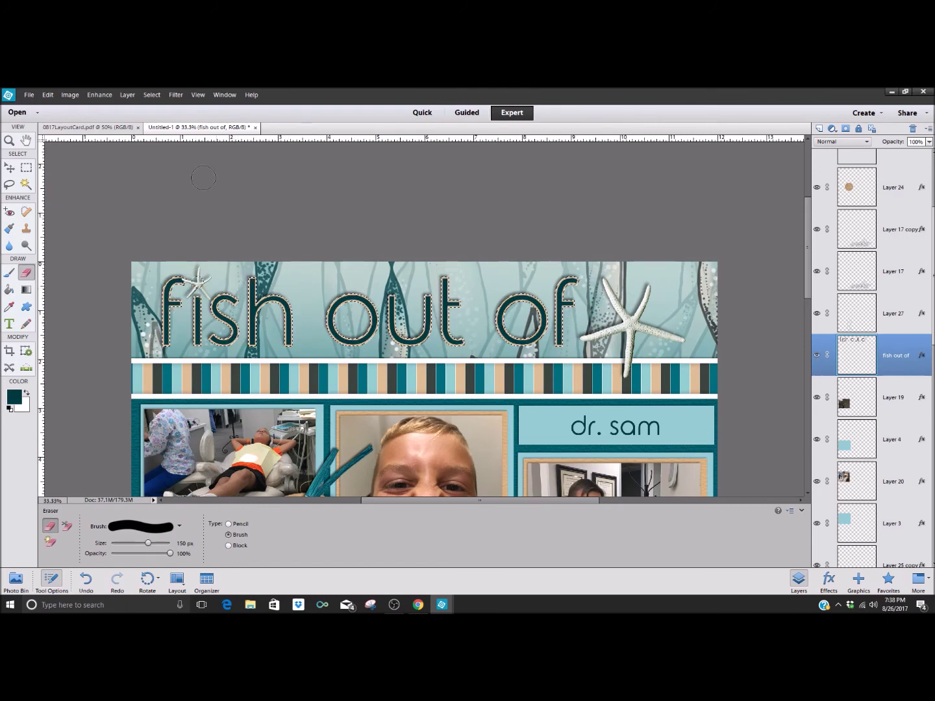
click(152, 96)
click(160, 116)
click(9, 168)
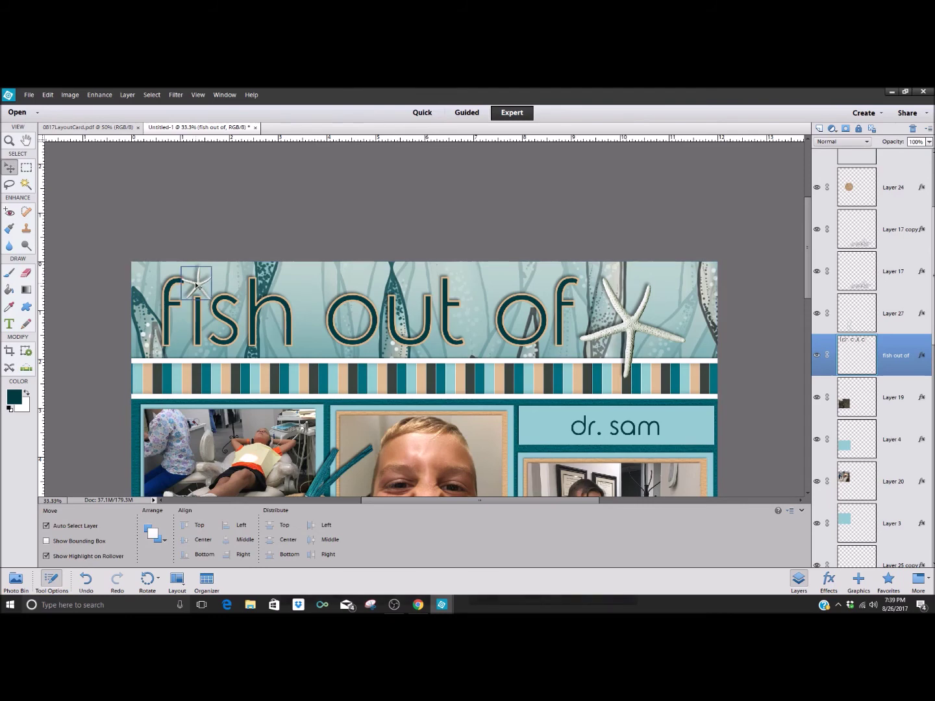
Step: Set the small title starfish's drop shadow to a size of 11 px and a distance of 8 px
click(196, 284)
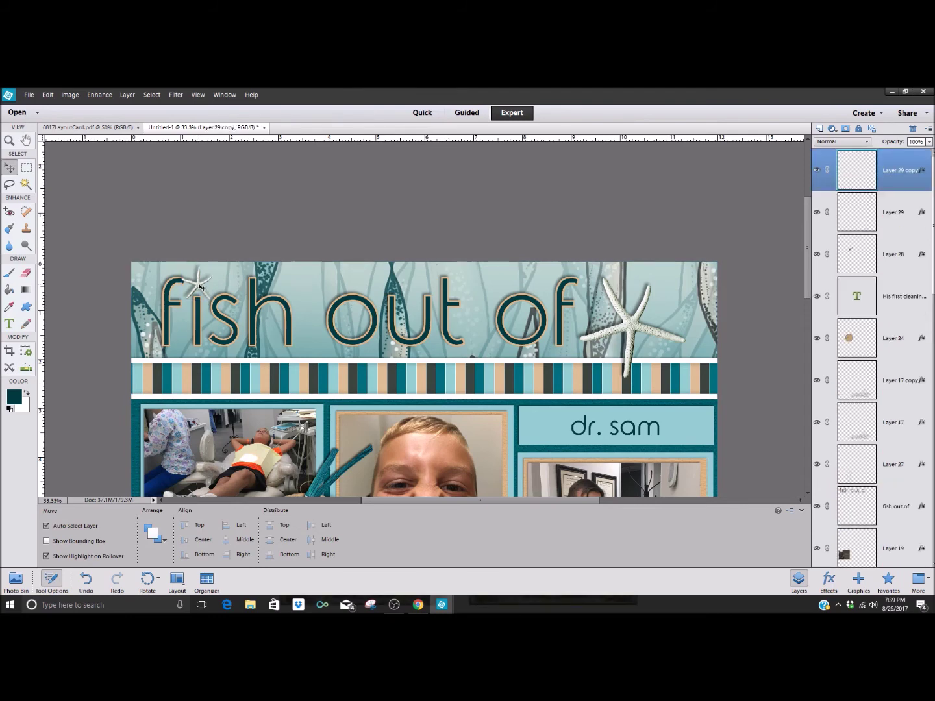
double_click(922, 171)
click(815, 336)
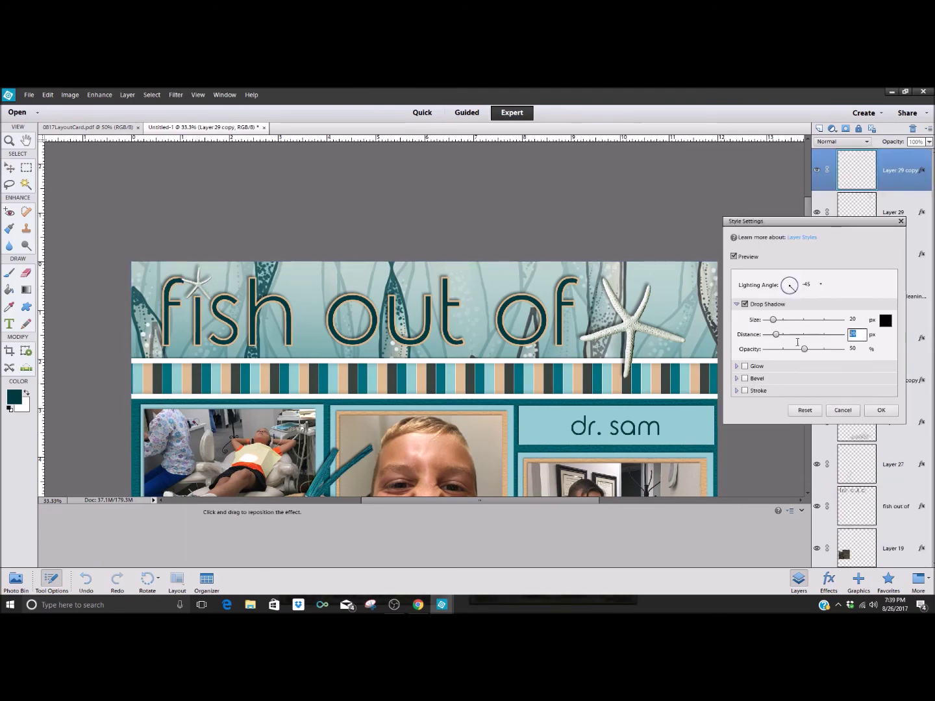
key(Down)
key(Down)
key(Down)
key(Down)
key(Down)
key(Down)
key(Down)
key(Down)
key(Down)
key(Down)
key(Down)
key(Down)
key(Down)
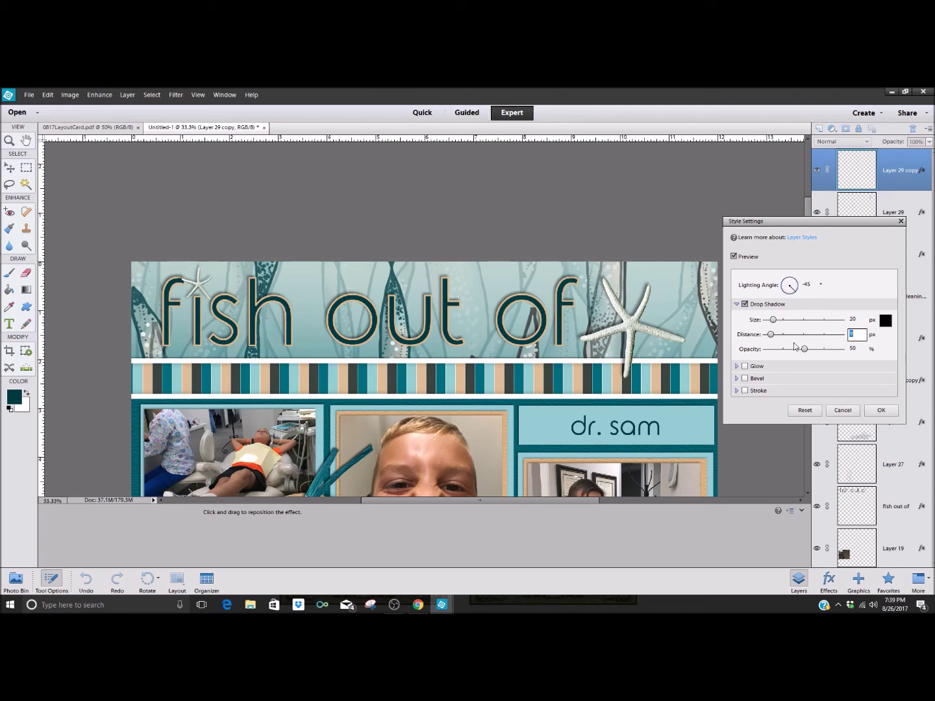
click(857, 319)
key(Down)
key(Down)
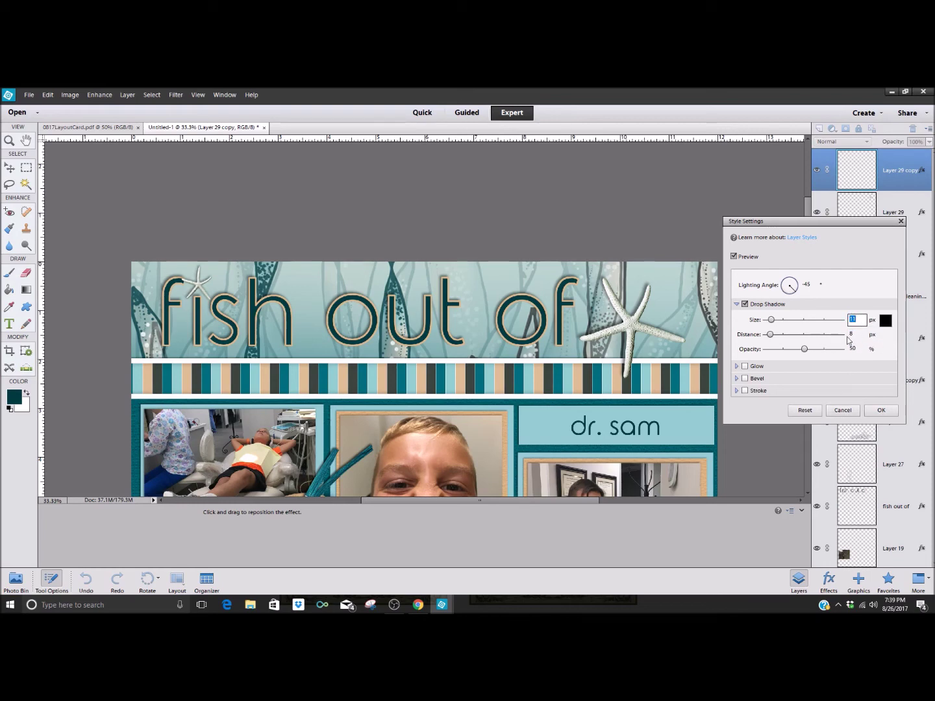
click(813, 284)
click(877, 409)
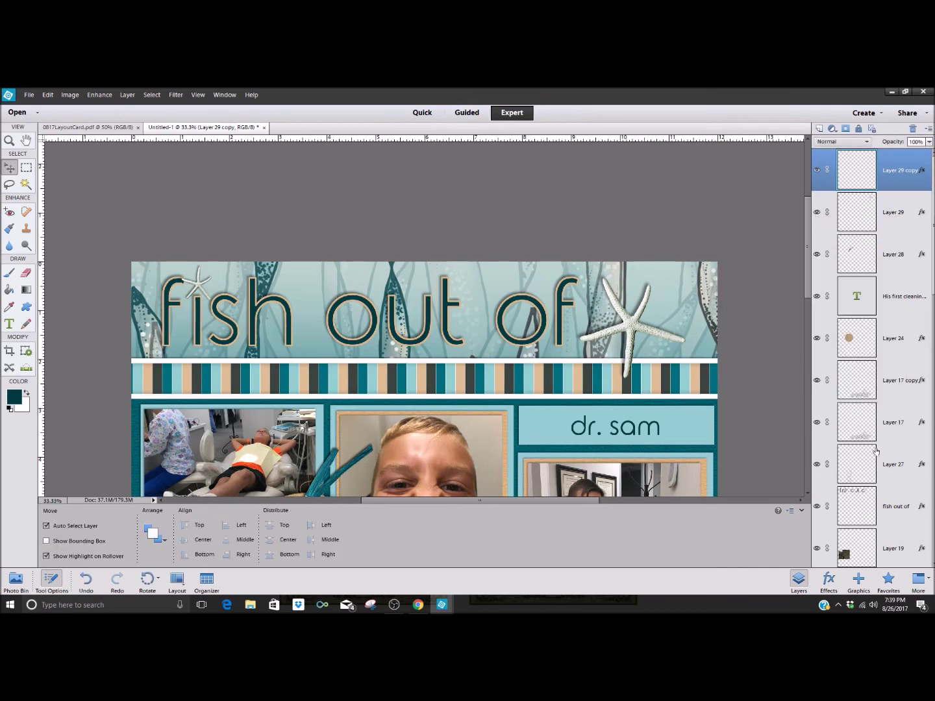
Step: Move the "fish out of" layer directly beneath the small starfish layer, and rotate that starfish 20.08° over the "i"
drag(904, 503, 908, 212)
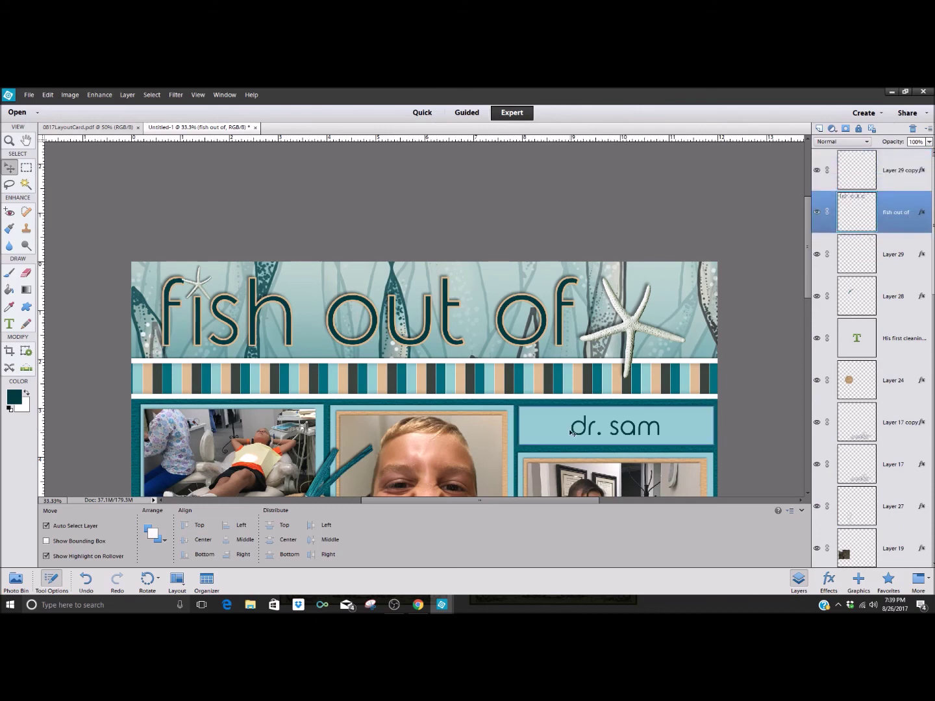
click(221, 309)
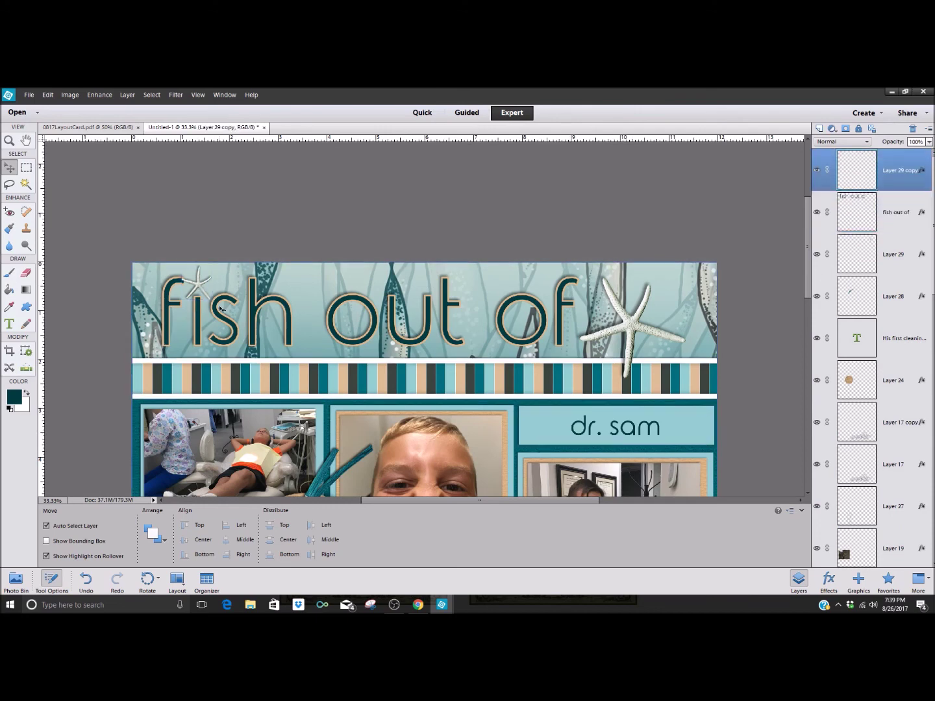
key(ctrl+t)
drag(219, 307, 216, 326)
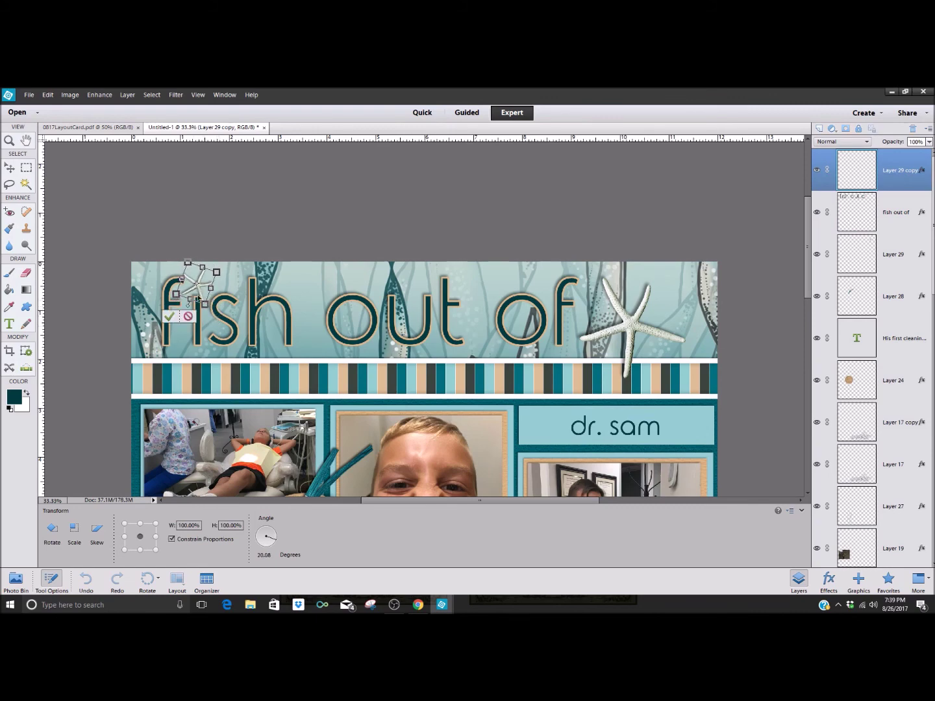
drag(196, 286, 199, 284)
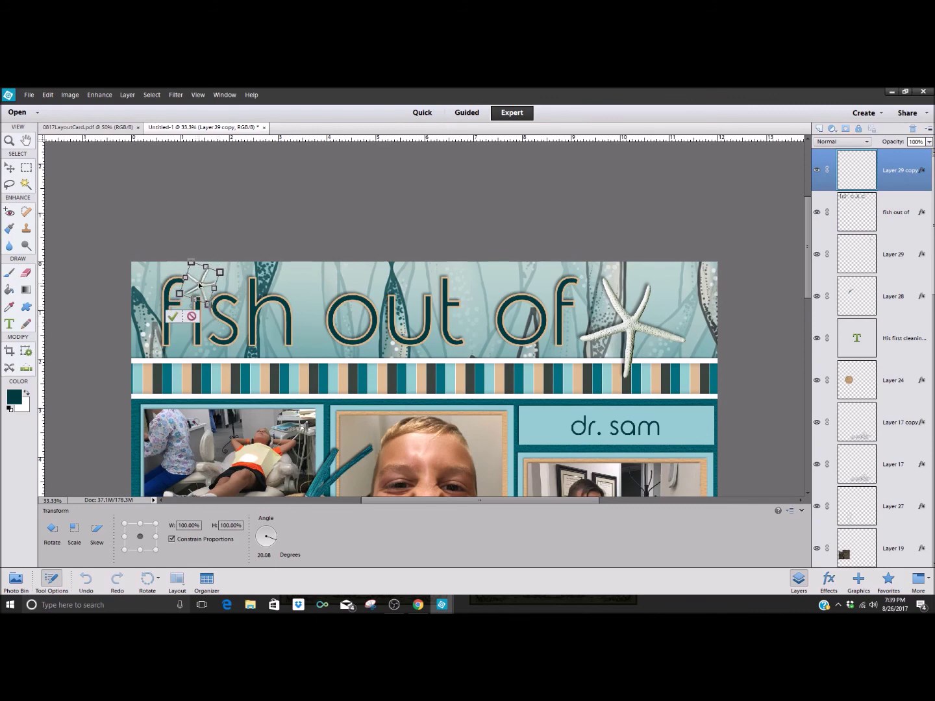
click(173, 318)
key(ctrl+0)
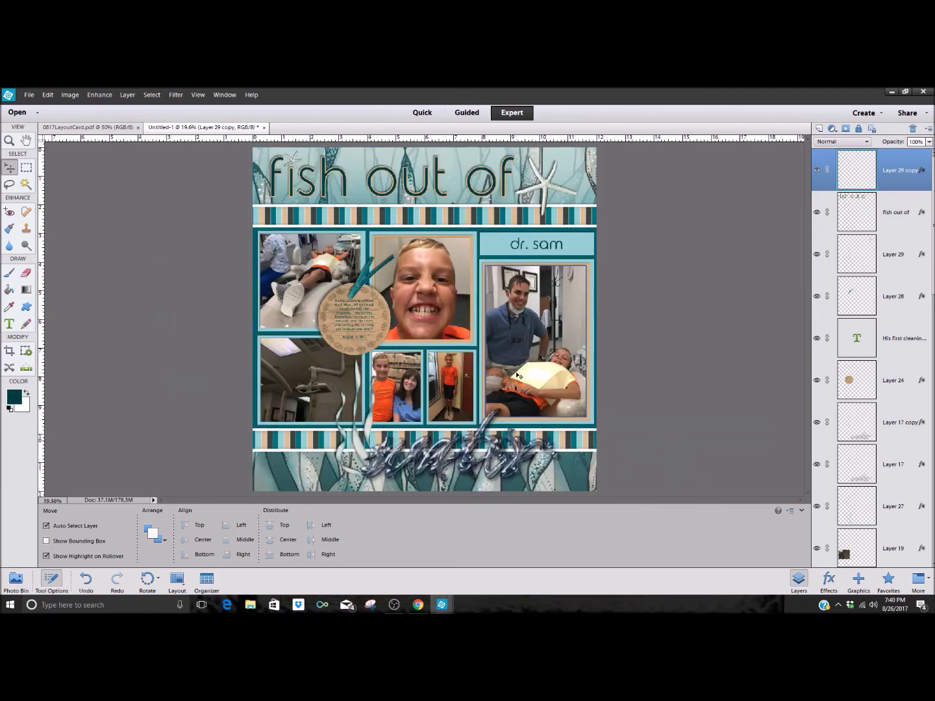
Step: Place a copy of the large starfish behind the start of the word "water" and remove the white seaweed there
click(546, 188)
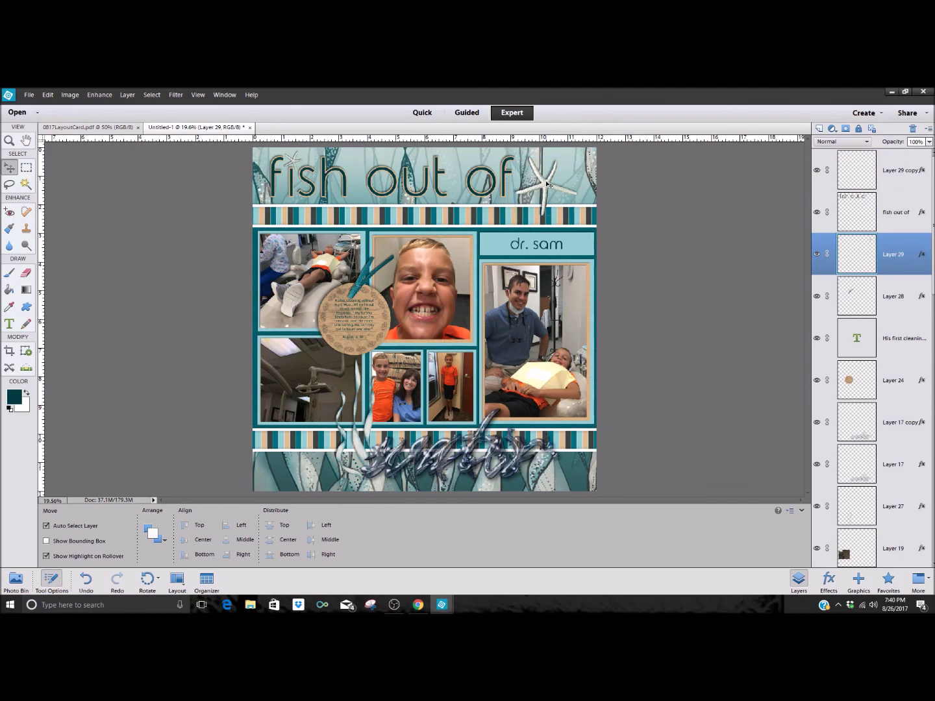
drag(547, 185, 353, 450)
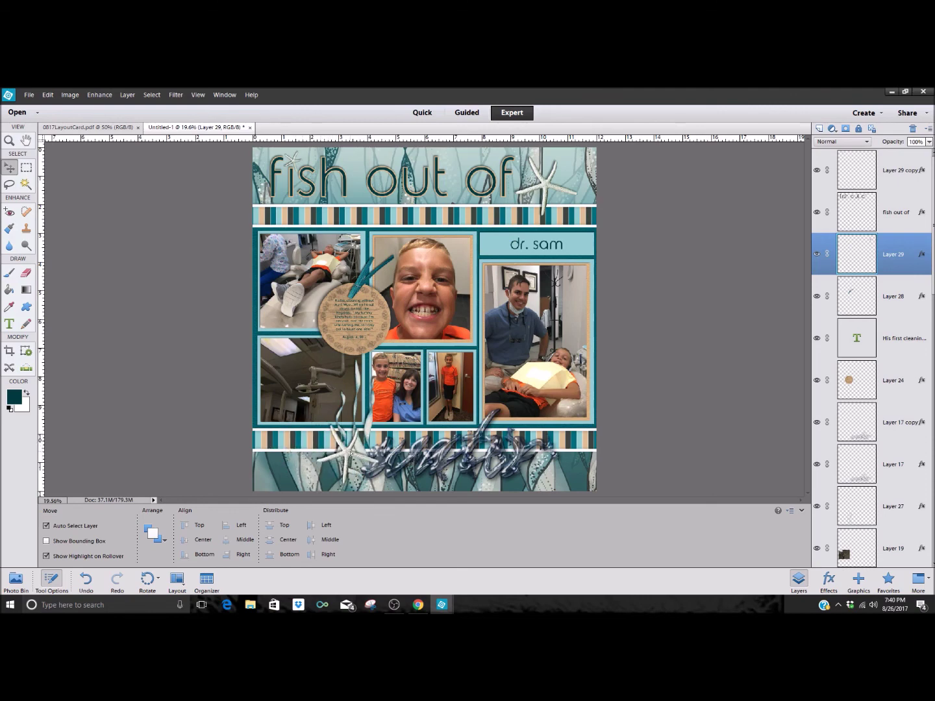
click(908, 557)
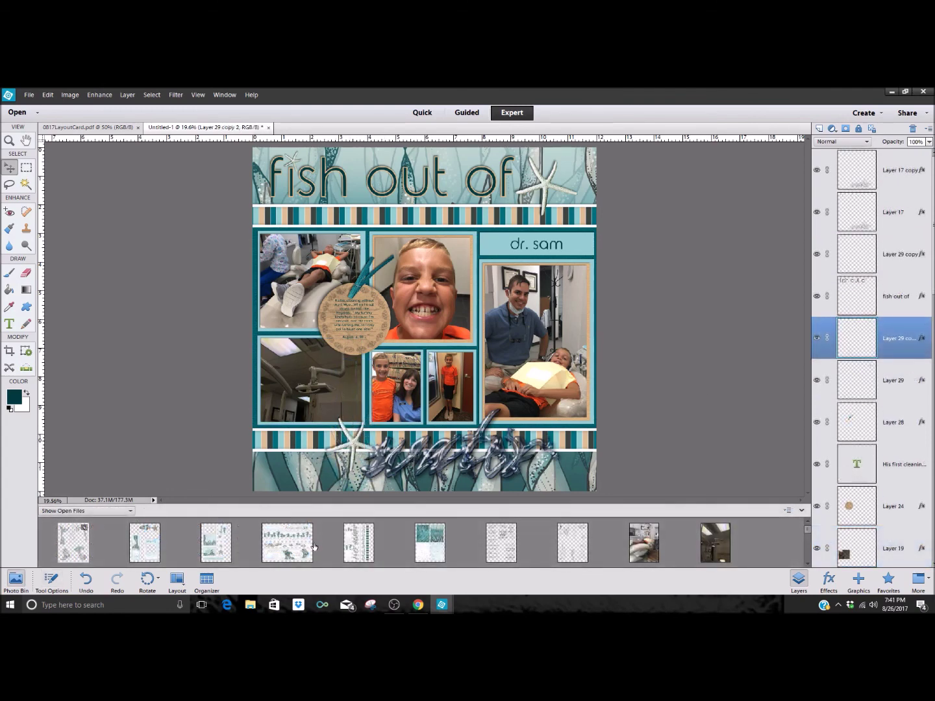
Step: Copy the small branching seaweed from the LagoonCSD_Printable1 sheet onto the starfish at the start of "water"
double_click(81, 552)
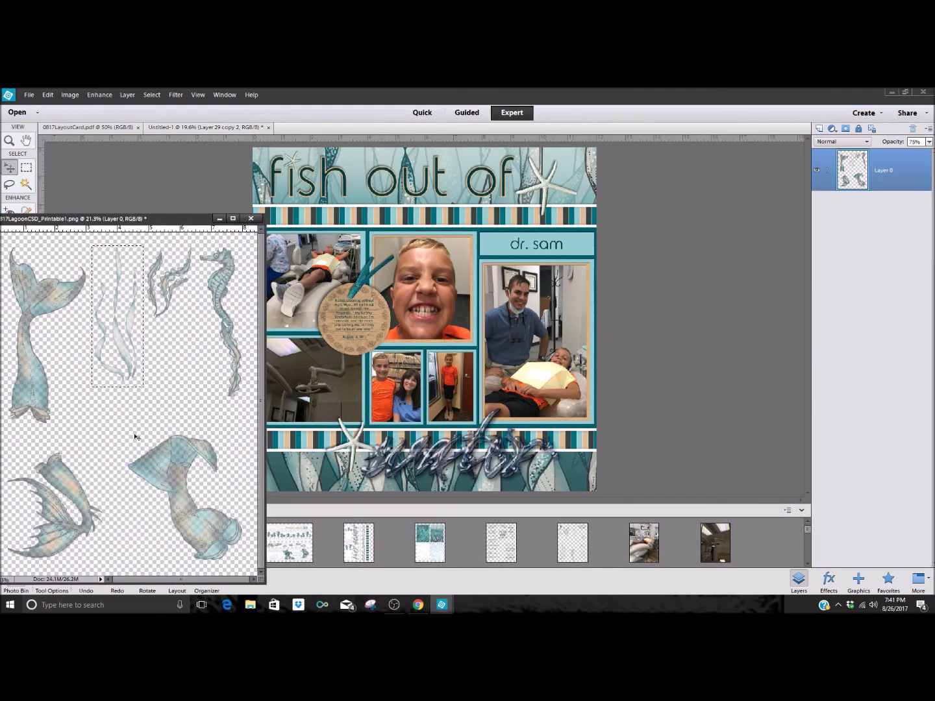
click(151, 96)
click(154, 106)
click(29, 169)
drag(155, 286, 197, 334)
click(15, 173)
drag(170, 286, 355, 436)
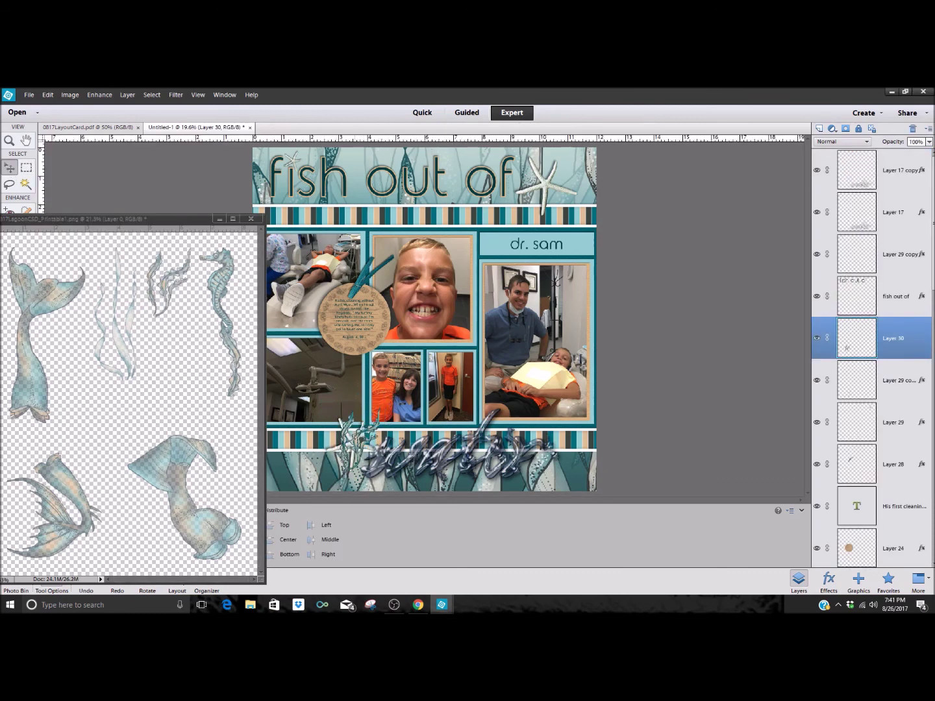
click(220, 219)
Step: Try flipping the new seaweed layer vertically, and undo the flip
click(69, 95)
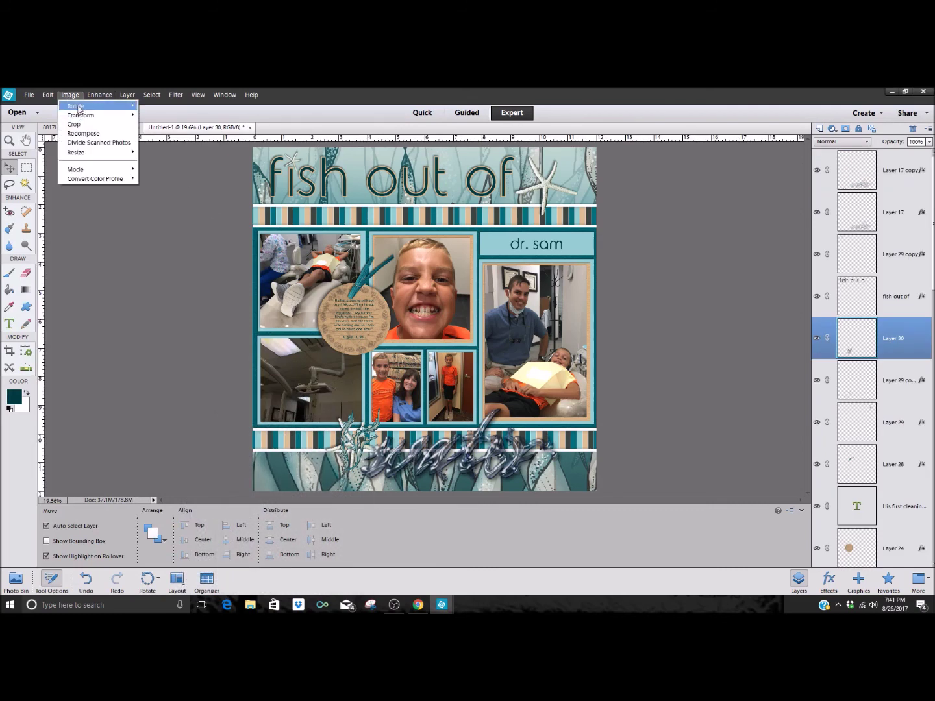
mouse_move(82, 106)
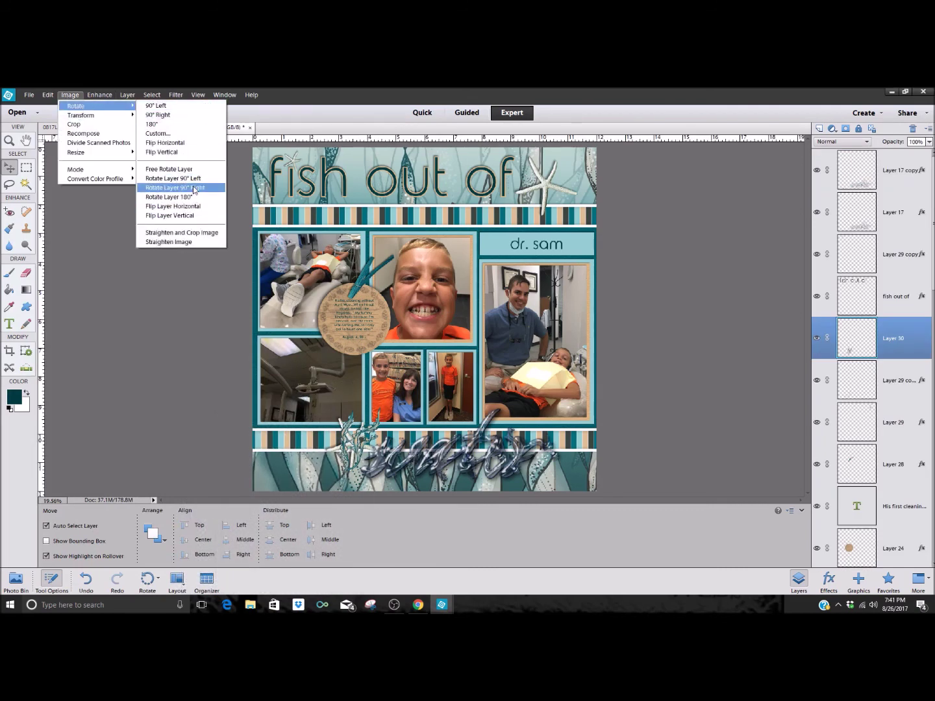
click(184, 216)
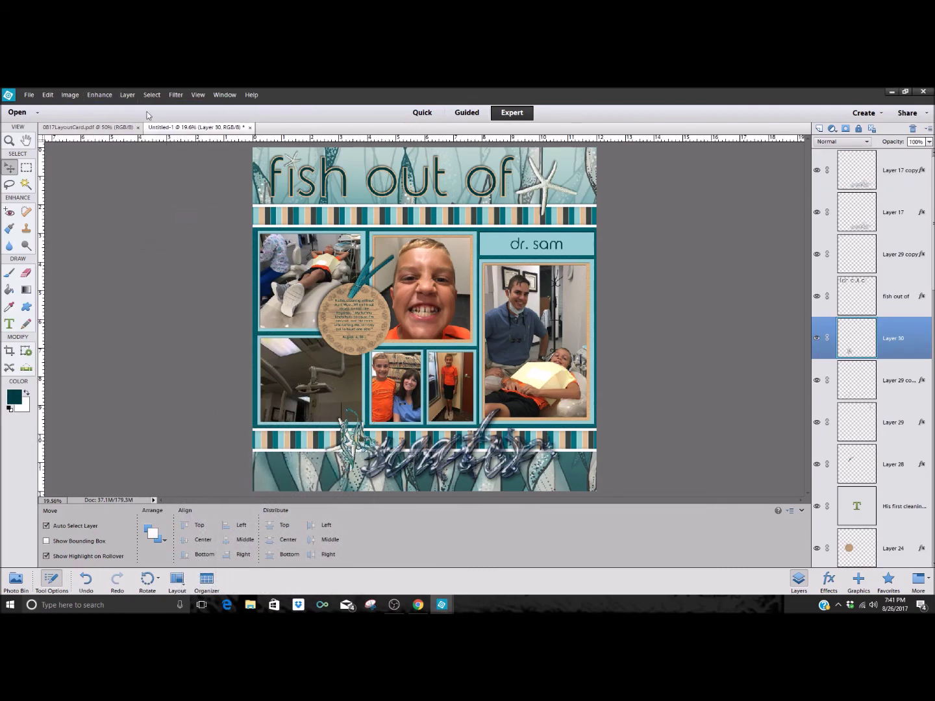
click(86, 579)
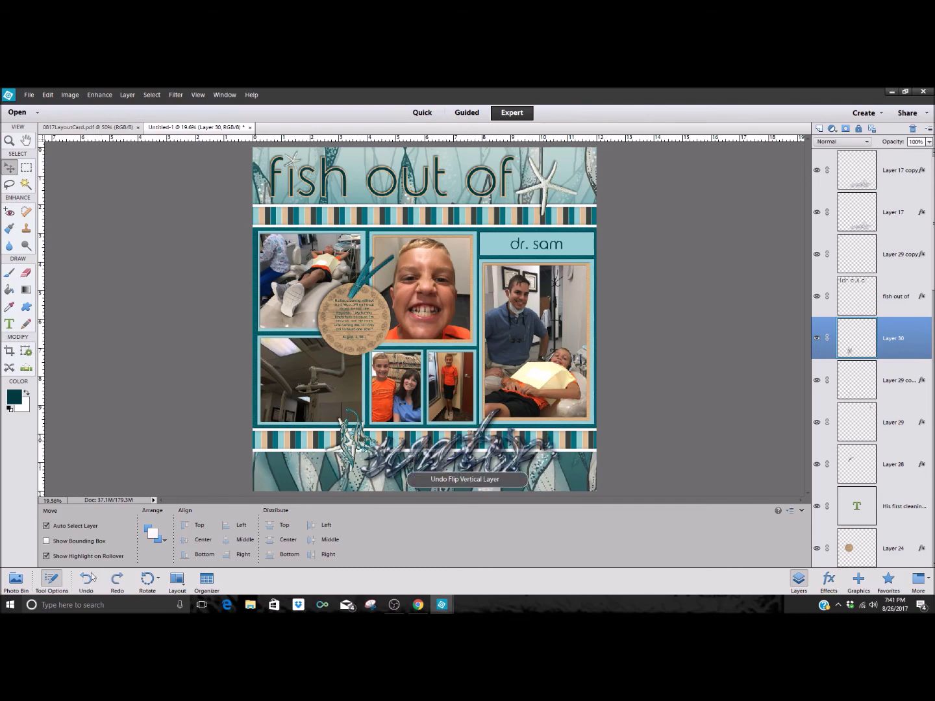
Step: Flip the seaweed layer horizontally at the start of "water"
click(70, 95)
mouse_move(82, 106)
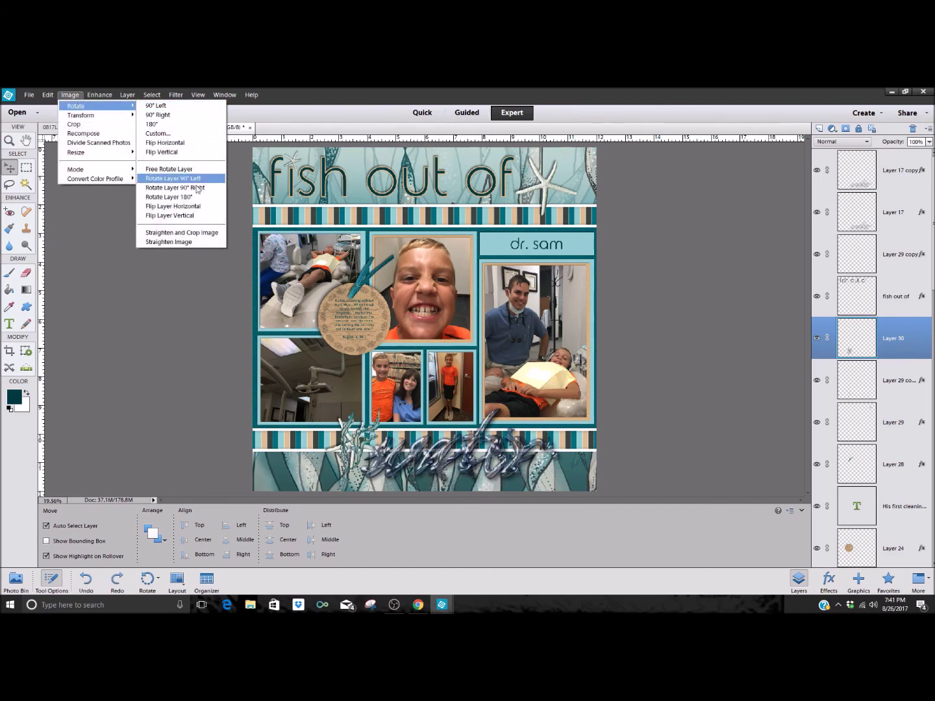
click(194, 207)
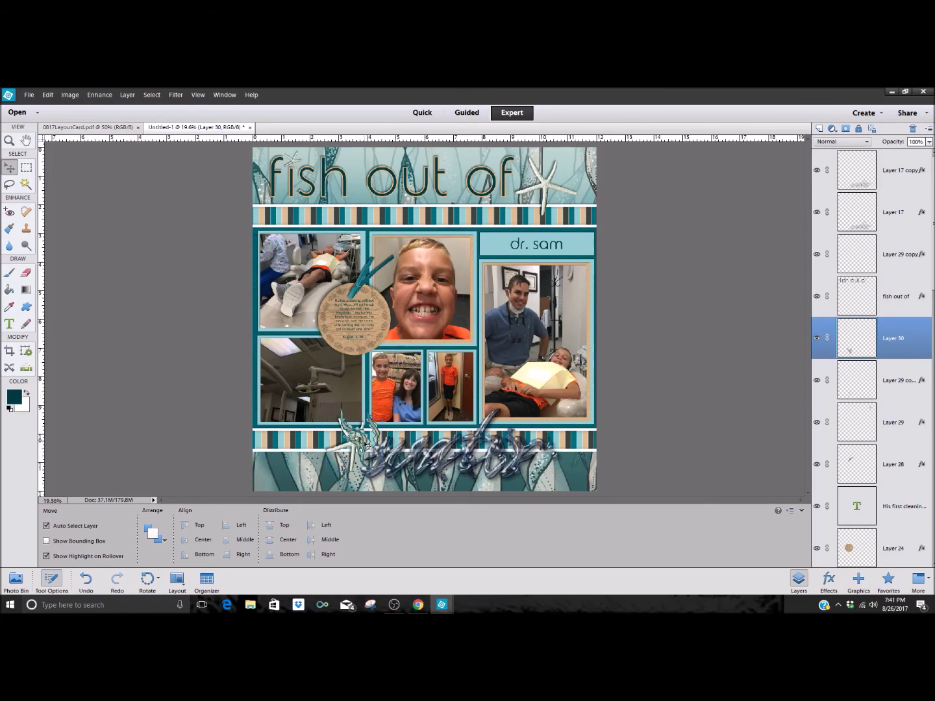